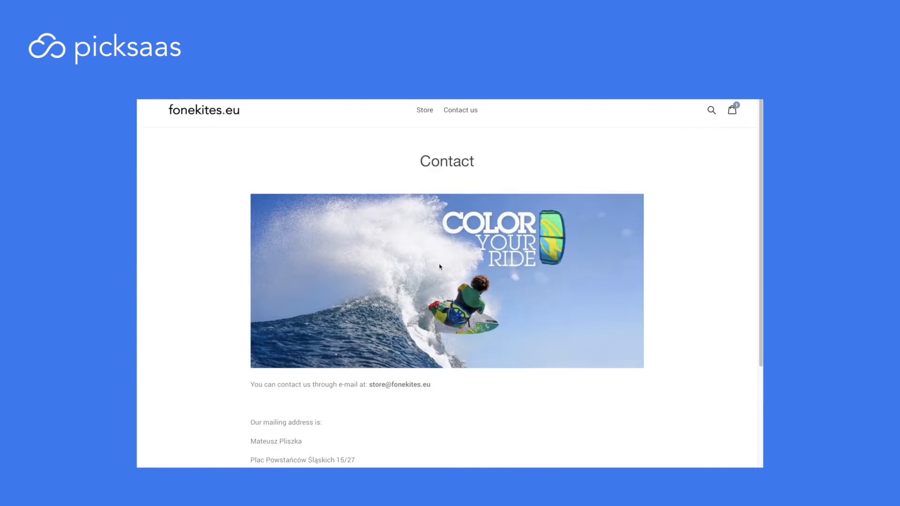
- Leave the fonekites.eu contact page preview and go back to the homepage
{"action": "scroll", "coordinate": [470, 251], "scroll_direction": "up", "scroll_amount": 3}
{"action": "left_click", "coordinate": [225, 116]}
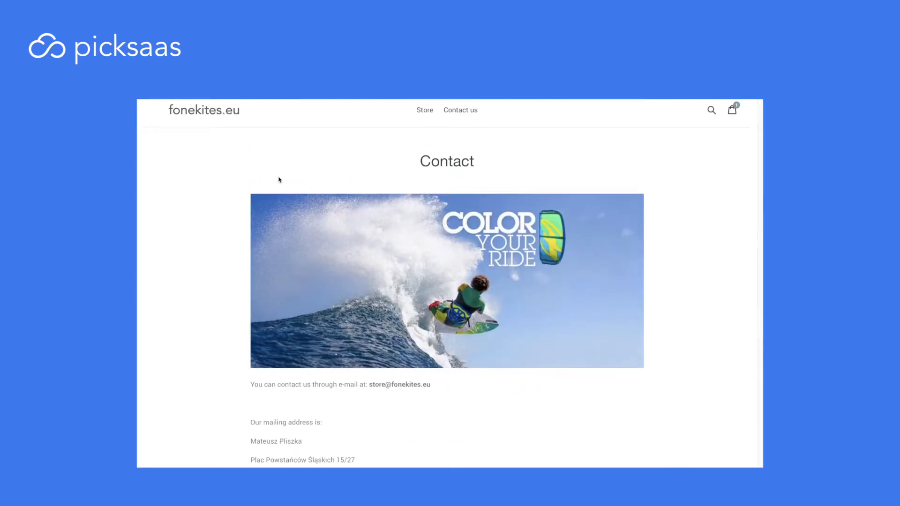
{"action": "scroll", "coordinate": [526, 389], "scroll_direction": "down", "scroll_amount": 5}
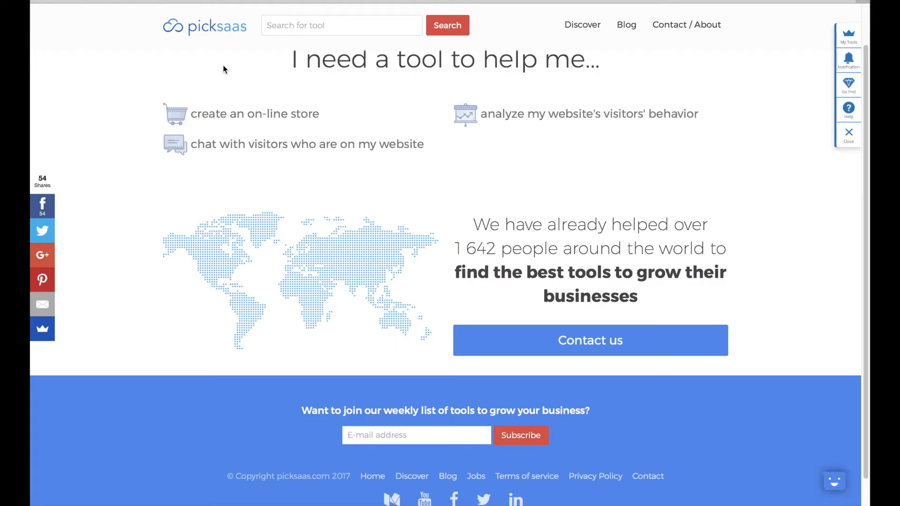
- Browse picksaas on-line store builders, trying the integration and help-with filters
{"action": "scroll", "coordinate": [238, 116], "scroll_direction": "up", "scroll_amount": 3}
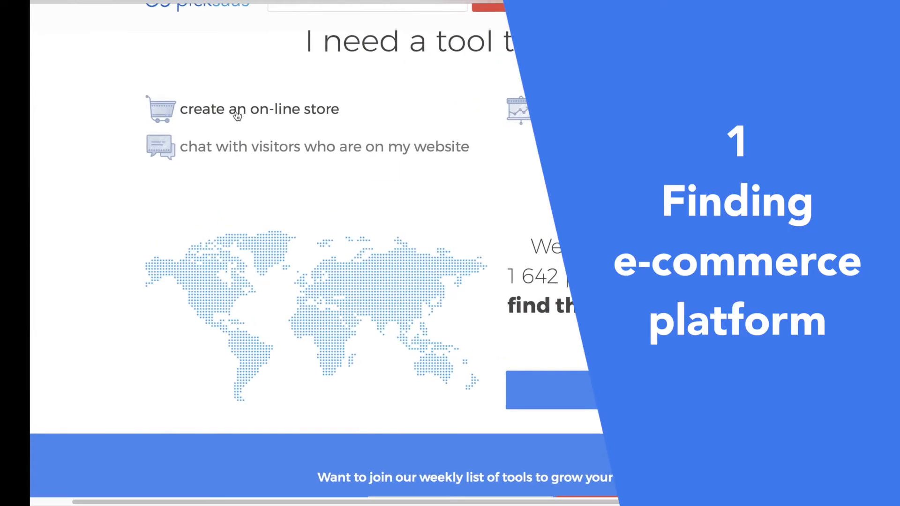
{"action": "left_click", "coordinate": [237, 116]}
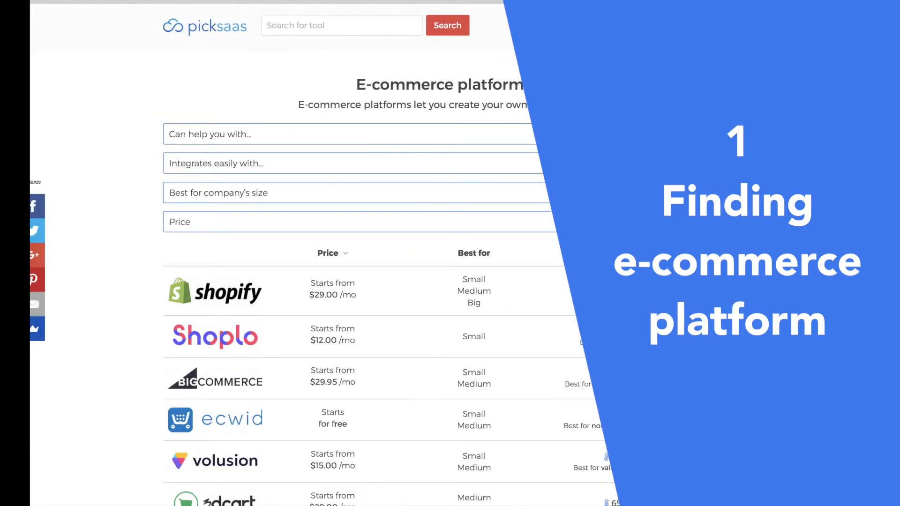
{"action": "left_click", "coordinate": [688, 155]}
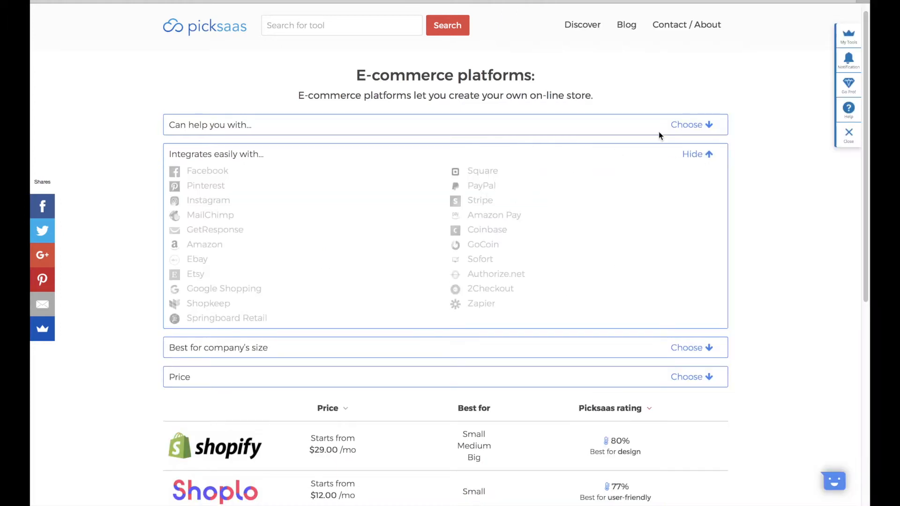
{"action": "left_click", "coordinate": [689, 155]}
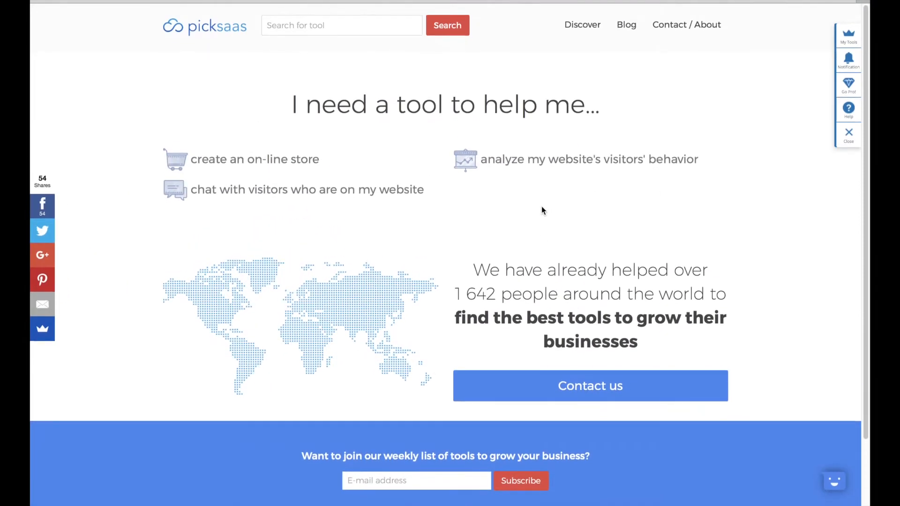
{"action": "scroll", "coordinate": [541, 206], "scroll_direction": "down", "scroll_amount": 1}
{"action": "scroll", "coordinate": [229, 144], "scroll_direction": "up", "scroll_amount": 5}
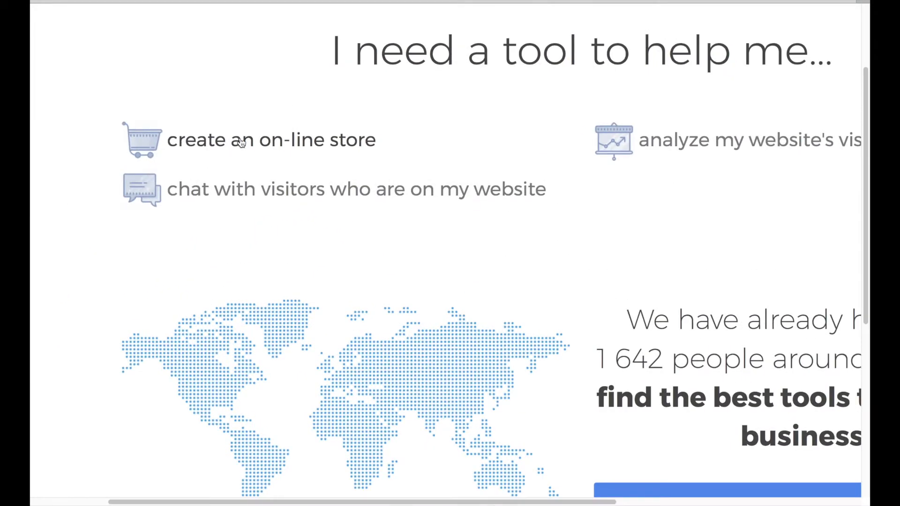
{"action": "left_click", "coordinate": [281, 146]}
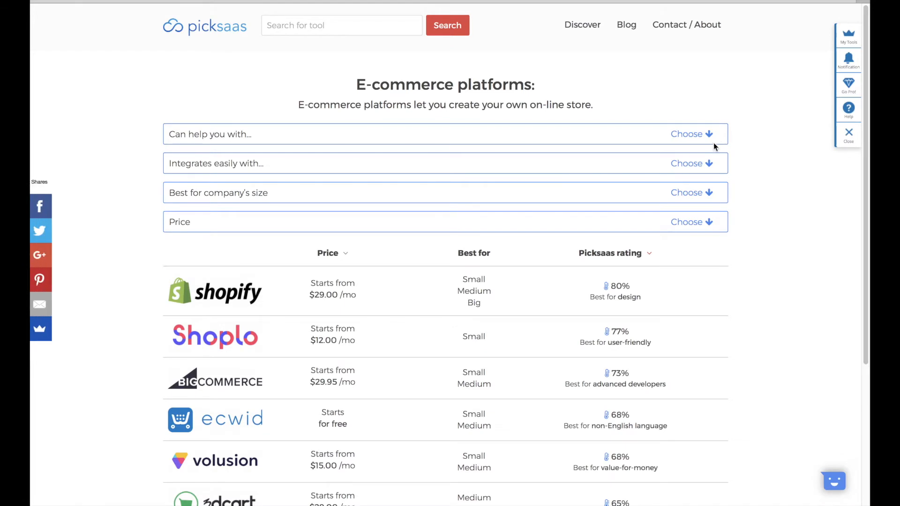
{"action": "left_click", "coordinate": [708, 136]}
{"action": "left_click", "coordinate": [707, 141]}
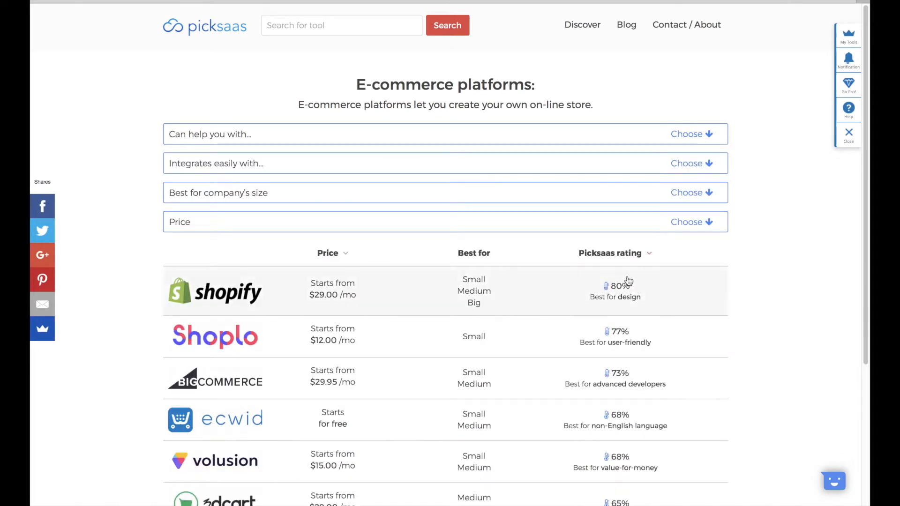
- Open Shopify's detail page and list the platforms it can be compared with
{"action": "left_click", "coordinate": [627, 283]}
{"action": "scroll", "coordinate": [575, 293], "scroll_direction": "down", "scroll_amount": 5}
{"action": "scroll", "coordinate": [577, 297], "scroll_direction": "down", "scroll_amount": 2}
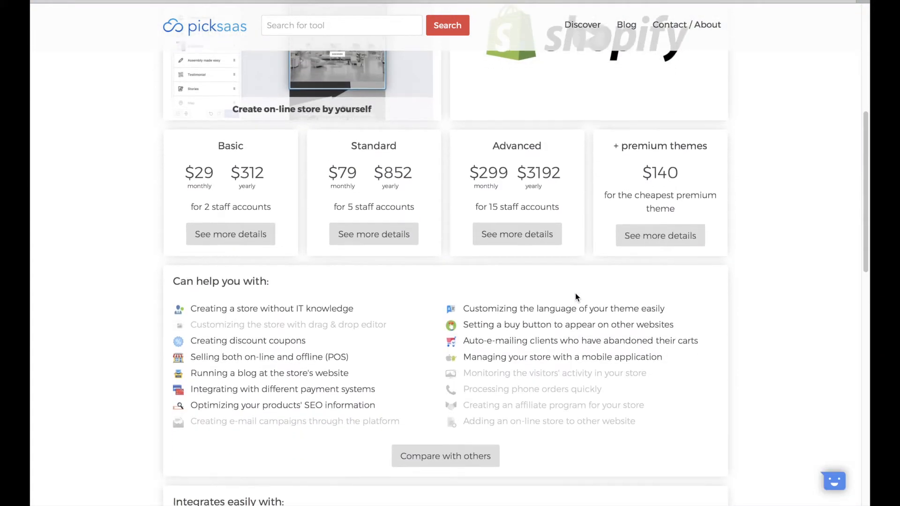
{"action": "left_click", "coordinate": [463, 436]}
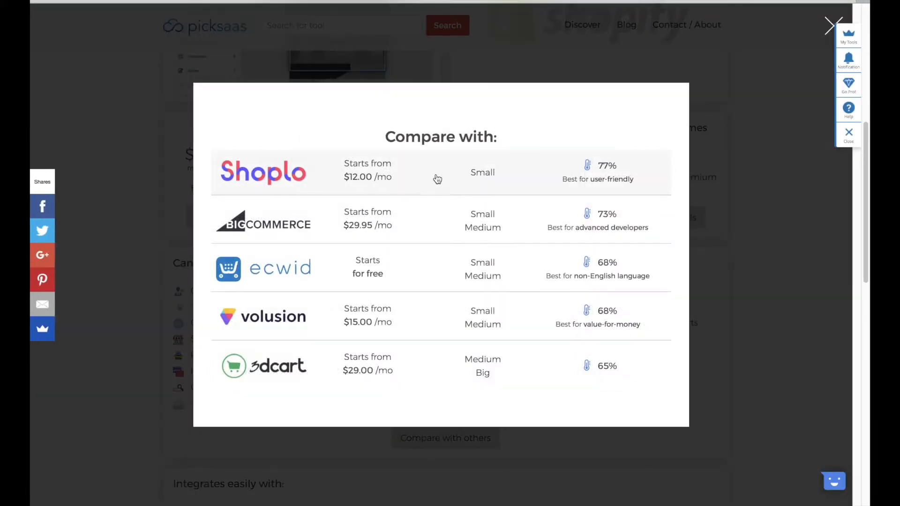
- Read through the Shopify vs Shoplo comparison of ratings, prices and features
{"action": "scroll", "coordinate": [547, 212], "scroll_direction": "down", "scroll_amount": 1}
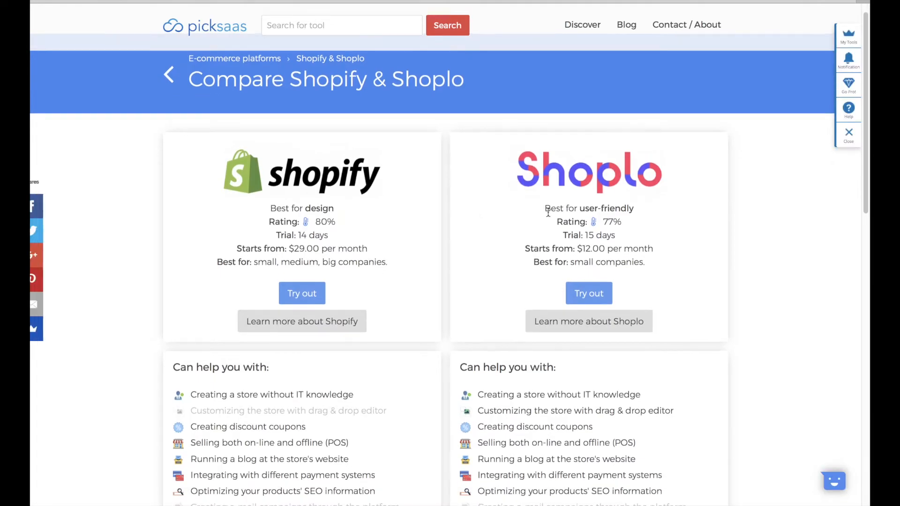
{"action": "scroll", "coordinate": [548, 213], "scroll_direction": "down", "scroll_amount": 3}
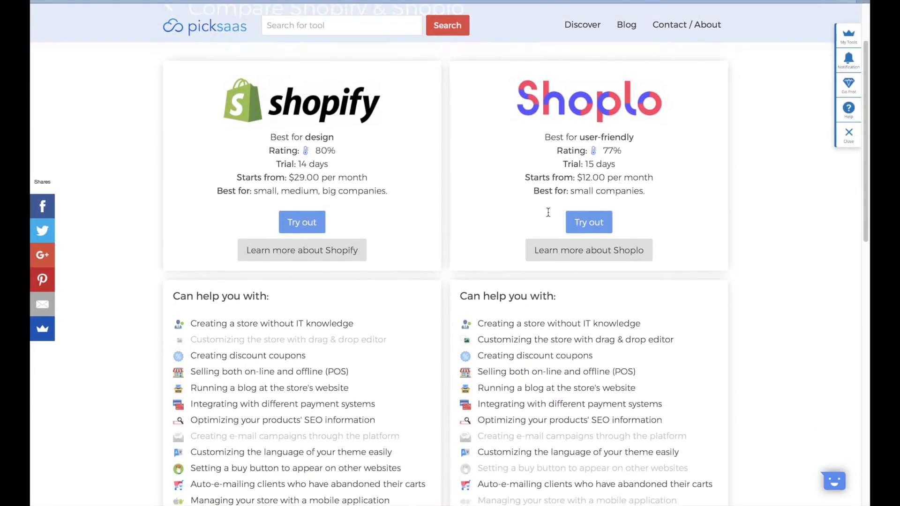
{"action": "scroll", "coordinate": [547, 213], "scroll_direction": "down", "scroll_amount": 1}
{"action": "scroll", "coordinate": [462, 239], "scroll_direction": "up", "scroll_amount": 3}
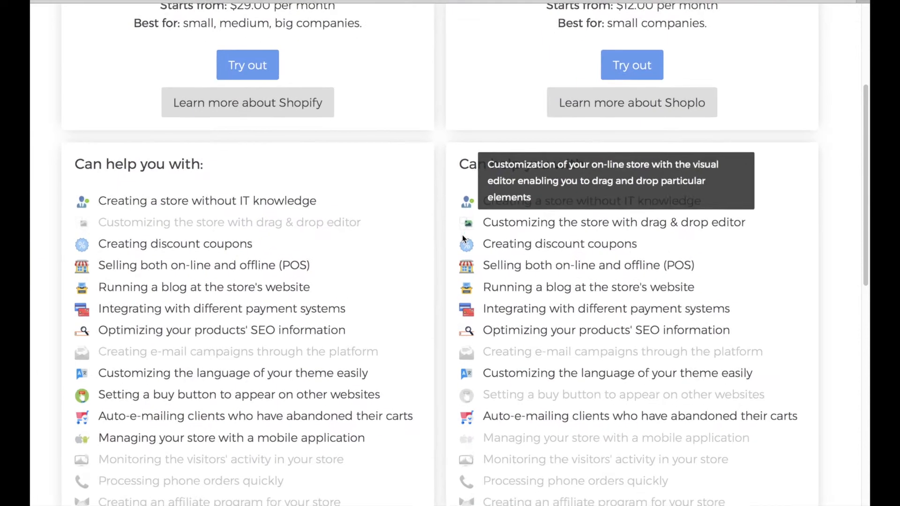
{"action": "scroll", "coordinate": [834, 255], "scroll_direction": "down", "scroll_amount": 1}
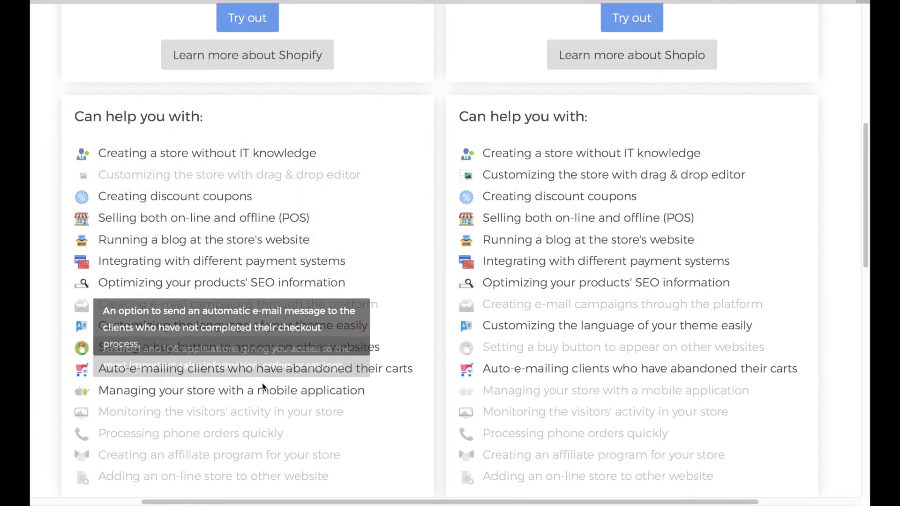
{"action": "scroll", "coordinate": [262, 383], "scroll_direction": "down", "scroll_amount": 4}
{"action": "scroll", "coordinate": [262, 384], "scroll_direction": "down", "scroll_amount": 10}
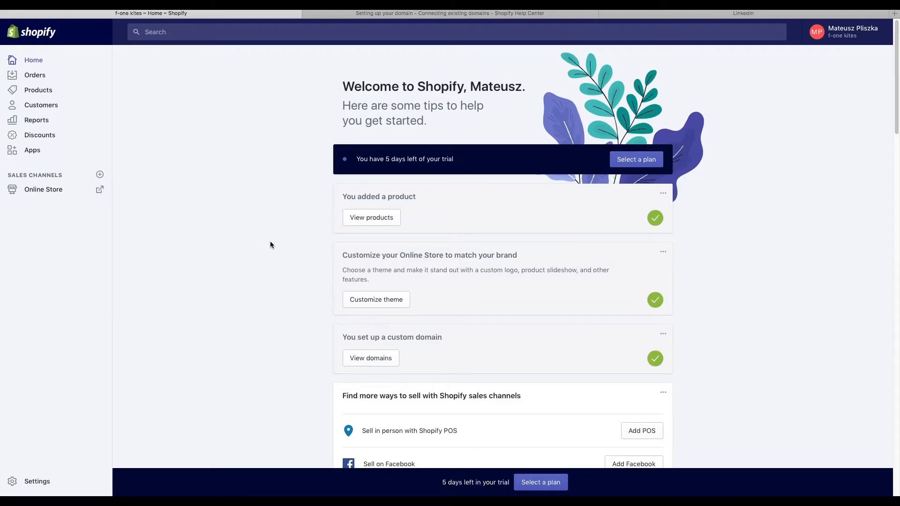
- Go to Online Store > Domains and start buying a new domain
{"action": "scroll", "coordinate": [271, 242], "scroll_direction": "down", "scroll_amount": 1}
{"action": "scroll", "coordinate": [270, 245], "scroll_direction": "down", "scroll_amount": 2}
{"action": "scroll", "coordinate": [270, 244], "scroll_direction": "up", "scroll_amount": 3}
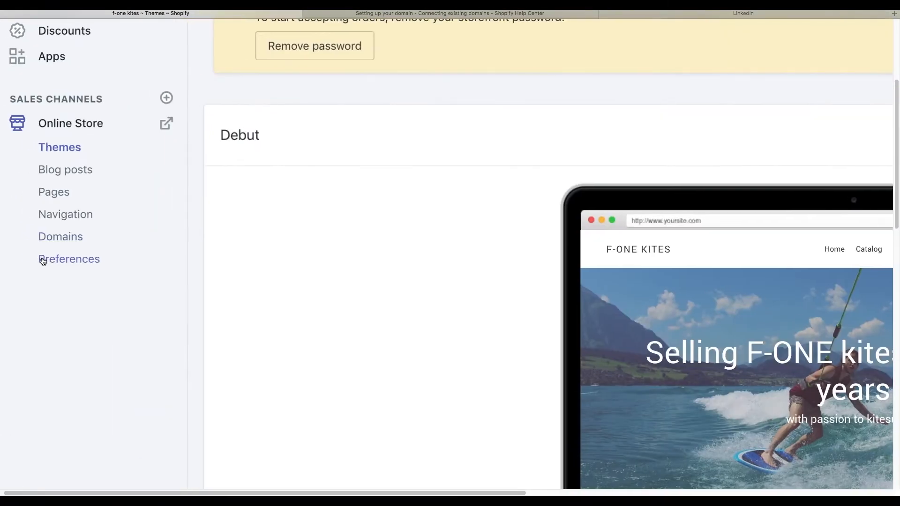
{"action": "left_click", "coordinate": [60, 238]}
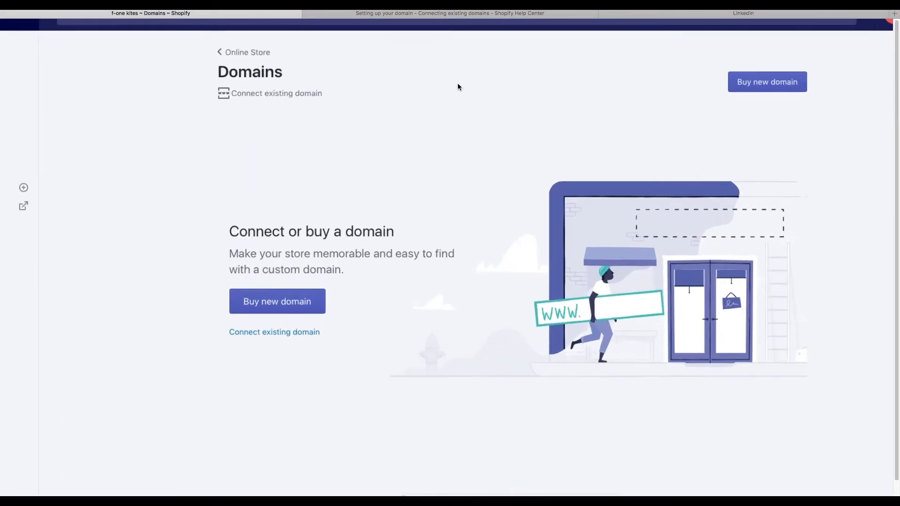
{"action": "left_click", "coordinate": [310, 302]}
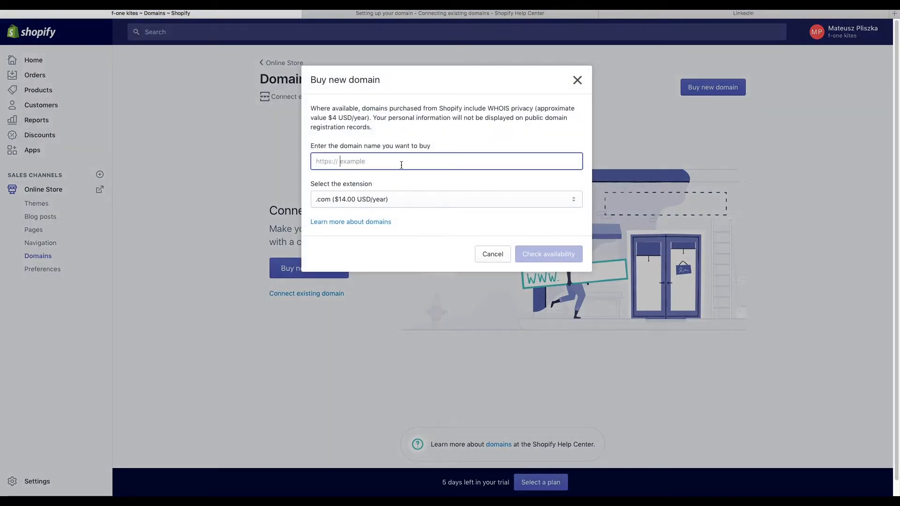
- Confirm mystorewithkites.com is available at $14.00 USD/year, then switch to the nazwa.pl client panel
{"action": "type", "text": "mys"}
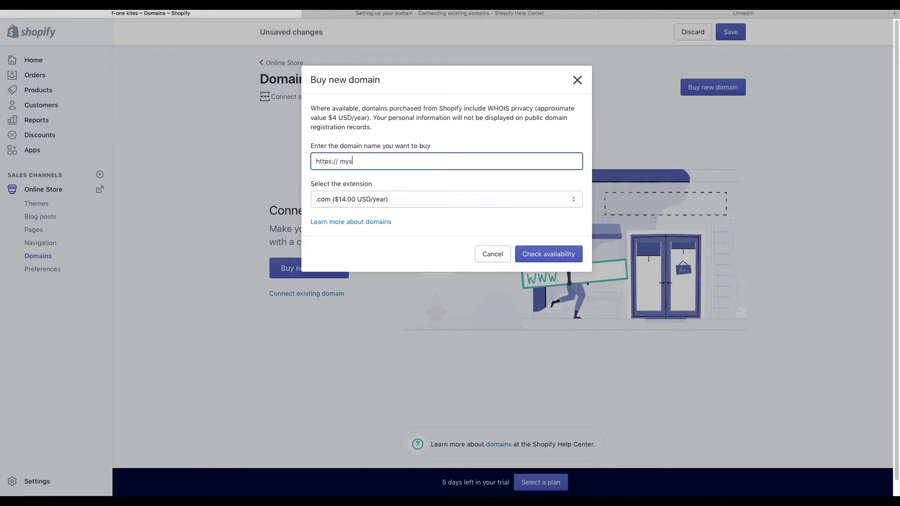
{"action": "type", "text": "torewithkites"}
{"action": "key", "text": "Return"}
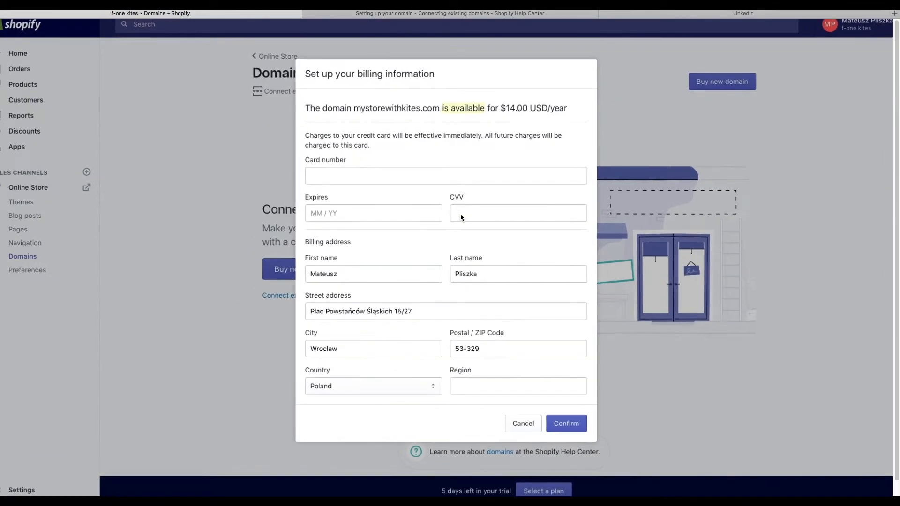
{"action": "scroll", "coordinate": [461, 214], "scroll_direction": "up", "scroll_amount": 2}
{"action": "scroll", "coordinate": [460, 214], "scroll_direction": "up", "scroll_amount": 1}
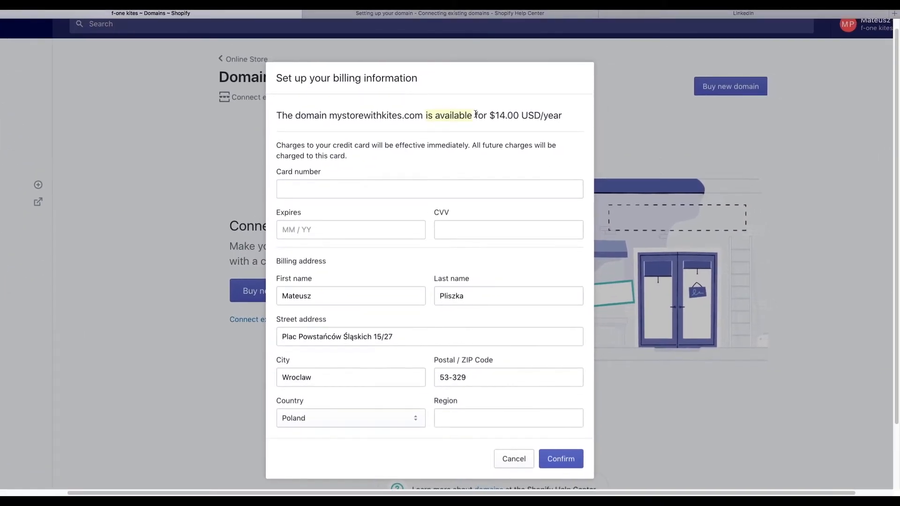
{"action": "scroll", "coordinate": [475, 114], "scroll_direction": "down", "scroll_amount": 3}
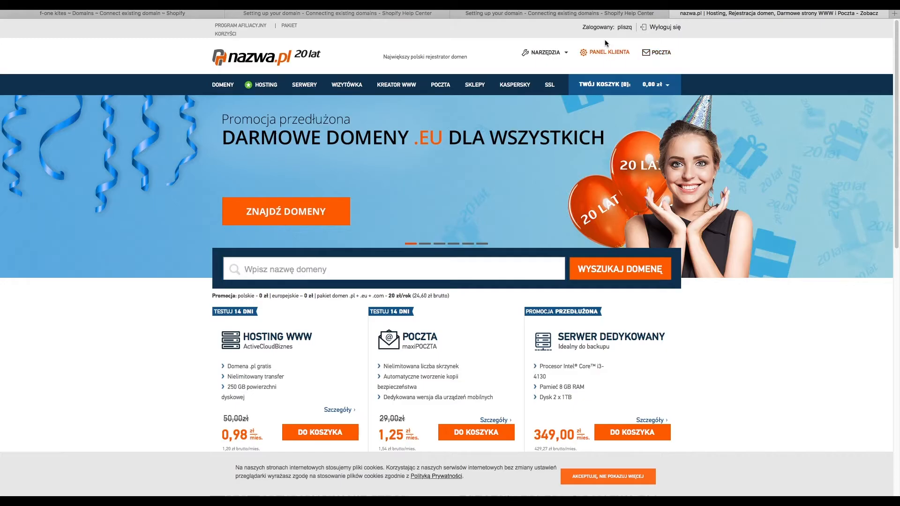
{"action": "left_click", "coordinate": [603, 51]}
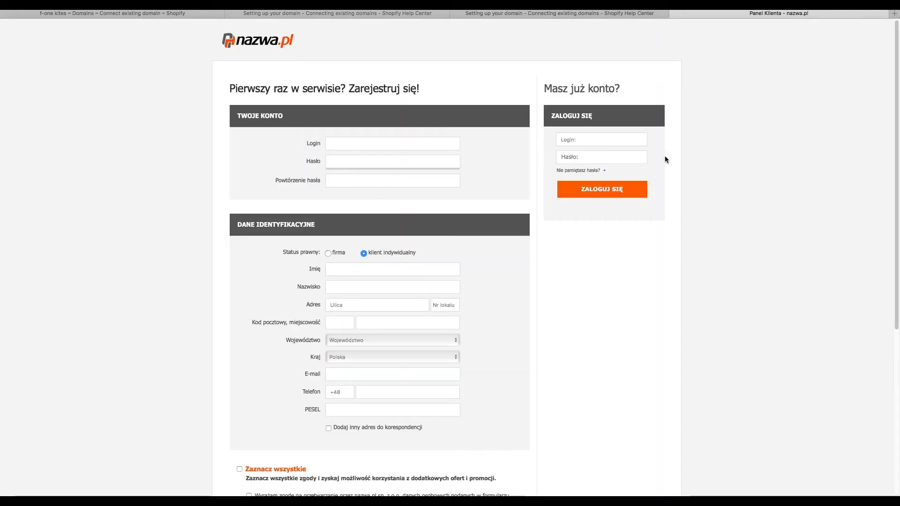
- Log in to the nazwa.pl client account and list its domains
{"action": "left_click", "coordinate": [596, 193]}
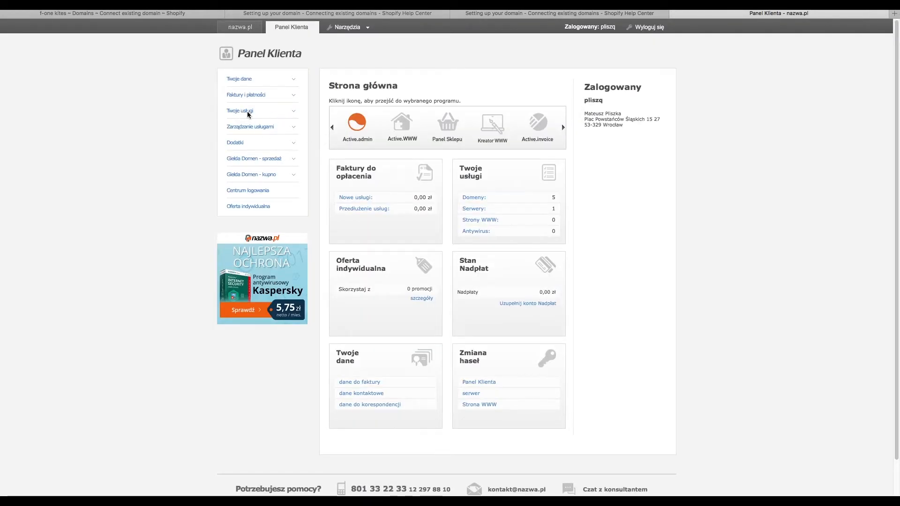
{"action": "left_click", "coordinate": [264, 111]}
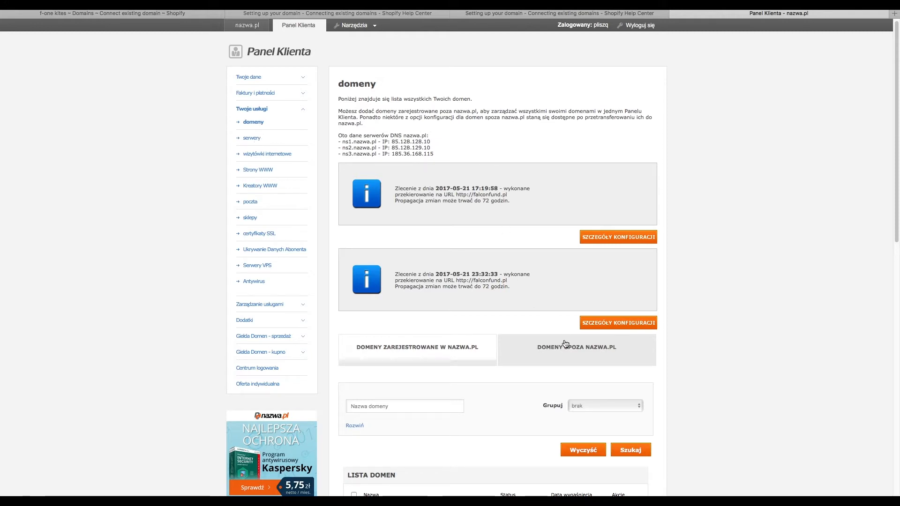
{"action": "scroll", "coordinate": [564, 344], "scroll_direction": "down", "scroll_amount": 10}
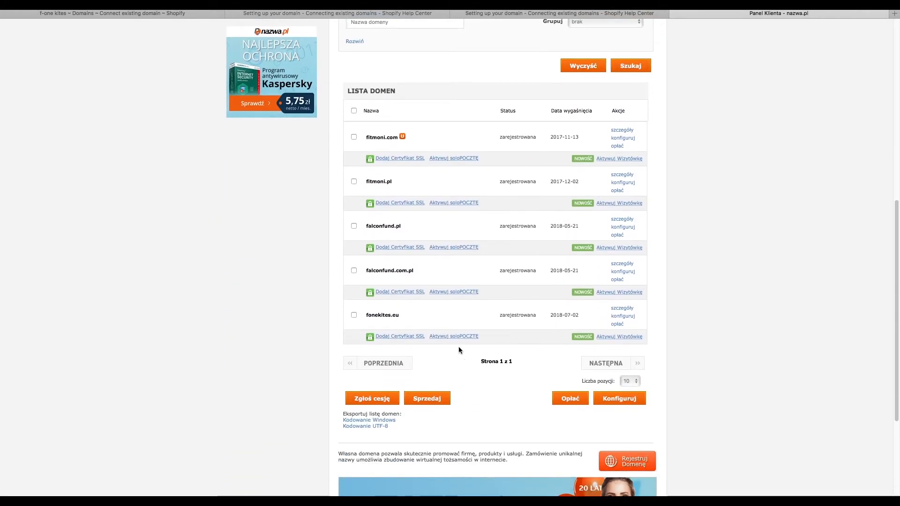
- Check fonekites.eu DNS: A records at 23.227.38.32, www CNAME to shops.myshopify.com
{"action": "left_click", "coordinate": [622, 316]}
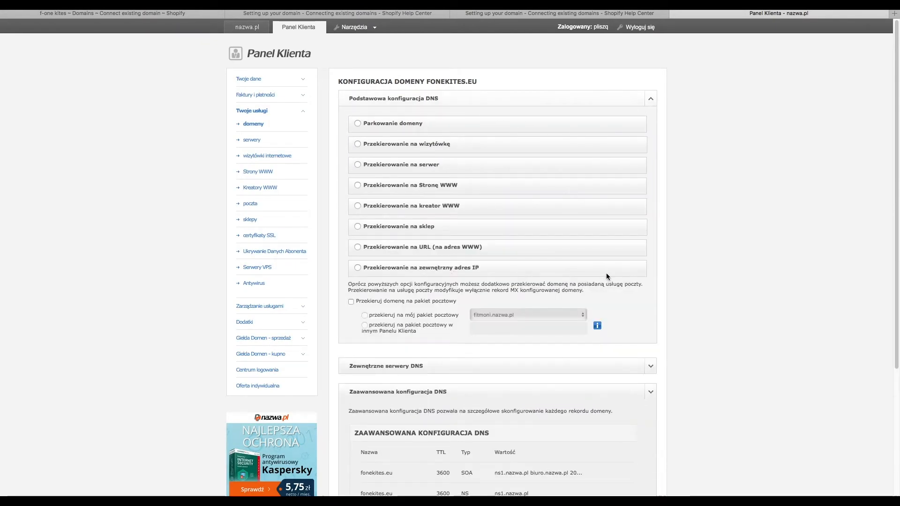
{"action": "scroll", "coordinate": [606, 273], "scroll_direction": "down", "scroll_amount": 6}
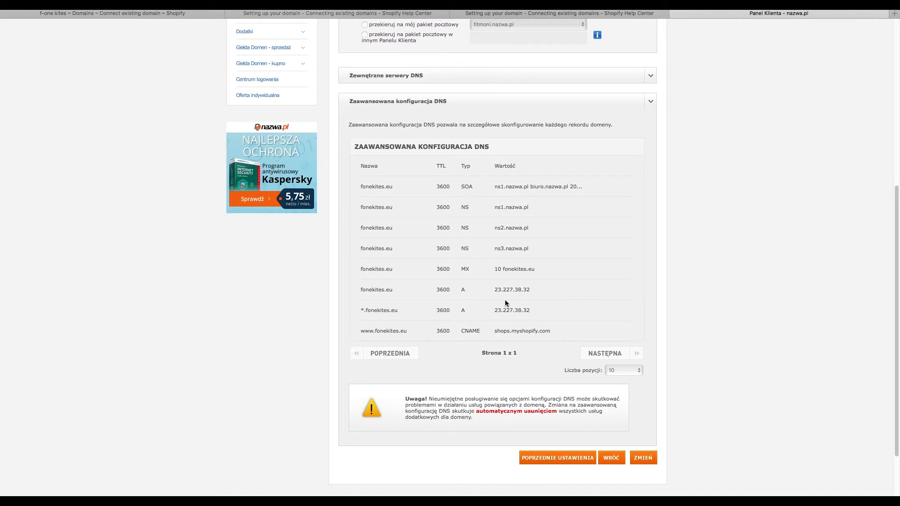
{"action": "scroll", "coordinate": [505, 299], "scroll_direction": "up", "scroll_amount": 3}
{"action": "scroll", "coordinate": [505, 300], "scroll_direction": "up", "scroll_amount": 5}
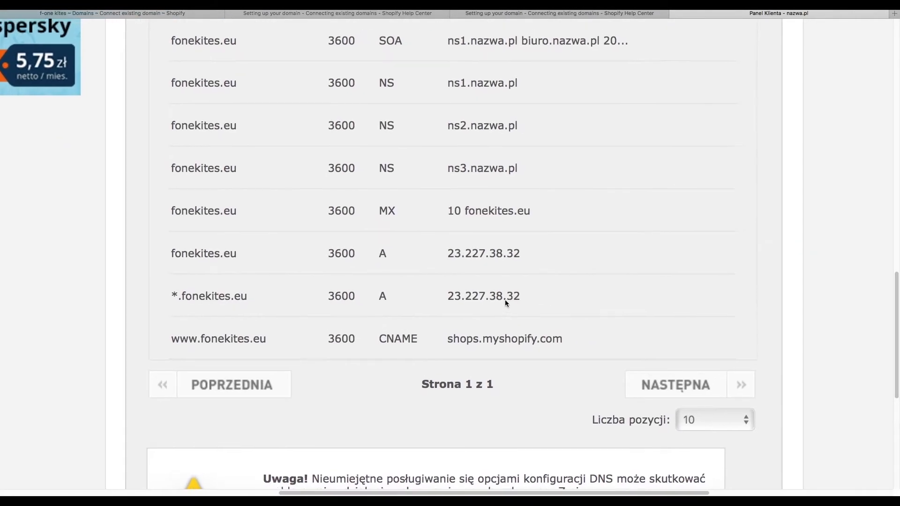
{"action": "scroll", "coordinate": [505, 300], "scroll_direction": "down", "scroll_amount": 1}
{"action": "scroll", "coordinate": [505, 300], "scroll_direction": "right", "scroll_amount": 2}
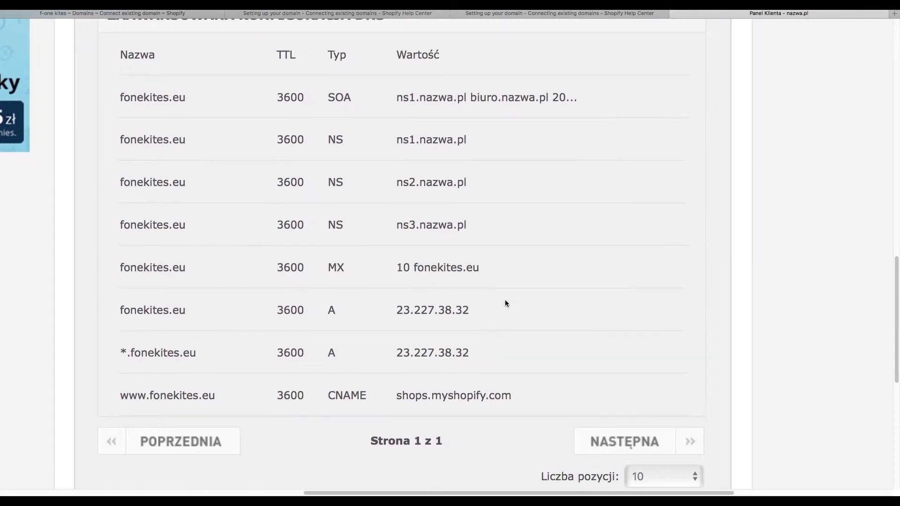
{"action": "scroll", "coordinate": [505, 304], "scroll_direction": "down", "scroll_amount": 5}
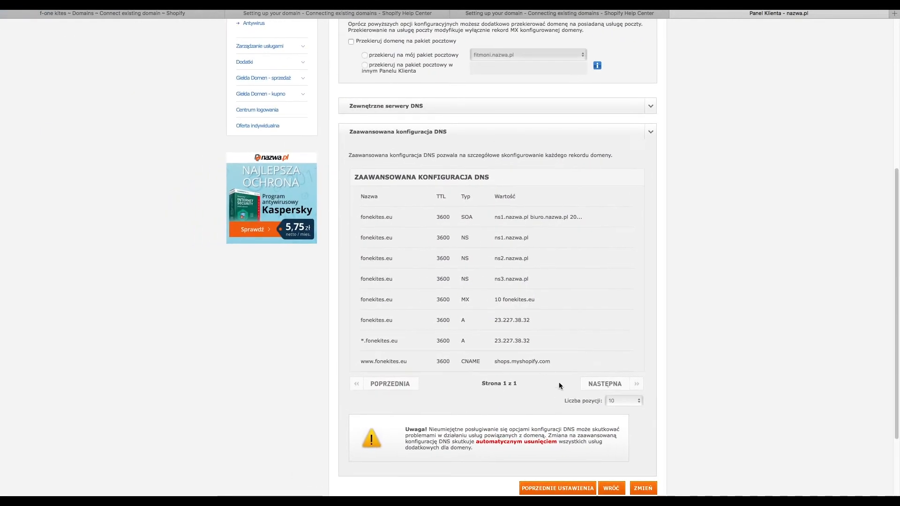
{"action": "scroll", "coordinate": [608, 419], "scroll_direction": "down", "scroll_amount": 1}
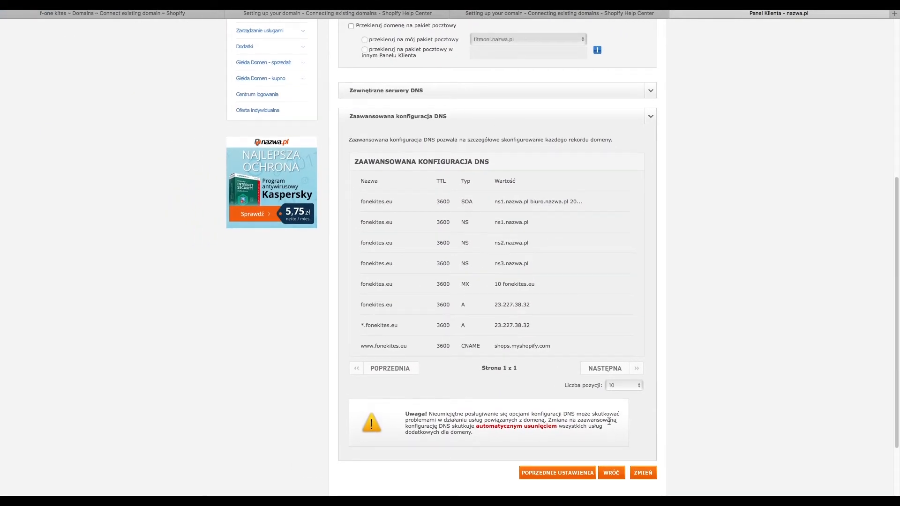
- Review the Help Center DNS setup steps, then return to fonekites.eu's Connect existing domain page
{"action": "left_click", "coordinate": [392, 14]}
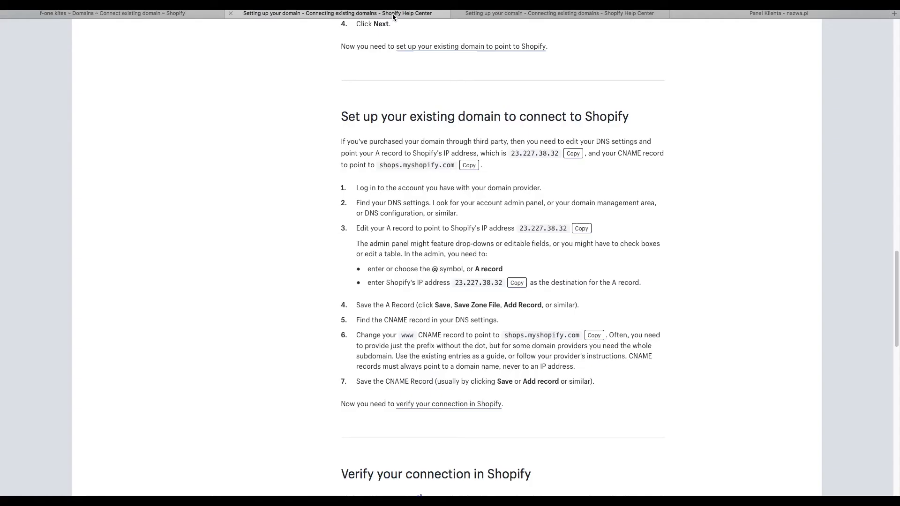
{"action": "scroll", "coordinate": [608, 396], "scroll_direction": "down", "scroll_amount": 2}
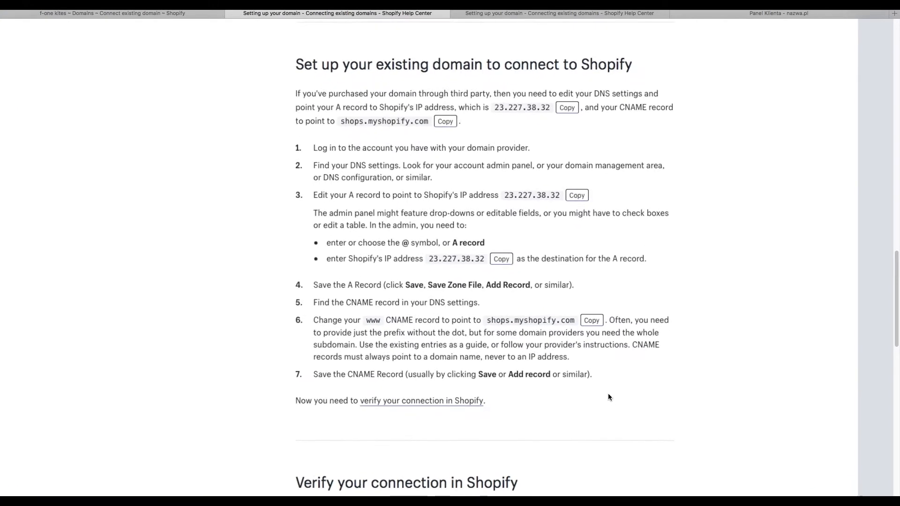
{"action": "scroll", "coordinate": [608, 396], "scroll_direction": "up", "scroll_amount": 3}
{"action": "scroll", "coordinate": [608, 396], "scroll_direction": "up", "scroll_amount": 1}
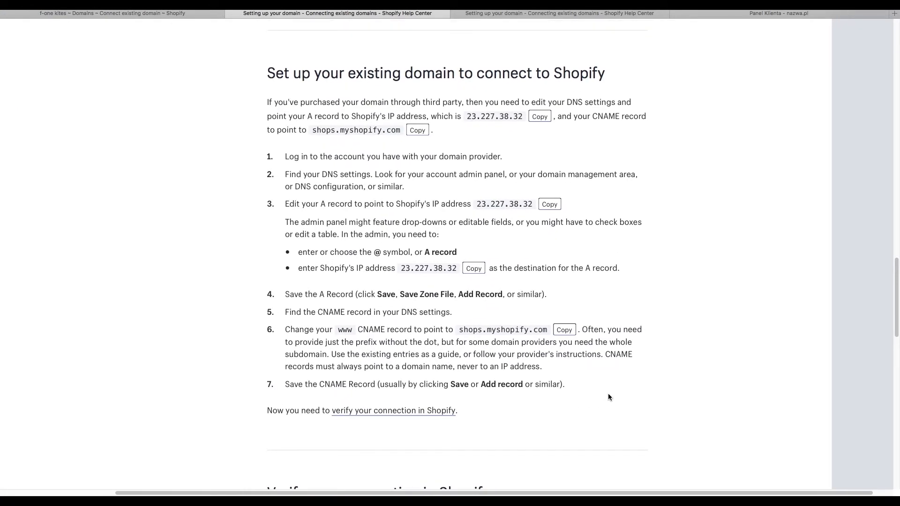
{"action": "scroll", "coordinate": [608, 396], "scroll_direction": "right", "scroll_amount": 1}
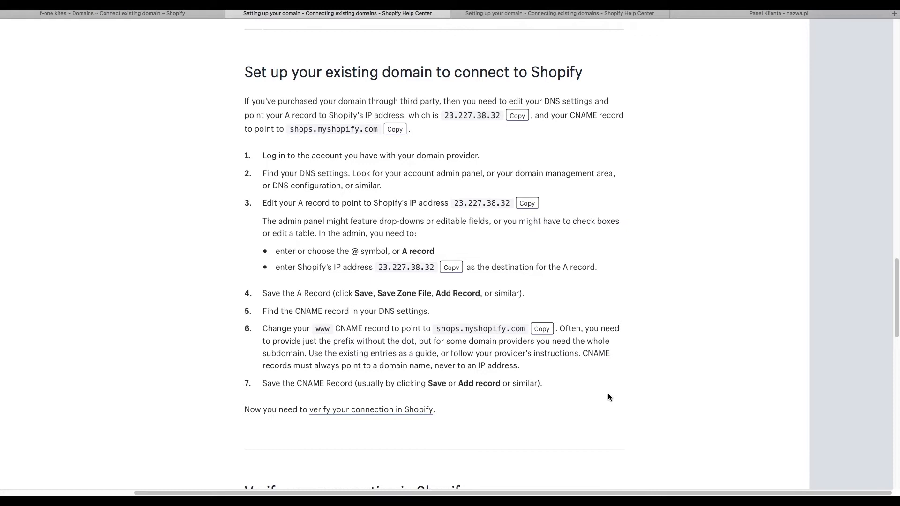
{"action": "left_click", "coordinate": [169, 15]}
{"action": "scroll", "coordinate": [390, 278], "scroll_direction": "down", "scroll_amount": 2}
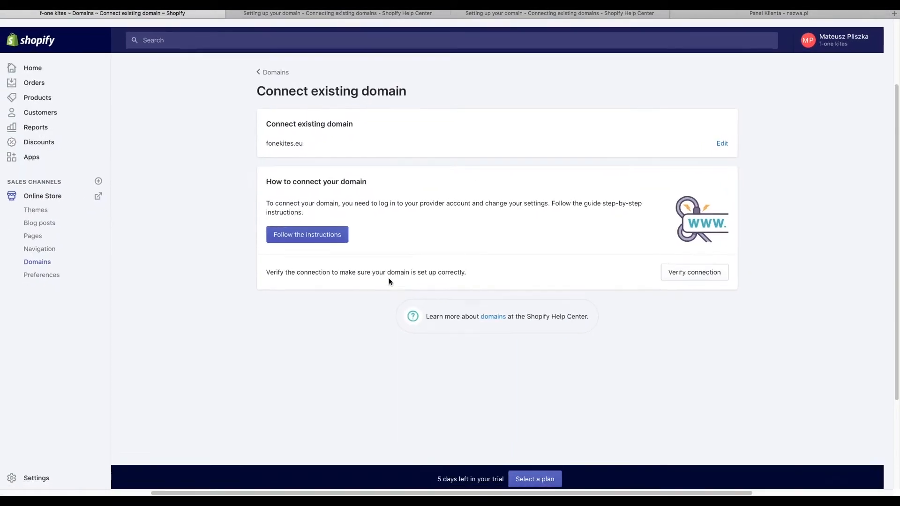
- Verify that fonekites.eu is connected to the store
{"action": "scroll", "coordinate": [713, 277], "scroll_direction": "up", "scroll_amount": 3}
{"action": "left_click", "coordinate": [710, 263]}
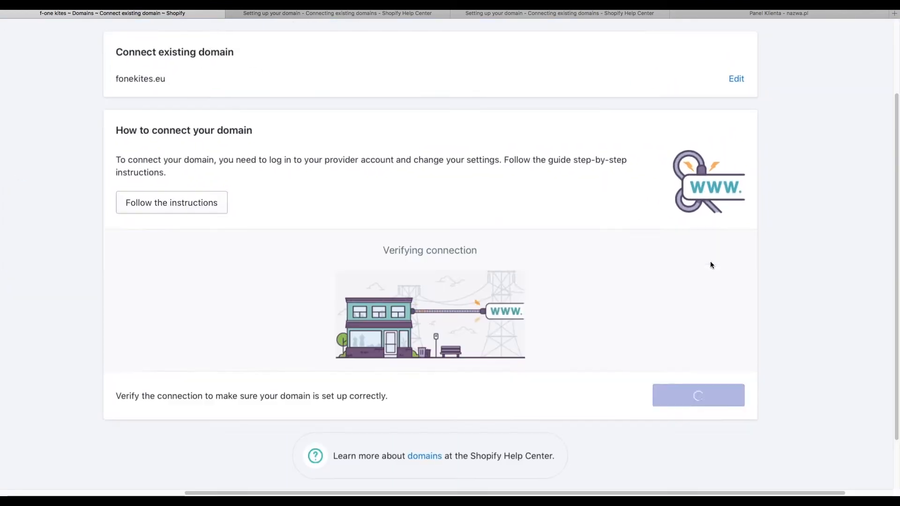
{"action": "scroll", "coordinate": [596, 273], "scroll_direction": "down", "scroll_amount": 2}
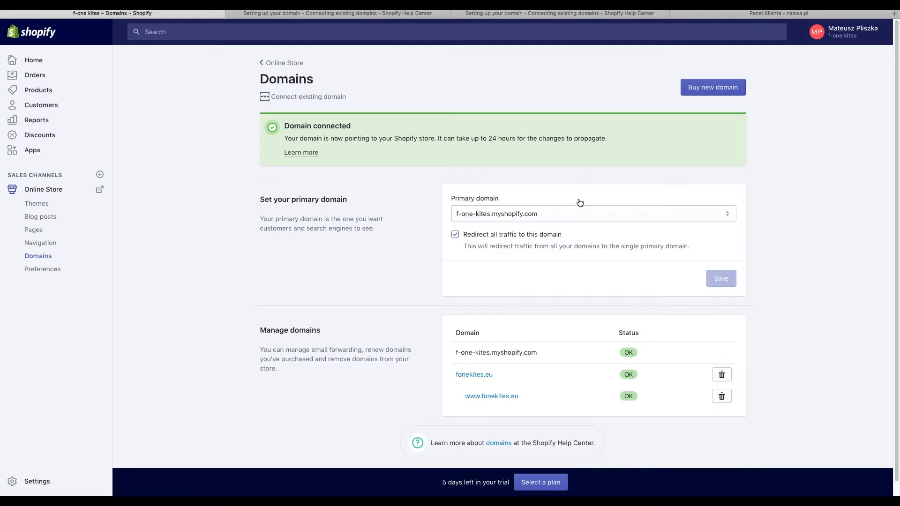
- Make fonekites.eu the primary domain, redirecting all traffic, and save
{"action": "scroll", "coordinate": [573, 218], "scroll_direction": "up", "scroll_amount": 3}
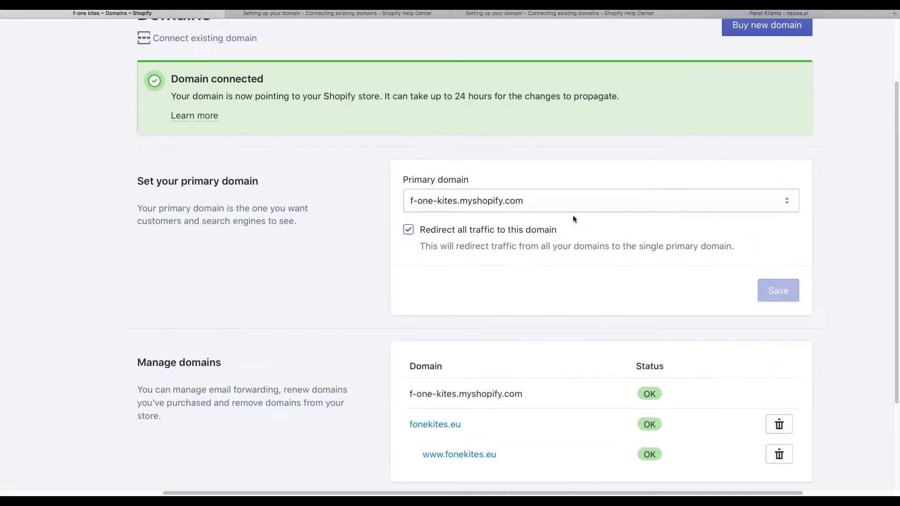
{"action": "left_click", "coordinate": [569, 210]}
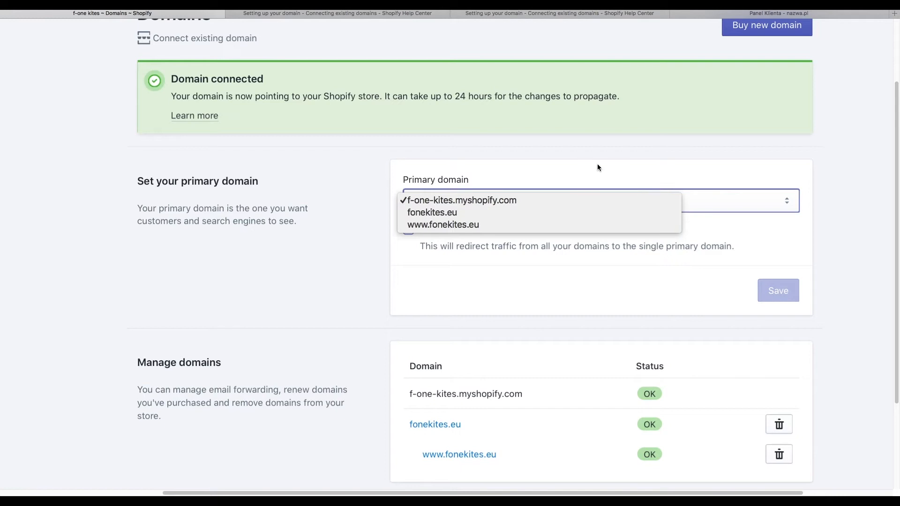
{"action": "left_click", "coordinate": [527, 212]}
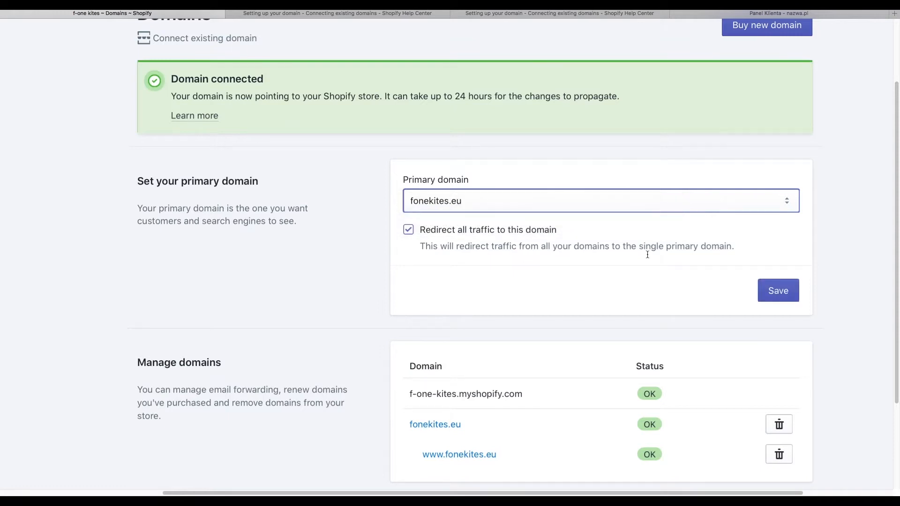
{"action": "left_click", "coordinate": [773, 290]}
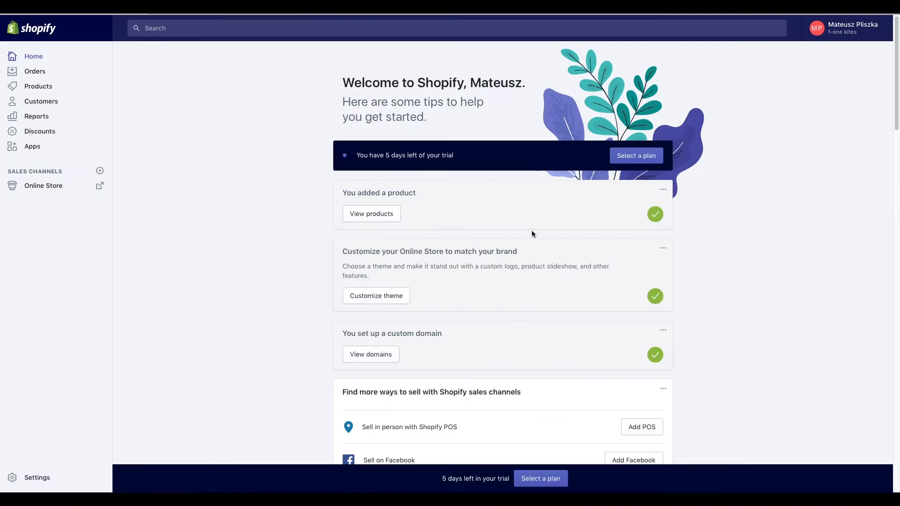
- Open the F-one Bandit X 2017 | Blue / Yellow / Green product and click into its description
{"action": "scroll", "coordinate": [533, 230], "scroll_direction": "down", "scroll_amount": 1}
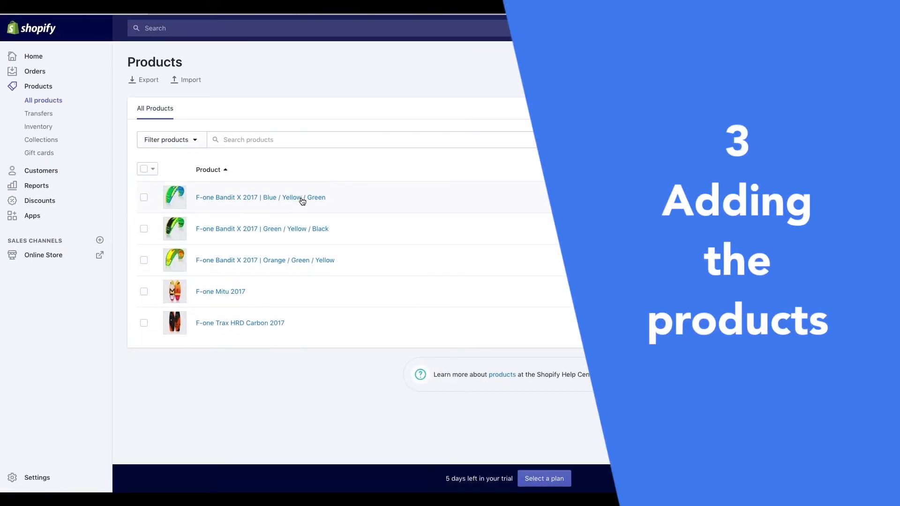
{"action": "left_click", "coordinate": [303, 199]}
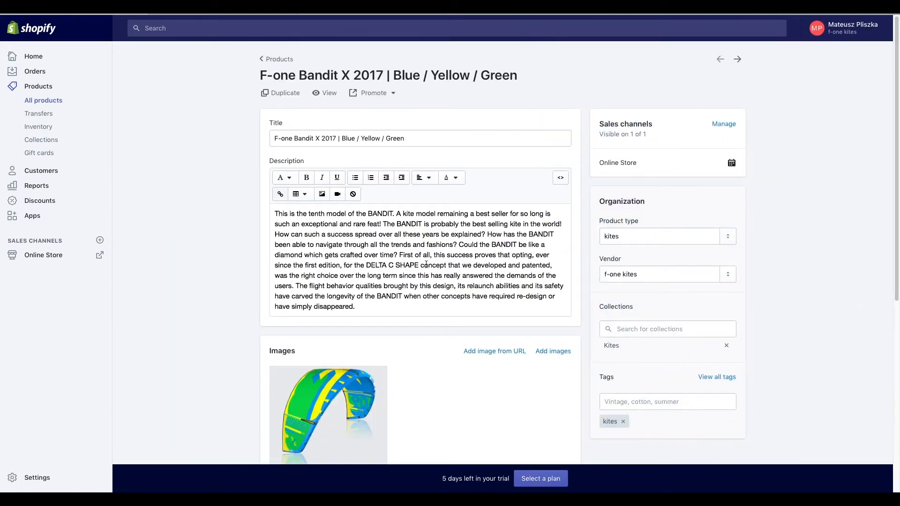
{"action": "scroll", "coordinate": [764, 134], "scroll_direction": "down", "scroll_amount": 1}
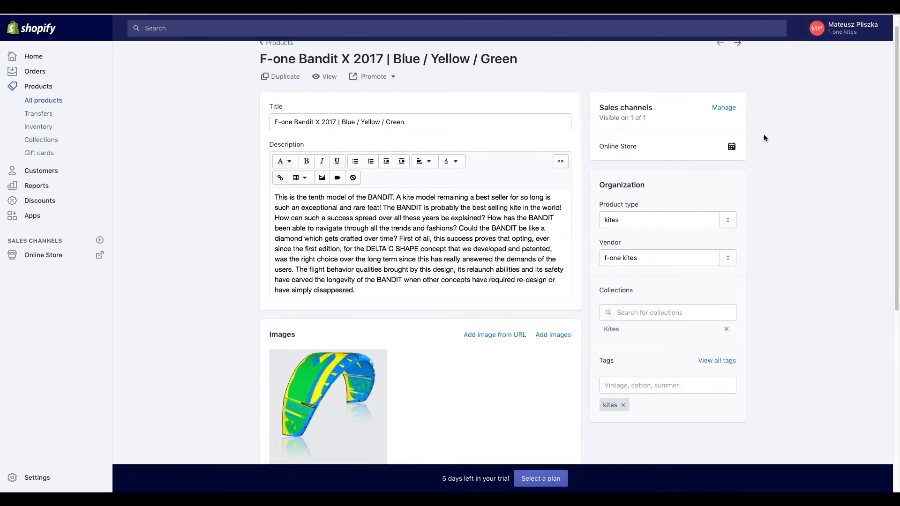
{"action": "left_click", "coordinate": [414, 213]}
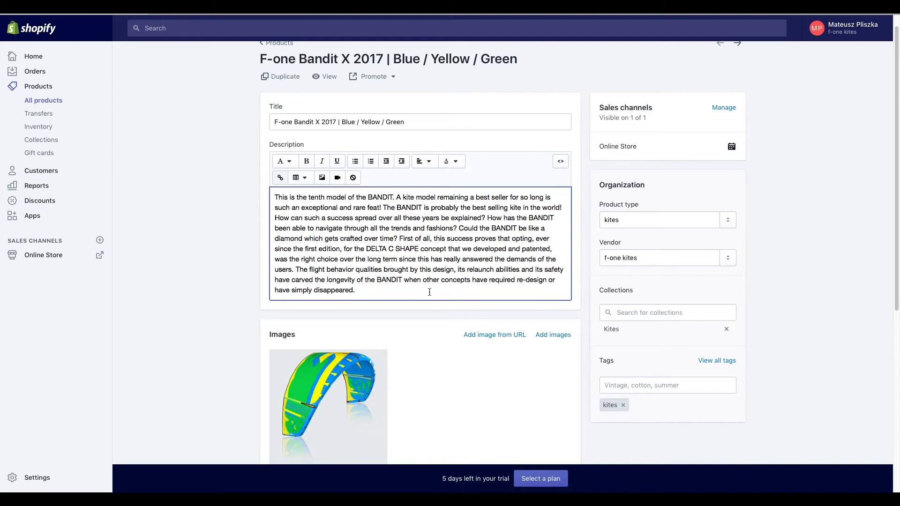
- Open the product's kite image in the photo editor
{"action": "scroll", "coordinate": [429, 291], "scroll_direction": "down", "scroll_amount": 3}
{"action": "scroll", "coordinate": [429, 292], "scroll_direction": "down", "scroll_amount": 1}
{"action": "scroll", "coordinate": [428, 292], "scroll_direction": "right", "scroll_amount": 3}
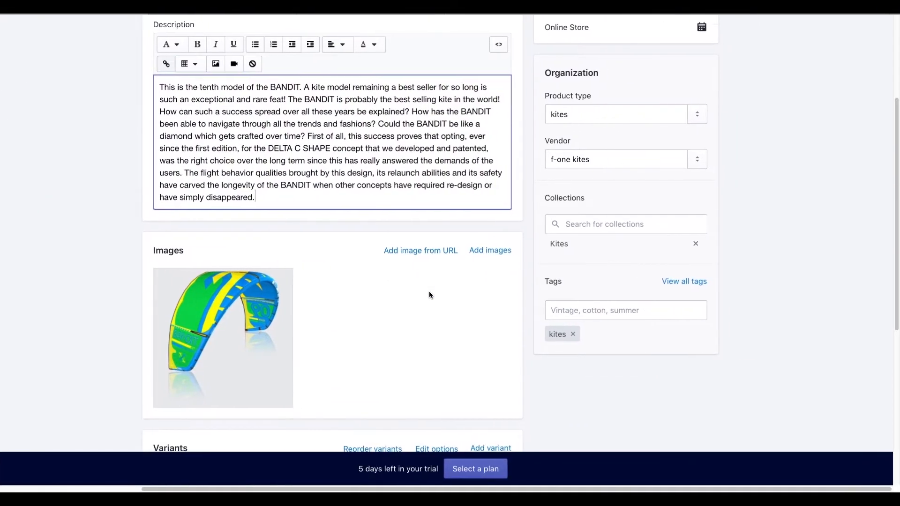
{"action": "scroll", "coordinate": [429, 294], "scroll_direction": "up", "scroll_amount": 2}
{"action": "scroll", "coordinate": [607, 185], "scroll_direction": "up", "scroll_amount": 1}
{"action": "scroll", "coordinate": [386, 155], "scroll_direction": "up", "scroll_amount": 1}
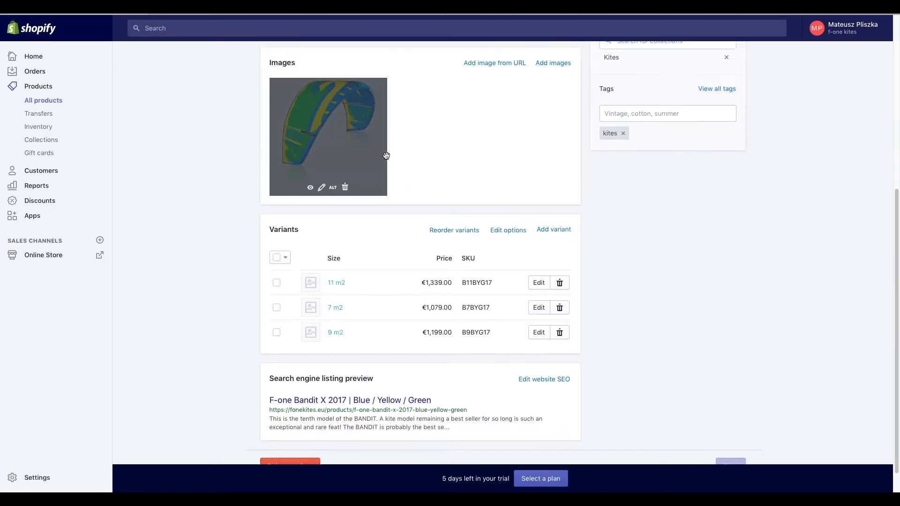
{"action": "scroll", "coordinate": [386, 156], "scroll_direction": "up", "scroll_amount": 1}
{"action": "left_click", "coordinate": [323, 200]}
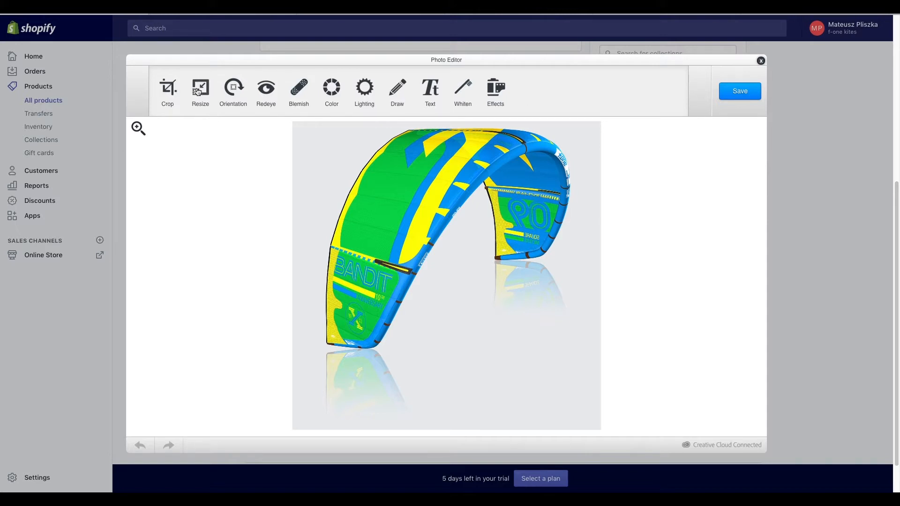
- Lower the kite photo's Fade colour setting, apply it and save the image
{"action": "left_click", "coordinate": [333, 90]}
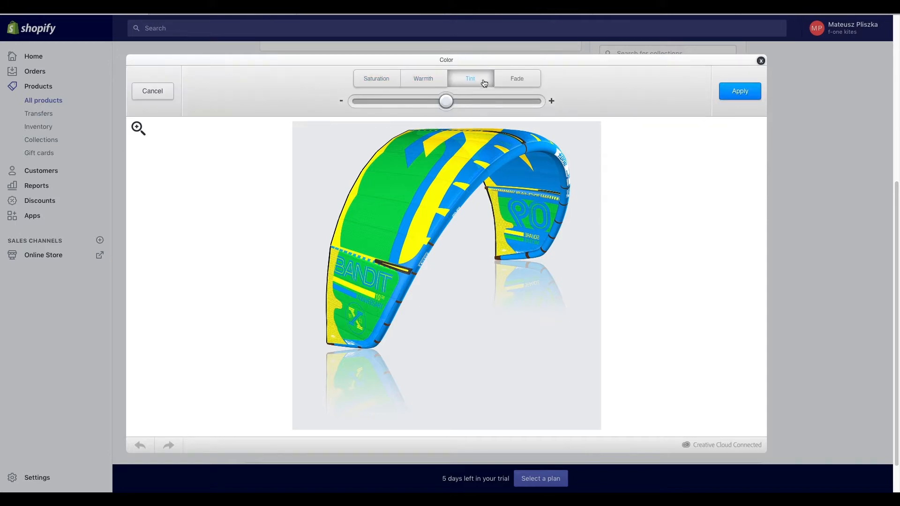
{"action": "left_click", "coordinate": [501, 79]}
{"action": "left_click_drag", "start_coordinate": [446, 101], "coordinate": [340, 104]}
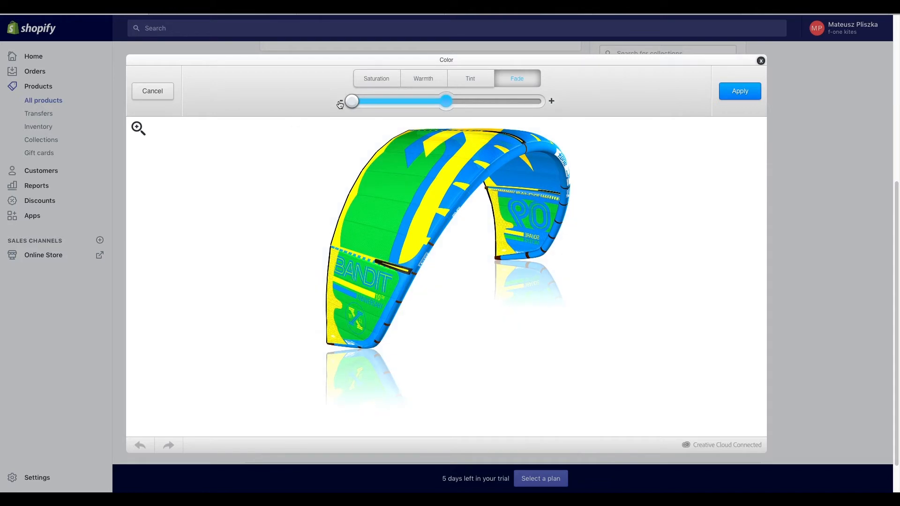
{"action": "left_click", "coordinate": [740, 91]}
{"action": "left_click", "coordinate": [740, 91]}
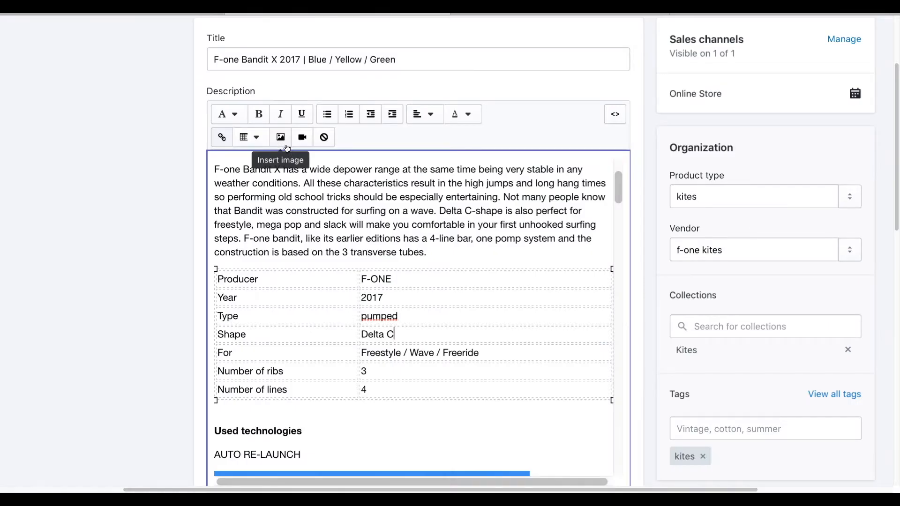
{"action": "scroll", "coordinate": [382, 305], "scroll_direction": "down", "scroll_amount": 8}
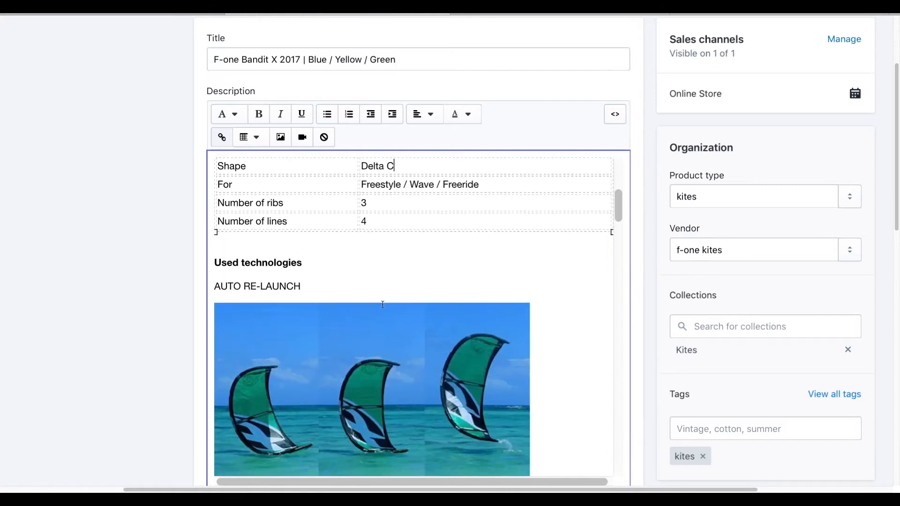
- Embed the F-ONE - BANDIT 2017 Vimeo video in the Bandit X 2017 product description
{"action": "scroll", "coordinate": [383, 304], "scroll_direction": "down", "scroll_amount": 5}
{"action": "scroll", "coordinate": [383, 304], "scroll_direction": "up", "scroll_amount": 10}
{"action": "scroll", "coordinate": [382, 304], "scroll_direction": "down", "scroll_amount": 15}
{"action": "scroll", "coordinate": [383, 304], "scroll_direction": "down", "scroll_amount": 15}
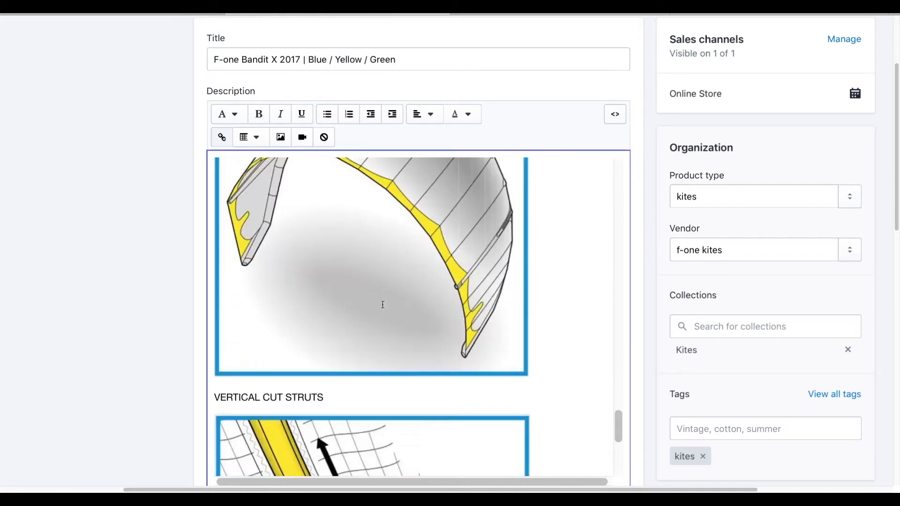
{"action": "key", "text": "super+Tab"}
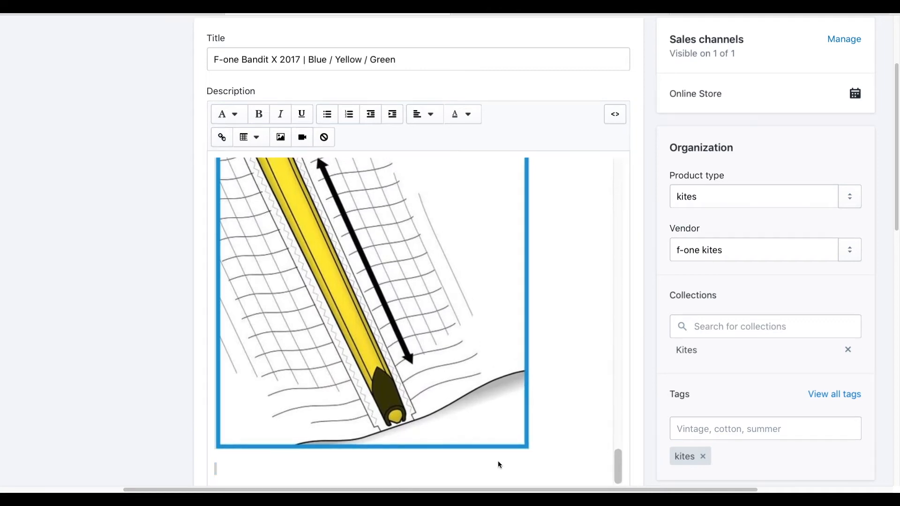
{"action": "left_click", "coordinate": [303, 138]}
{"action": "key", "text": "super+v"}
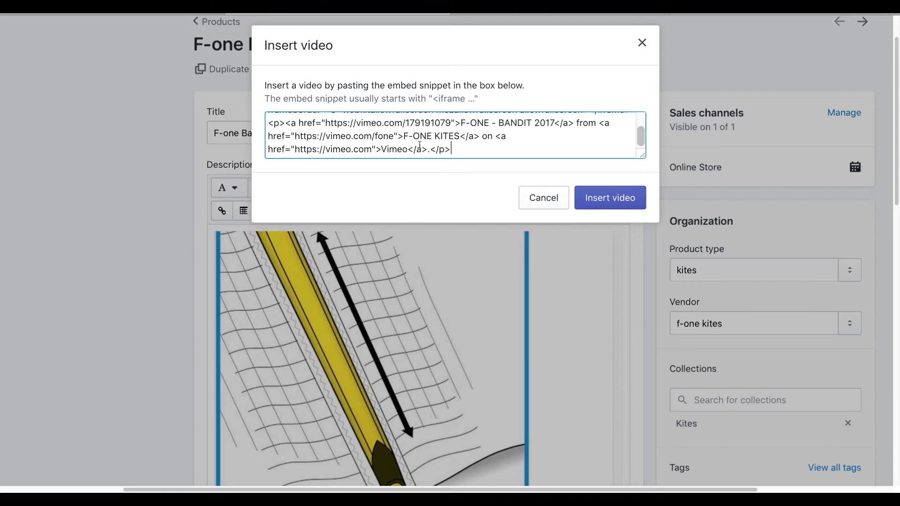
{"action": "left_click", "coordinate": [601, 206]}
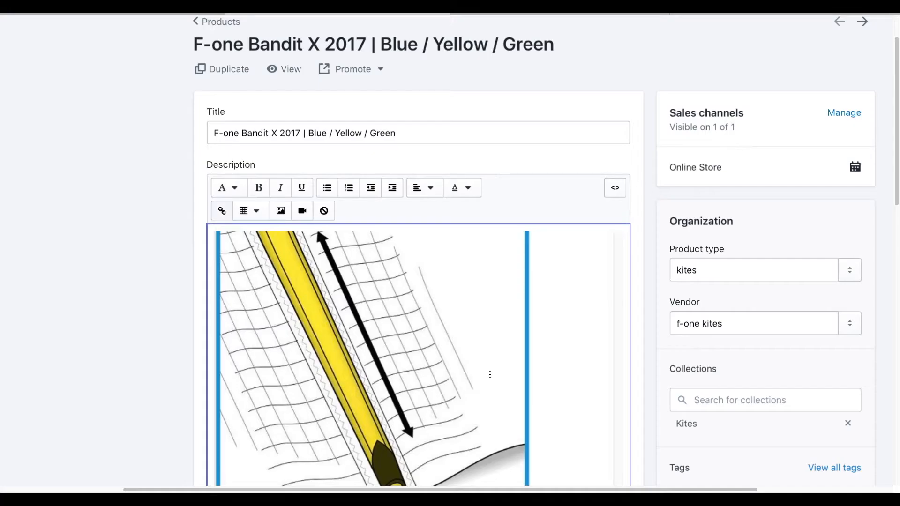
- Review the description and open its specification table for editing
{"action": "scroll", "coordinate": [490, 374], "scroll_direction": "down", "scroll_amount": 6}
{"action": "scroll", "coordinate": [433, 238], "scroll_direction": "up", "scroll_amount": 2}
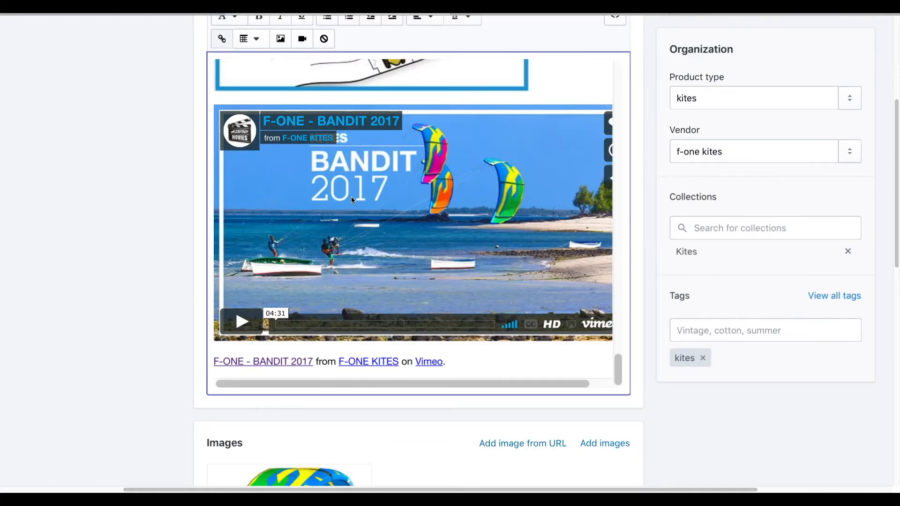
{"action": "scroll", "coordinate": [352, 200], "scroll_direction": "up", "scroll_amount": 3}
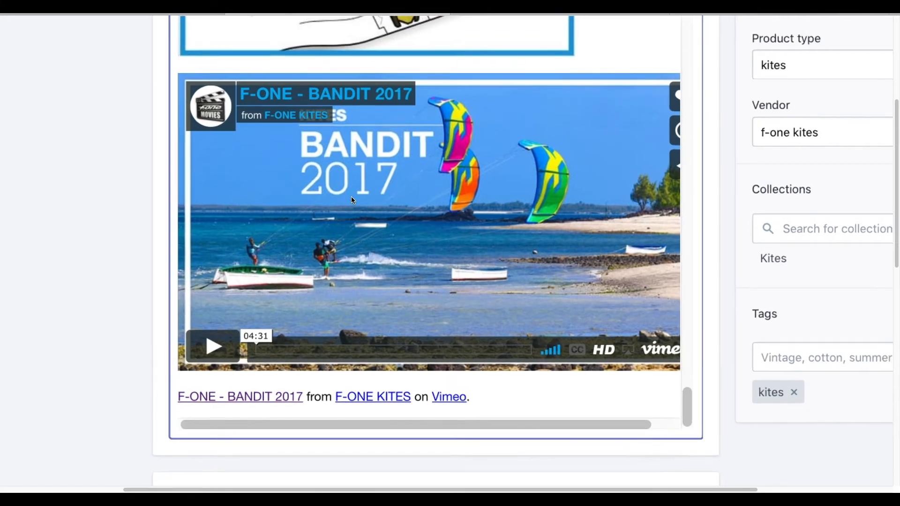
{"action": "scroll", "coordinate": [351, 196], "scroll_direction": "down", "scroll_amount": 3}
{"action": "scroll", "coordinate": [351, 196], "scroll_direction": "down", "scroll_amount": 1}
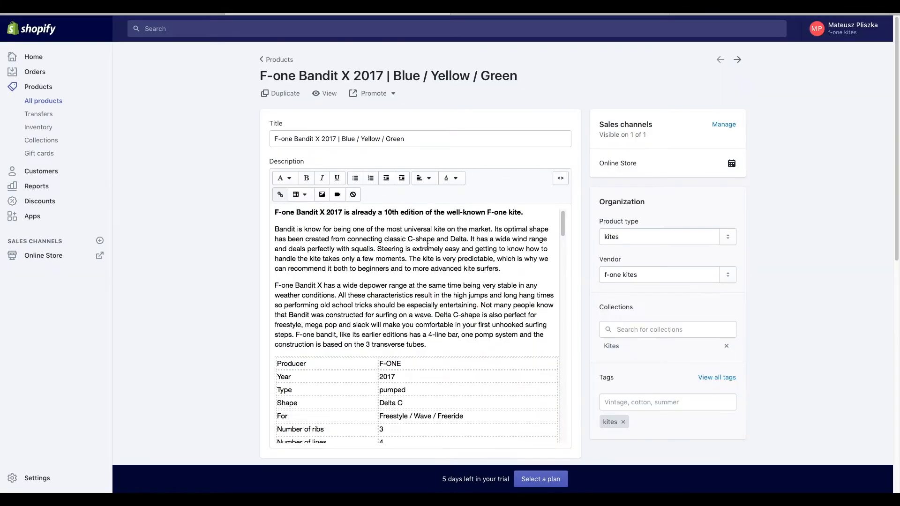
{"action": "scroll", "coordinate": [428, 246], "scroll_direction": "down", "scroll_amount": 3}
{"action": "scroll", "coordinate": [428, 251], "scroll_direction": "up", "scroll_amount": 1}
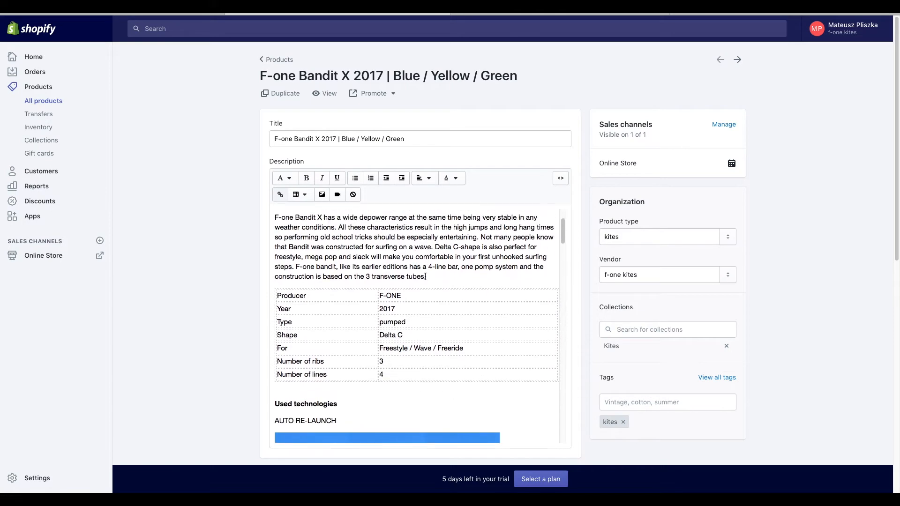
{"action": "scroll", "coordinate": [424, 308], "scroll_direction": "up", "scroll_amount": 3}
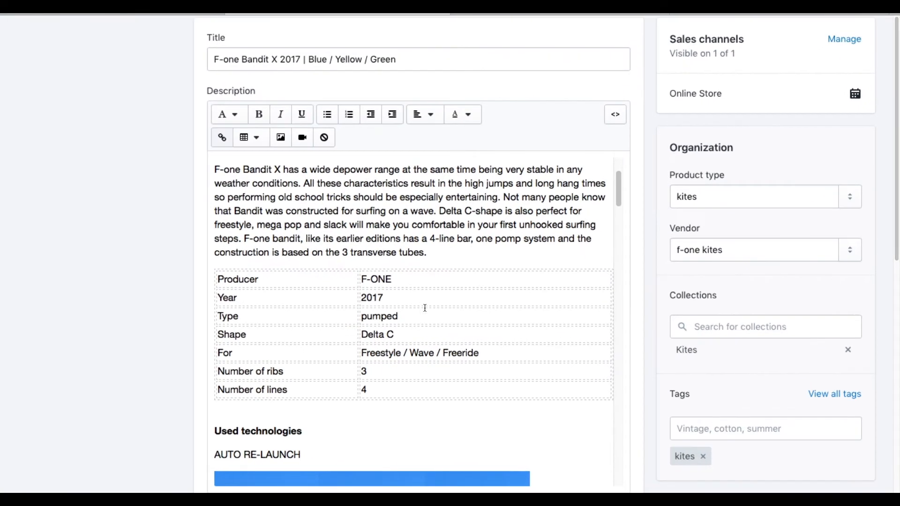
{"action": "left_click", "coordinate": [256, 138]}
{"action": "left_click", "coordinate": [263, 137]}
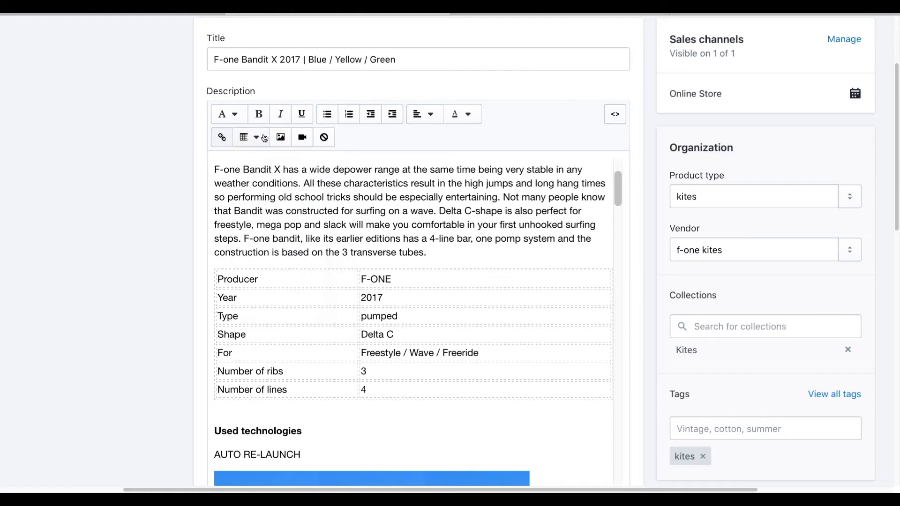
{"action": "left_click", "coordinate": [391, 316]}
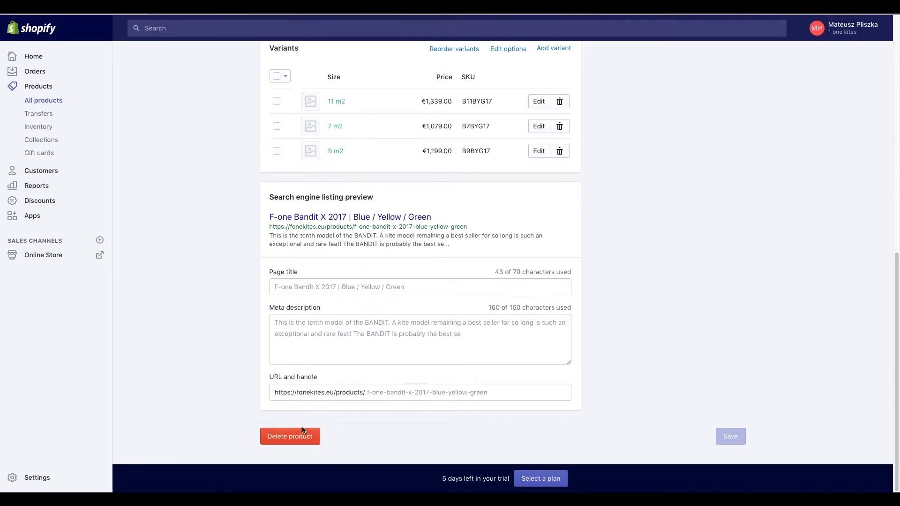
- Open the 11 m2 variant and review its details
{"action": "scroll", "coordinate": [638, 366], "scroll_direction": "up", "scroll_amount": 4}
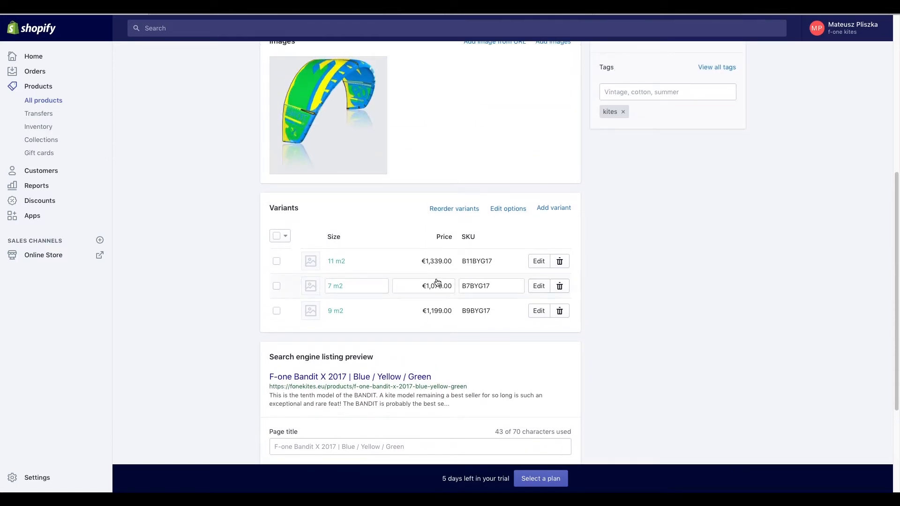
{"action": "scroll", "coordinate": [378, 258], "scroll_direction": "up", "scroll_amount": 1}
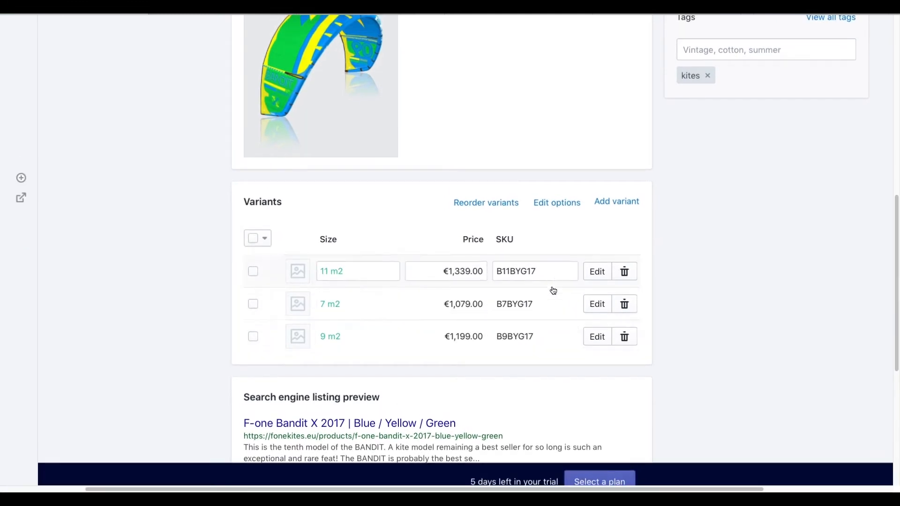
{"action": "left_click", "coordinate": [594, 275]}
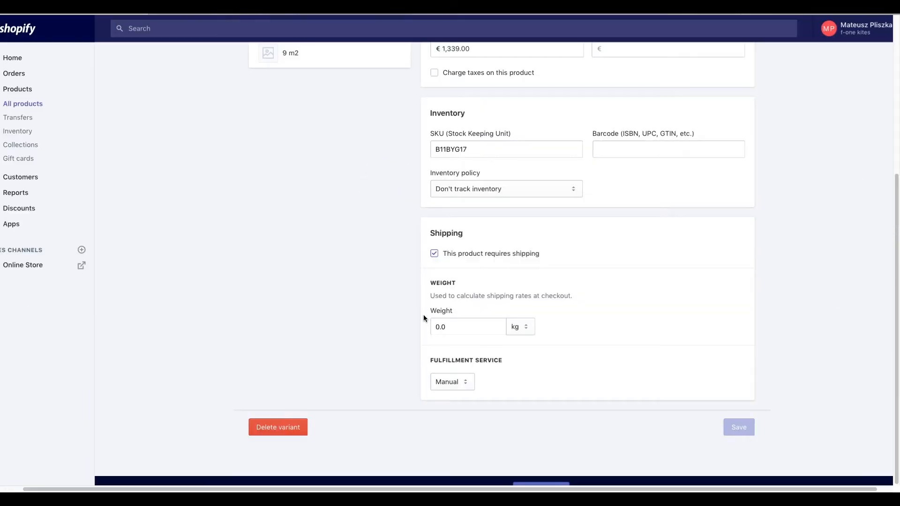
{"action": "scroll", "coordinate": [524, 331], "scroll_direction": "up", "scroll_amount": 3}
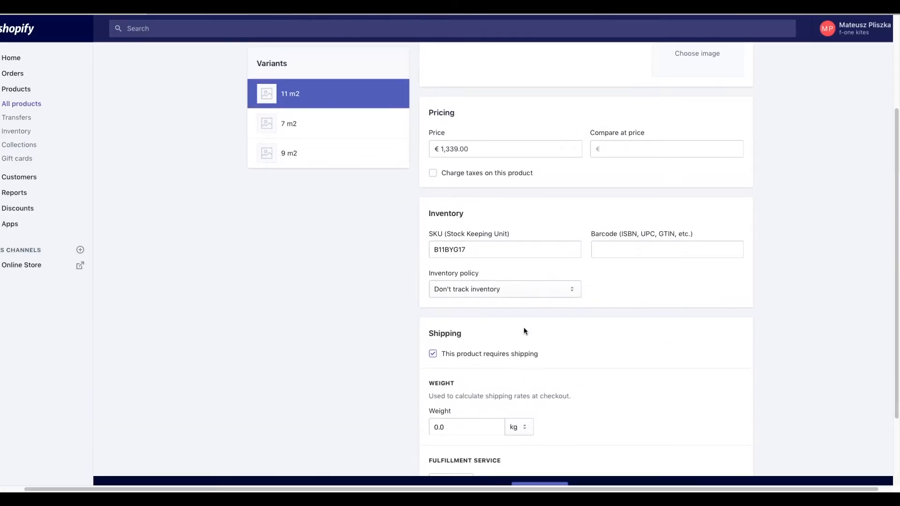
{"action": "scroll", "coordinate": [524, 330], "scroll_direction": "up", "scroll_amount": 5}
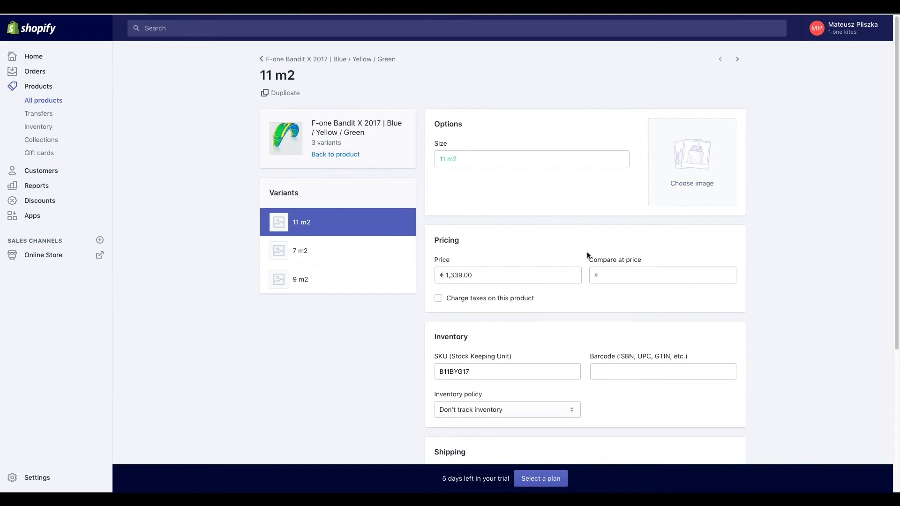
{"action": "scroll", "coordinate": [587, 253], "scroll_direction": "down", "scroll_amount": 5}
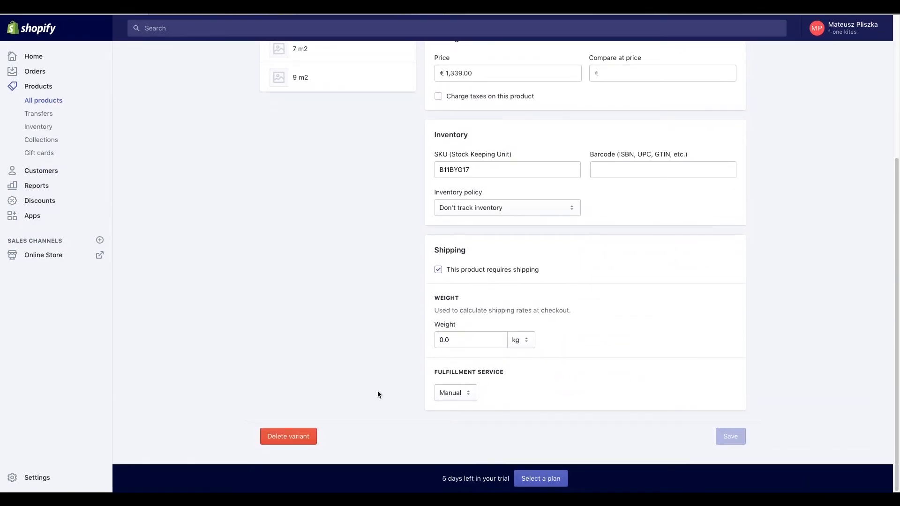
{"action": "scroll", "coordinate": [348, 387], "scroll_direction": "up", "scroll_amount": 5}
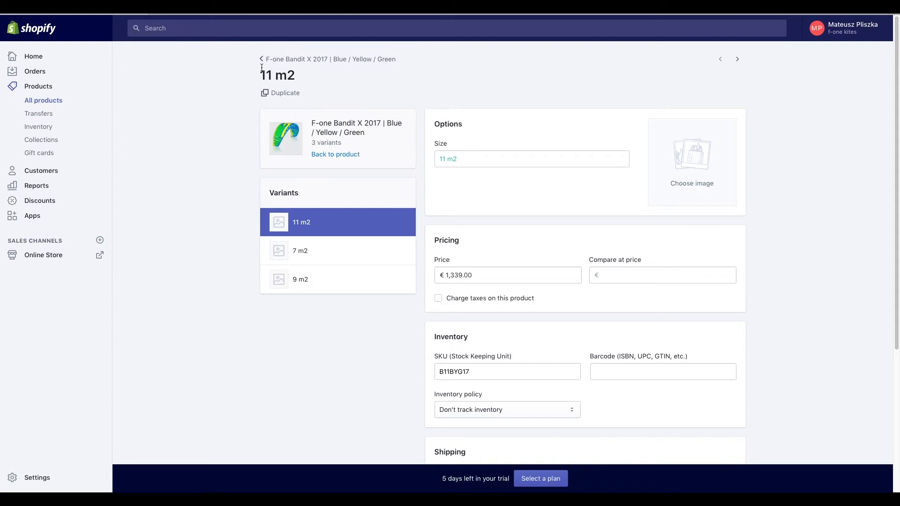
- Back on the Bandit X 2017 product, check the search engine page title and URL handle
{"action": "left_click", "coordinate": [342, 113]}
{"action": "scroll", "coordinate": [402, 320], "scroll_direction": "down", "scroll_amount": 8}
{"action": "scroll", "coordinate": [401, 321], "scroll_direction": "down", "scroll_amount": 1}
{"action": "left_click", "coordinate": [393, 373]}
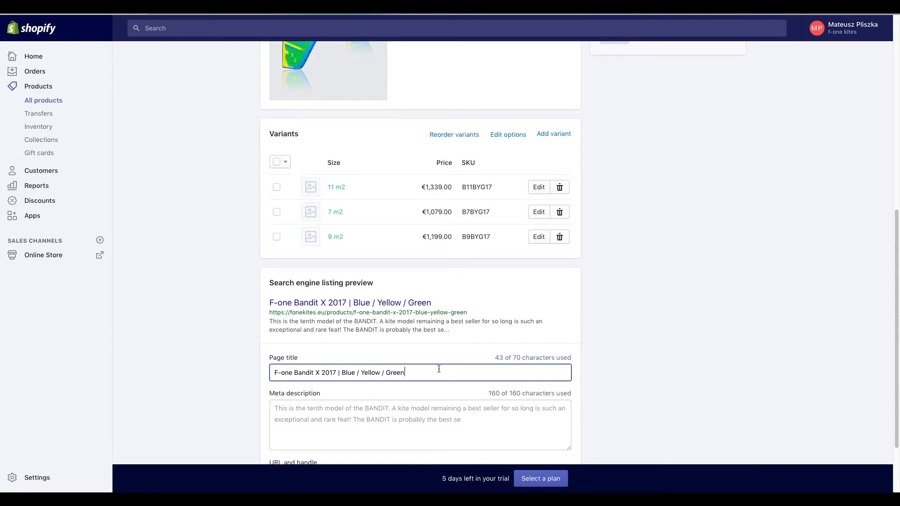
{"action": "scroll", "coordinate": [456, 366], "scroll_direction": "down", "scroll_amount": 2}
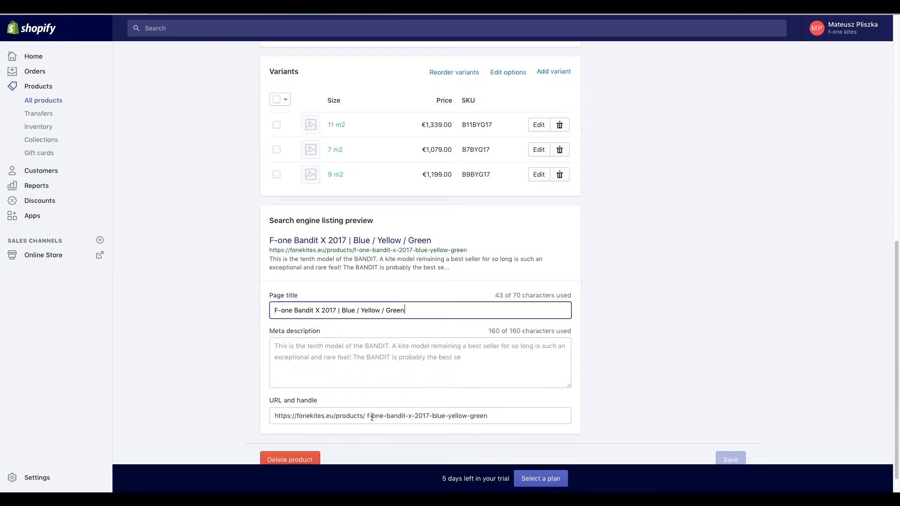
{"action": "left_click", "coordinate": [367, 416]}
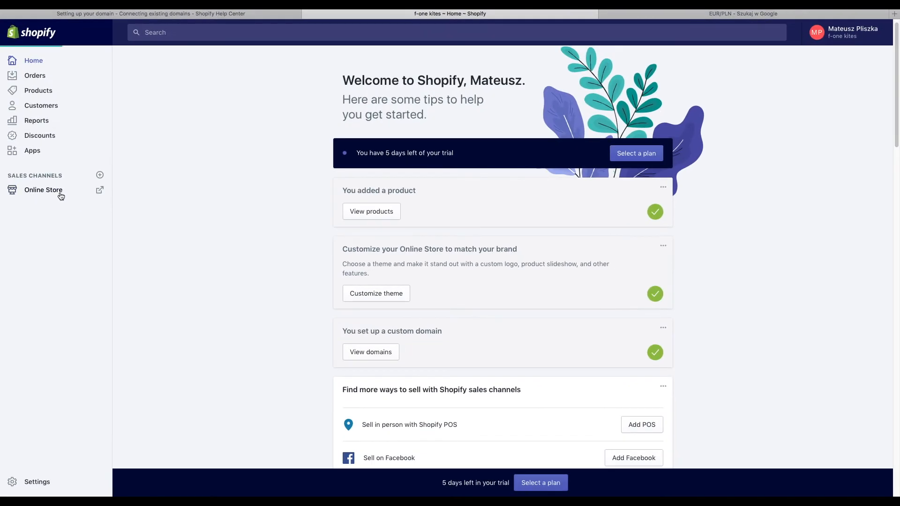
- Go to the Shopify Theme Store from Online Store and browse the featured theme carousel
{"action": "left_click", "coordinate": [61, 196]}
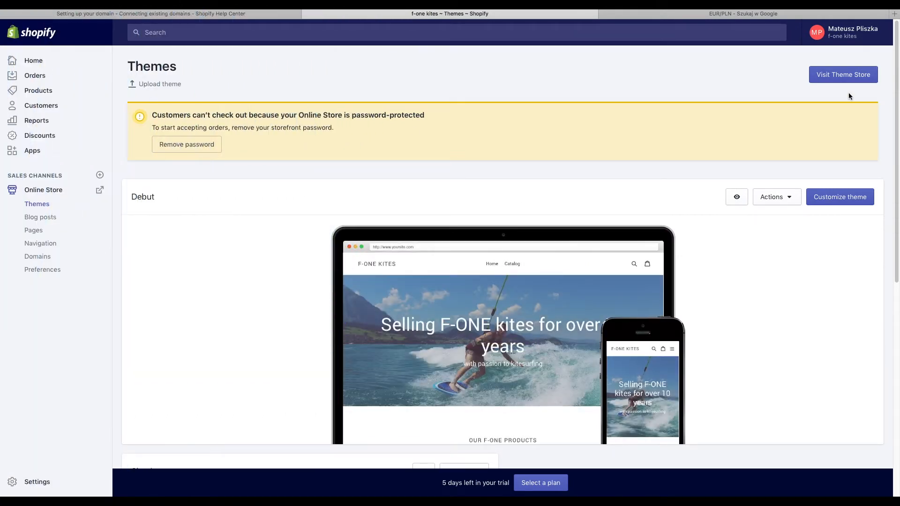
{"action": "scroll", "coordinate": [848, 92], "scroll_direction": "up", "scroll_amount": 3}
{"action": "left_click", "coordinate": [856, 55]}
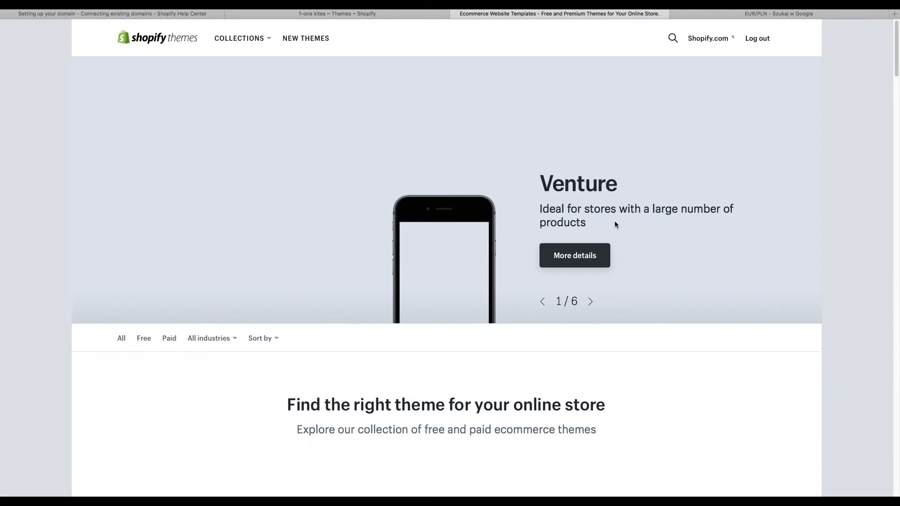
{"action": "scroll", "coordinate": [605, 233], "scroll_direction": "down", "scroll_amount": 2}
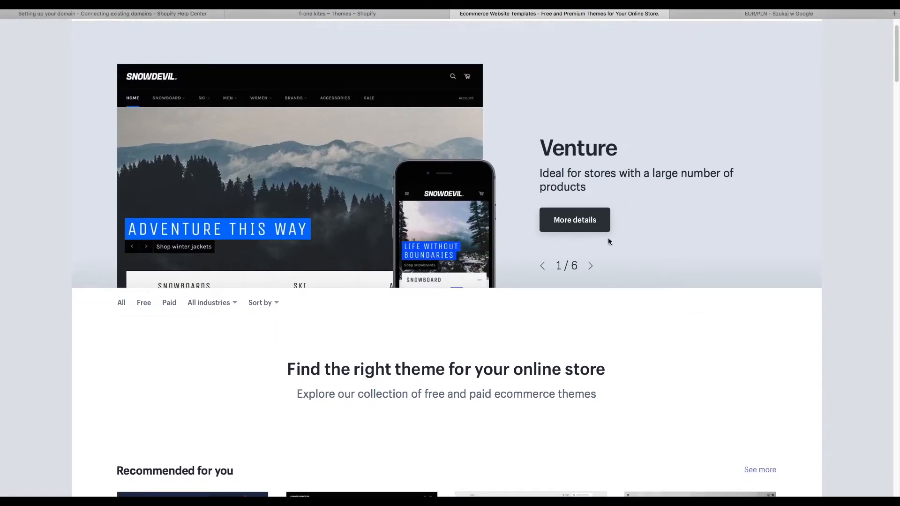
{"action": "left_click", "coordinate": [590, 267]}
{"action": "left_click", "coordinate": [542, 265]}
{"action": "left_click", "coordinate": [590, 267]}
{"action": "left_click", "coordinate": [590, 267]}
- Browse the free themes, then close the Debut theme's Actions menu on the Themes page
{"action": "scroll", "coordinate": [145, 340], "scroll_direction": "up", "scroll_amount": 2}
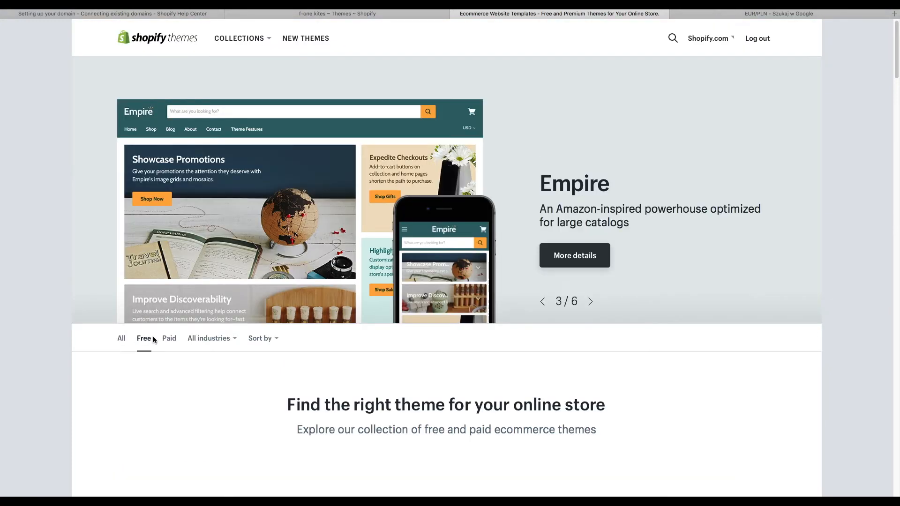
{"action": "left_click", "coordinate": [144, 341]}
{"action": "scroll", "coordinate": [514, 107], "scroll_direction": "down", "scroll_amount": 1}
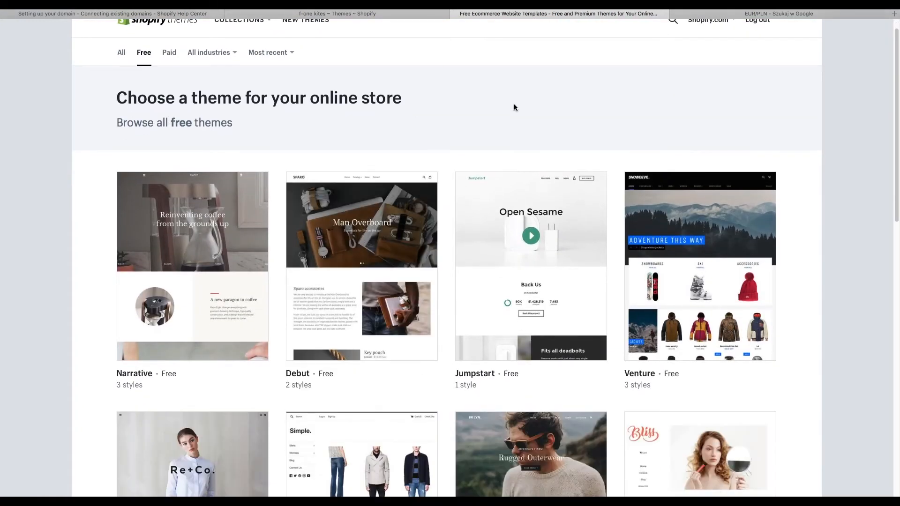
{"action": "scroll", "coordinate": [687, 160], "scroll_direction": "down", "scroll_amount": 5}
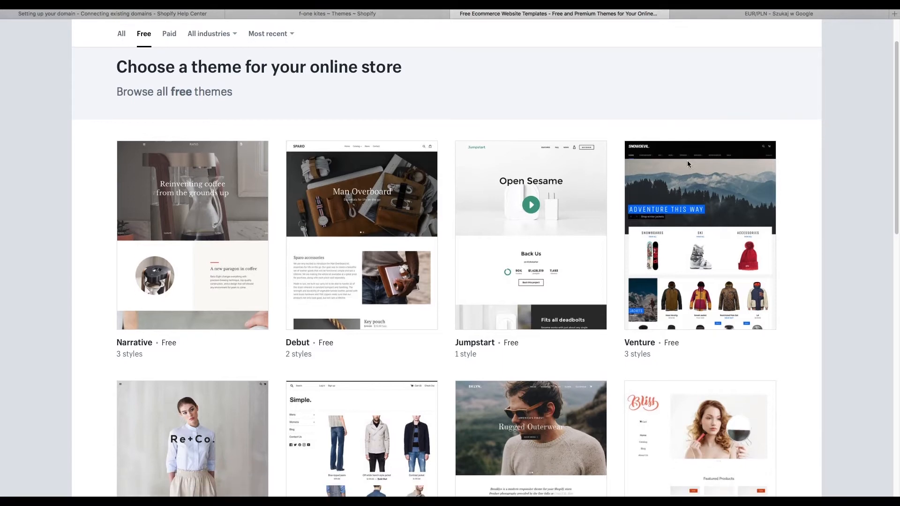
{"action": "scroll", "coordinate": [688, 164], "scroll_direction": "down", "scroll_amount": 5}
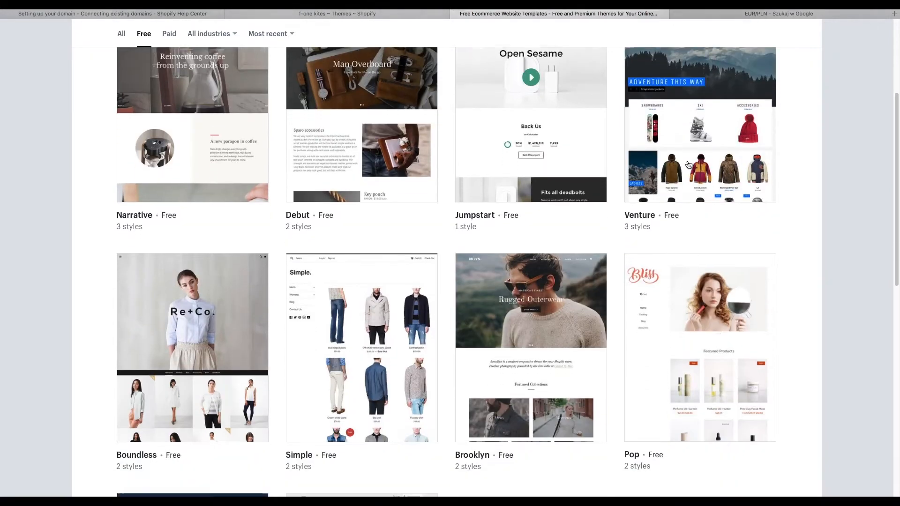
{"action": "scroll", "coordinate": [687, 163], "scroll_direction": "down", "scroll_amount": 1}
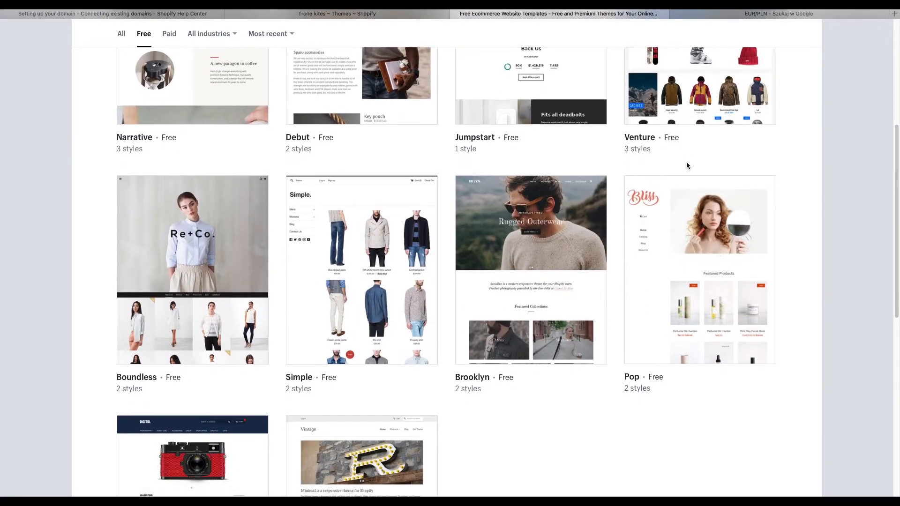
{"action": "scroll", "coordinate": [687, 166], "scroll_direction": "down", "scroll_amount": 7}
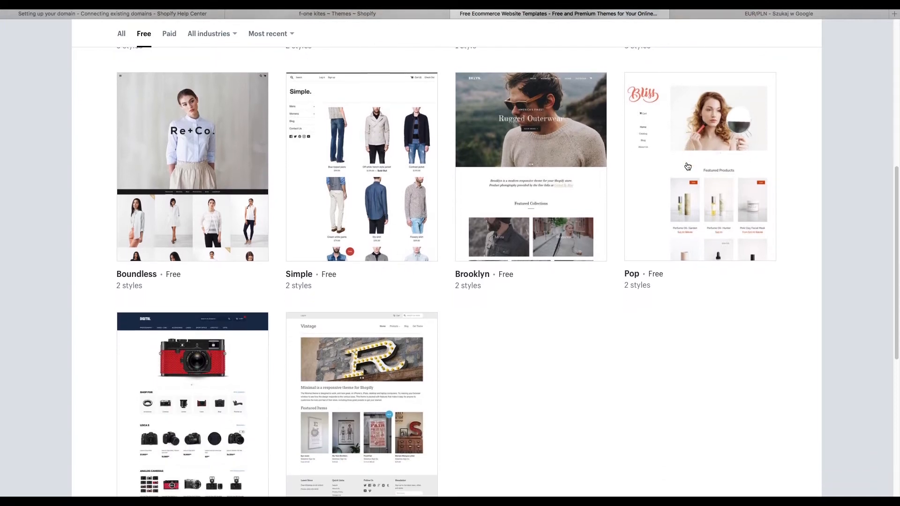
{"action": "scroll", "coordinate": [687, 166], "scroll_direction": "down", "scroll_amount": 1}
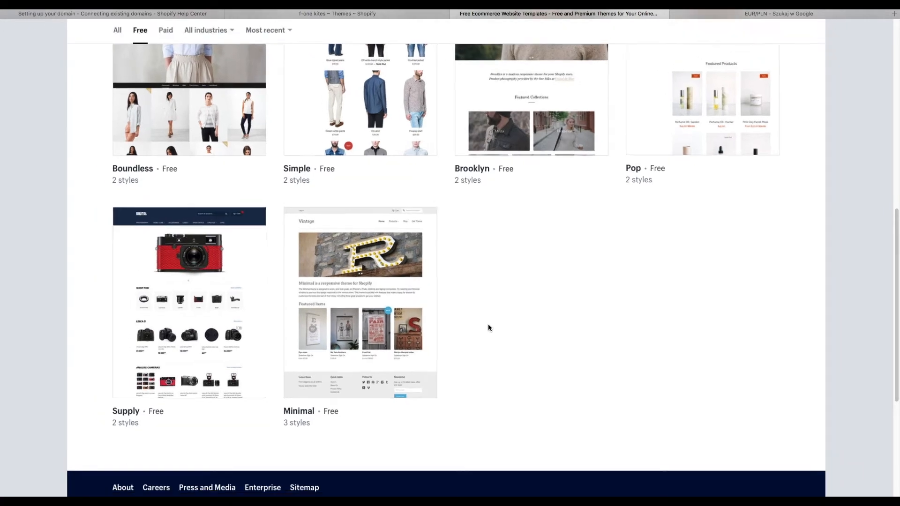
{"action": "scroll", "coordinate": [488, 325], "scroll_direction": "up", "scroll_amount": 1}
{"action": "scroll", "coordinate": [488, 325], "scroll_direction": "up", "scroll_amount": 17}
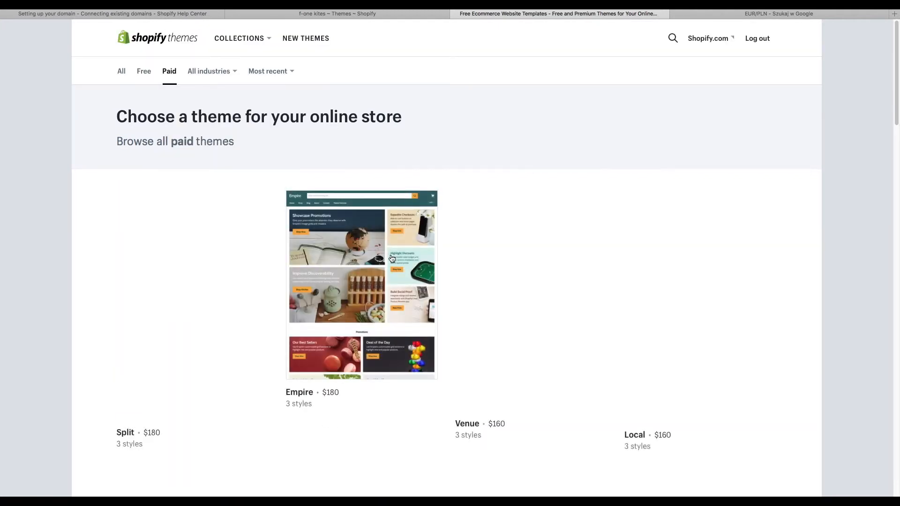
{"action": "scroll", "coordinate": [392, 259], "scroll_direction": "down", "scroll_amount": 4}
{"action": "scroll", "coordinate": [327, 208], "scroll_direction": "up", "scroll_amount": 4}
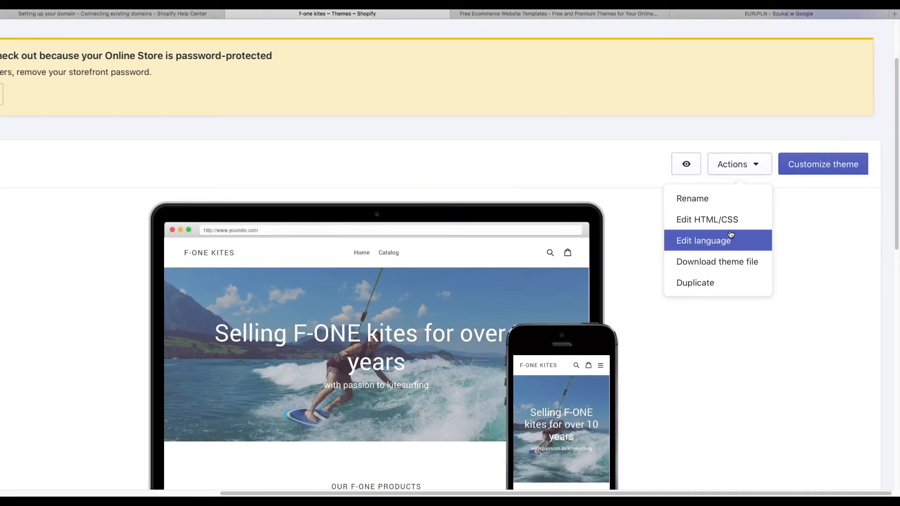
{"action": "left_click", "coordinate": [725, 169]}
- Customize Debut and change the banner heading to 'Selling F-ONE kites in Europe'
{"action": "scroll", "coordinate": [497, 201], "scroll_direction": "down", "scroll_amount": 5}
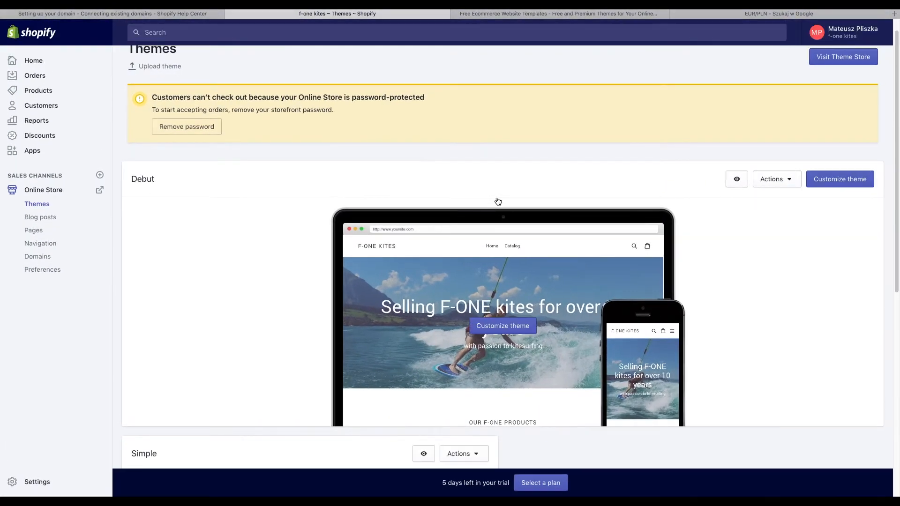
{"action": "left_click", "coordinate": [498, 202]}
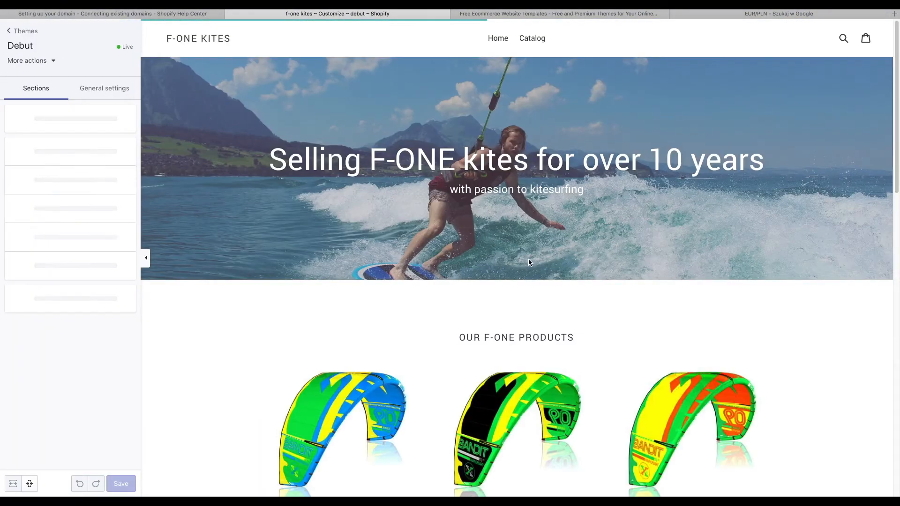
{"action": "scroll", "coordinate": [552, 273], "scroll_direction": "up", "scroll_amount": 1}
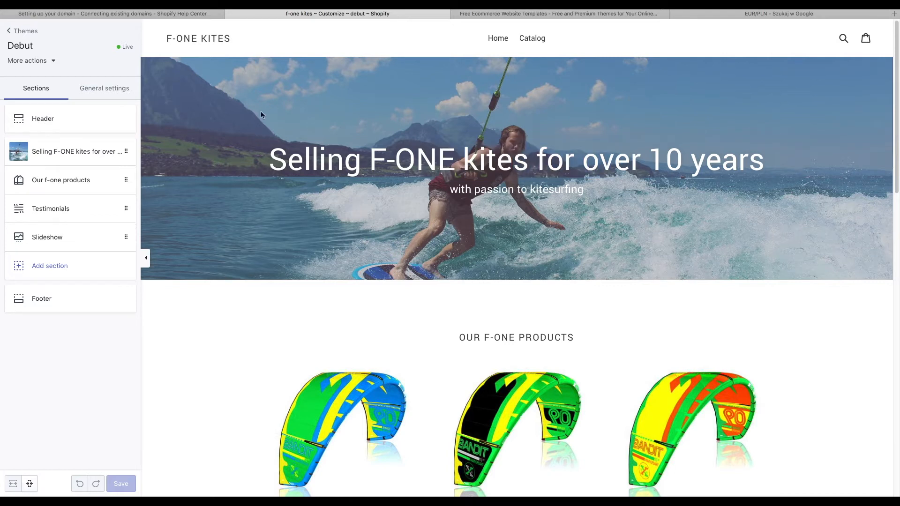
{"action": "left_click", "coordinate": [51, 153]}
{"action": "scroll", "coordinate": [125, 195], "scroll_direction": "down", "scroll_amount": 2}
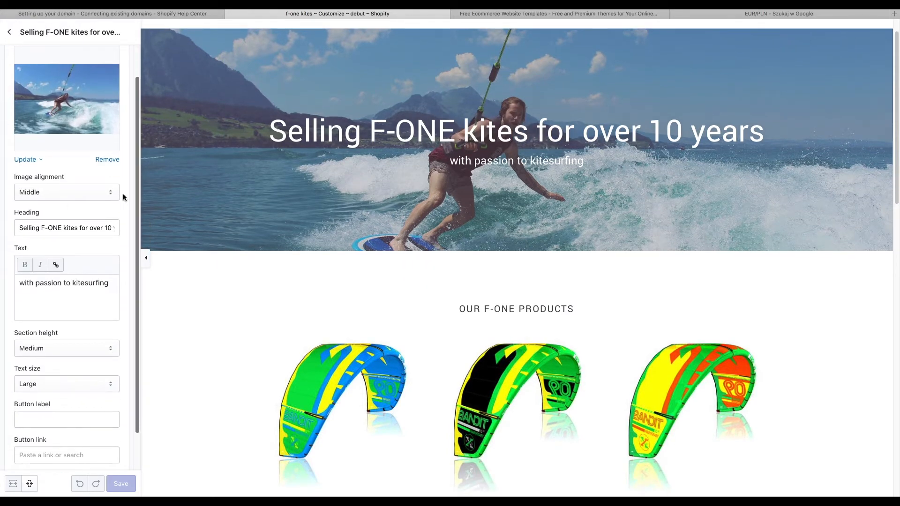
{"action": "key", "text": "super+a"}
{"action": "type", "text": "S"}
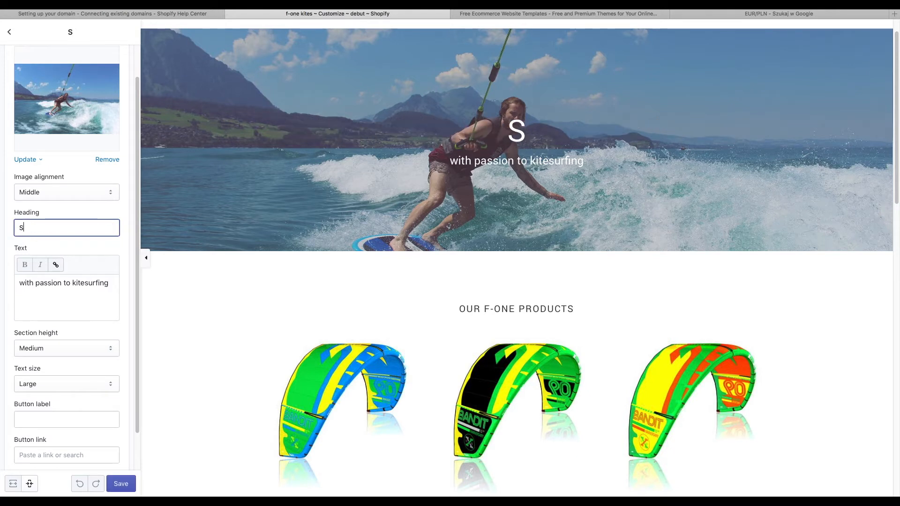
{"action": "type", "text": "elling F-ONE"}
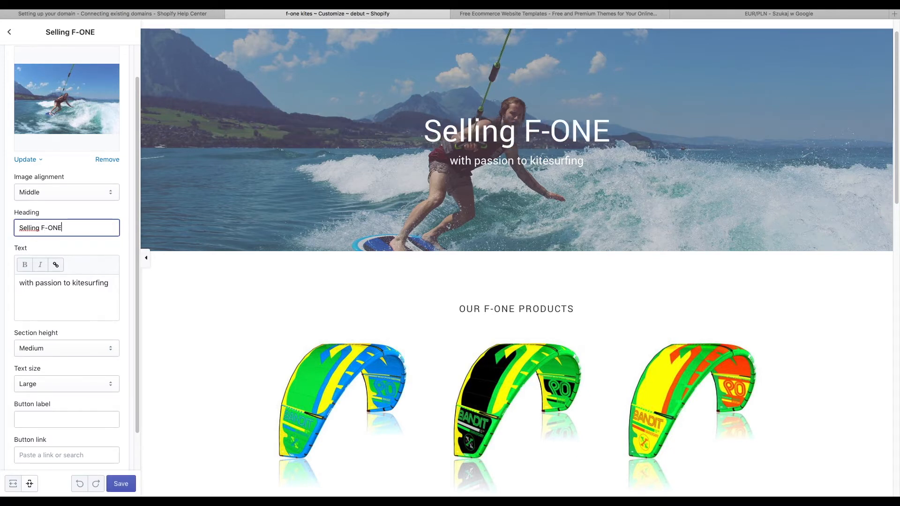
{"action": "type", "text": " kites in Europe"}
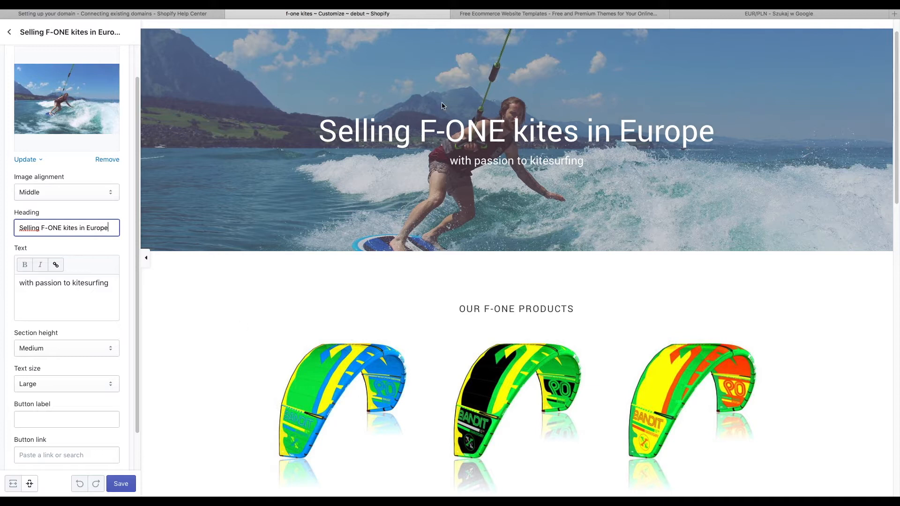
- Try Bottom alignment and Small height on the hero, restoring Middle and Medium
{"action": "scroll", "coordinate": [552, 280], "scroll_direction": "up", "scroll_amount": 1}
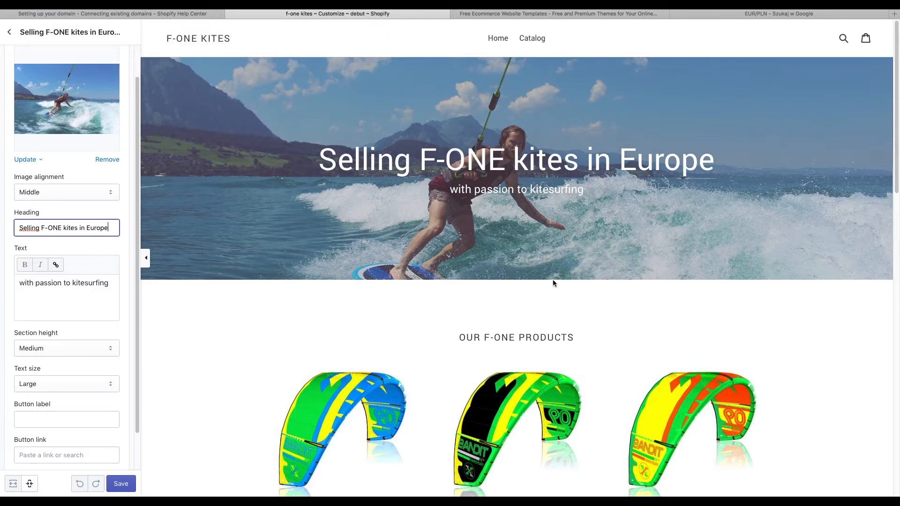
{"action": "scroll", "coordinate": [553, 279], "scroll_direction": "down", "scroll_amount": 3}
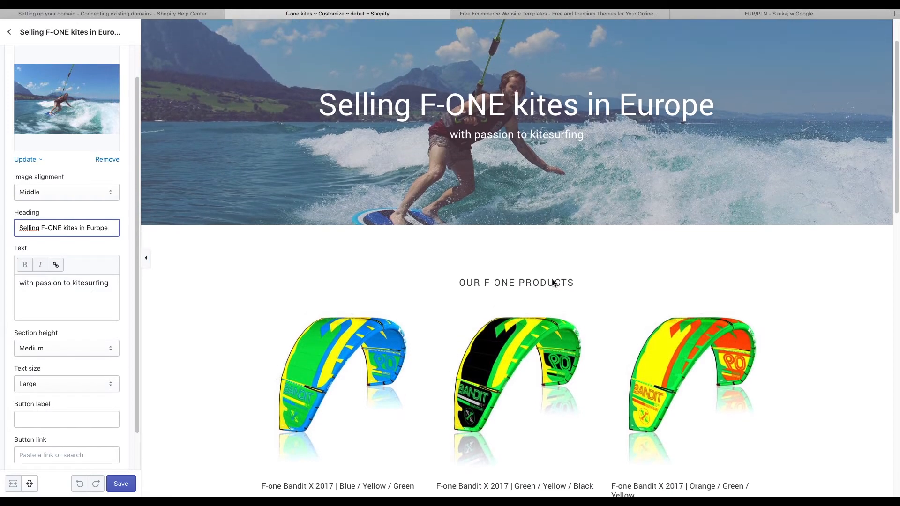
{"action": "scroll", "coordinate": [552, 279], "scroll_direction": "up", "scroll_amount": 3}
{"action": "left_click", "coordinate": [58, 195]}
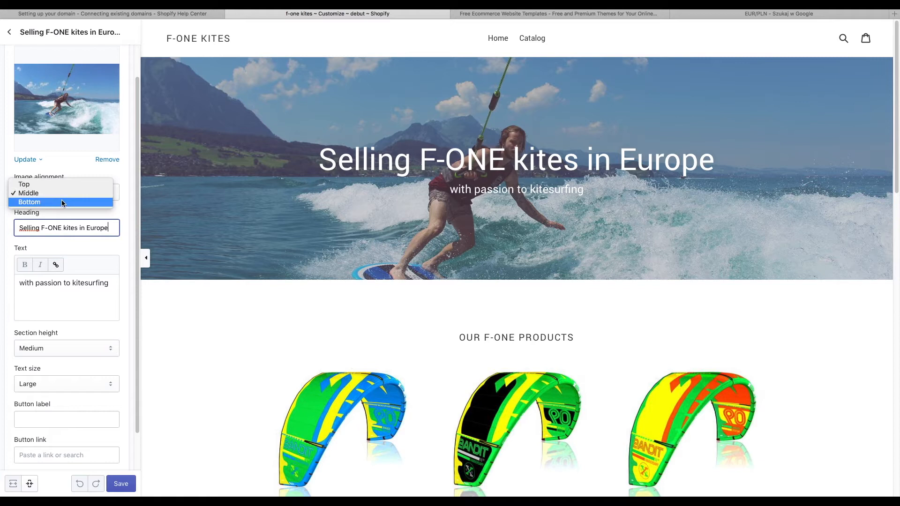
{"action": "left_click", "coordinate": [61, 201]}
{"action": "left_click", "coordinate": [43, 199]}
{"action": "left_click", "coordinate": [43, 183]}
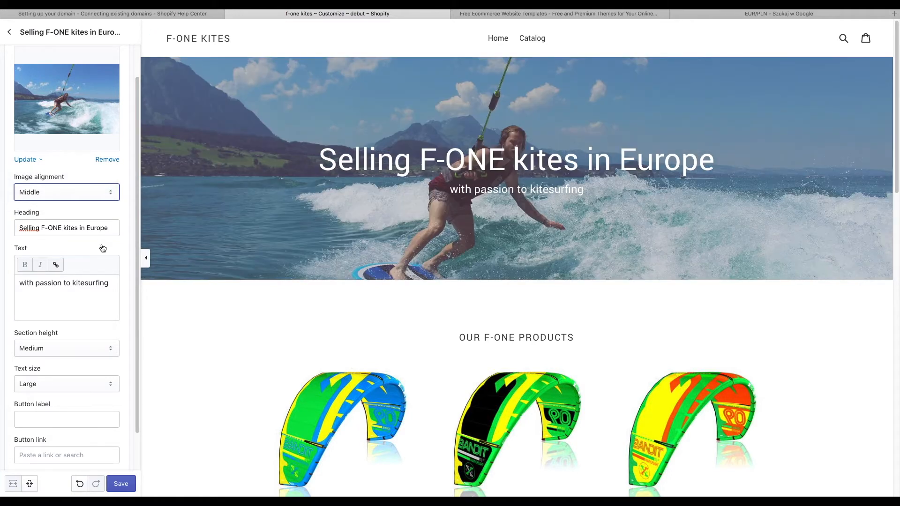
{"action": "scroll", "coordinate": [94, 243], "scroll_direction": "down", "scroll_amount": 2}
{"action": "left_click", "coordinate": [76, 310]}
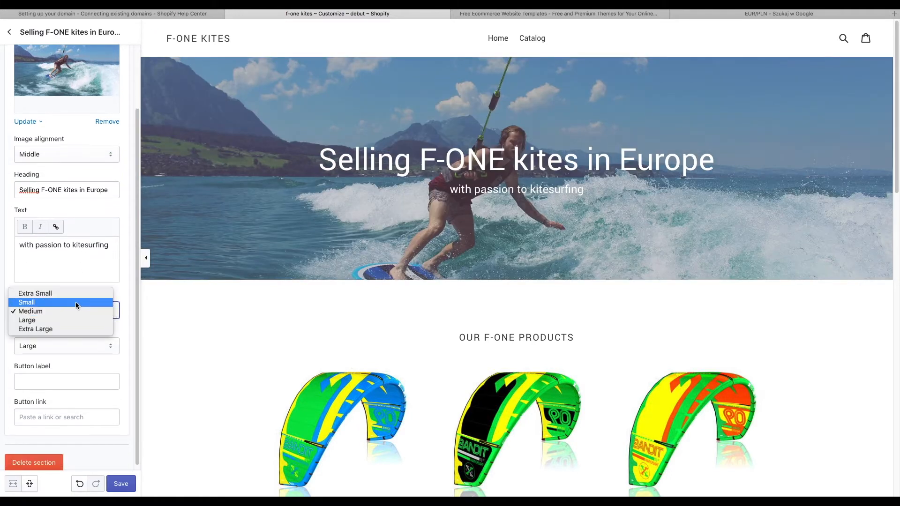
{"action": "left_click", "coordinate": [76, 302]}
{"action": "left_click", "coordinate": [77, 307]}
{"action": "left_click", "coordinate": [78, 318]}
- Check the hero's button label and image alt text, leaving both unchanged
{"action": "left_click", "coordinate": [88, 379]}
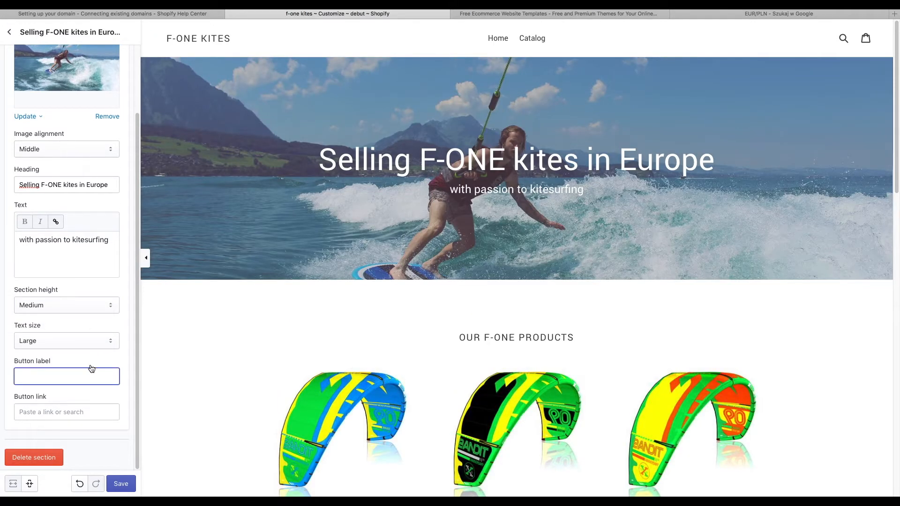
{"action": "scroll", "coordinate": [78, 287], "scroll_direction": "up", "scroll_amount": 3}
{"action": "left_click", "coordinate": [29, 198]}
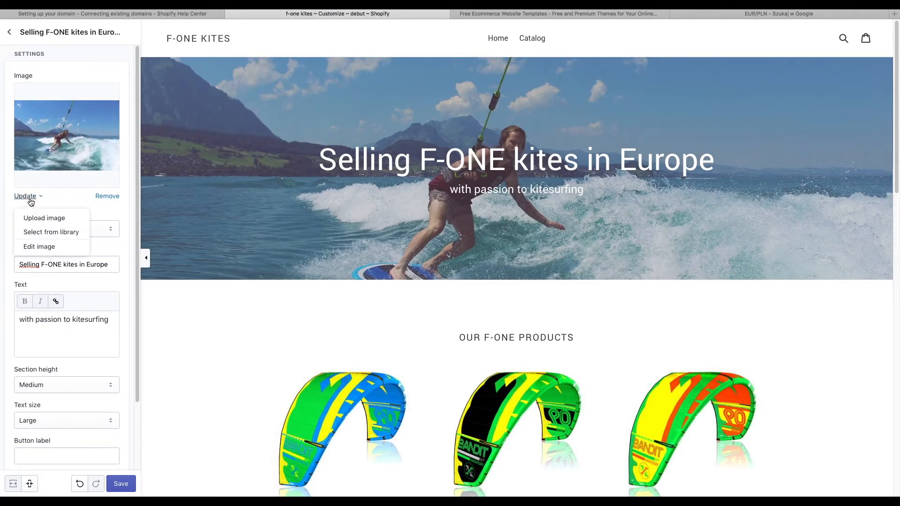
{"action": "left_click", "coordinate": [29, 197]}
{"action": "left_click", "coordinate": [30, 197]}
{"action": "left_click", "coordinate": [39, 246]}
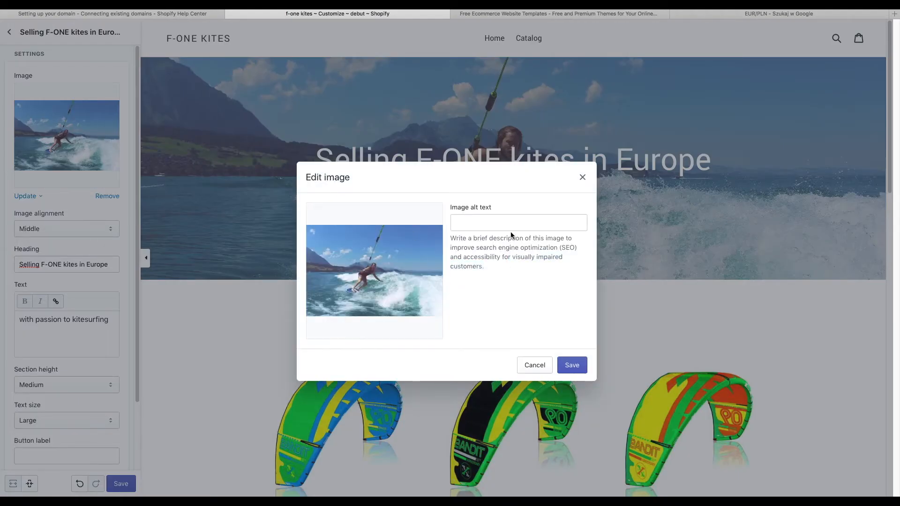
{"action": "left_click", "coordinate": [533, 365]}
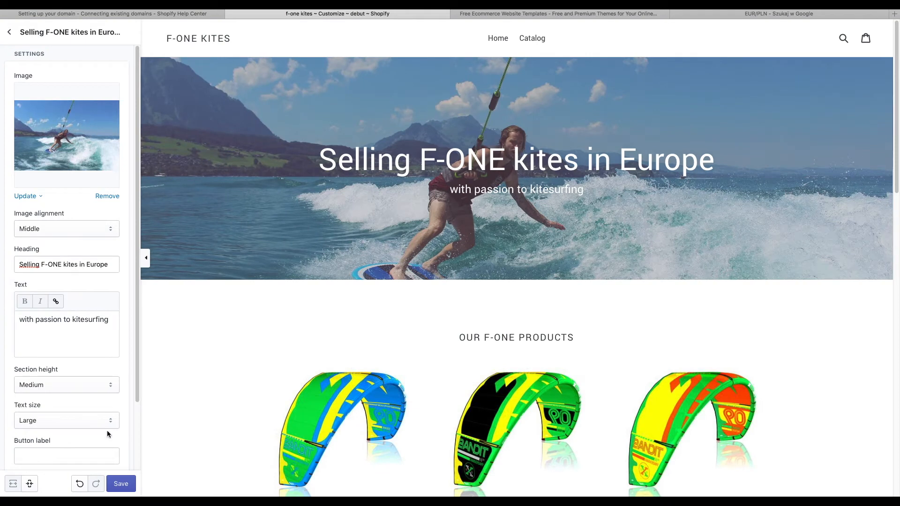
{"action": "scroll", "coordinate": [110, 310], "scroll_direction": "down", "scroll_amount": 3}
{"action": "left_click", "coordinate": [9, 33]}
- In Our f-one products, try 2 and 4 per row, keep 3, and leave vendors hidden
{"action": "left_click", "coordinate": [91, 183]}
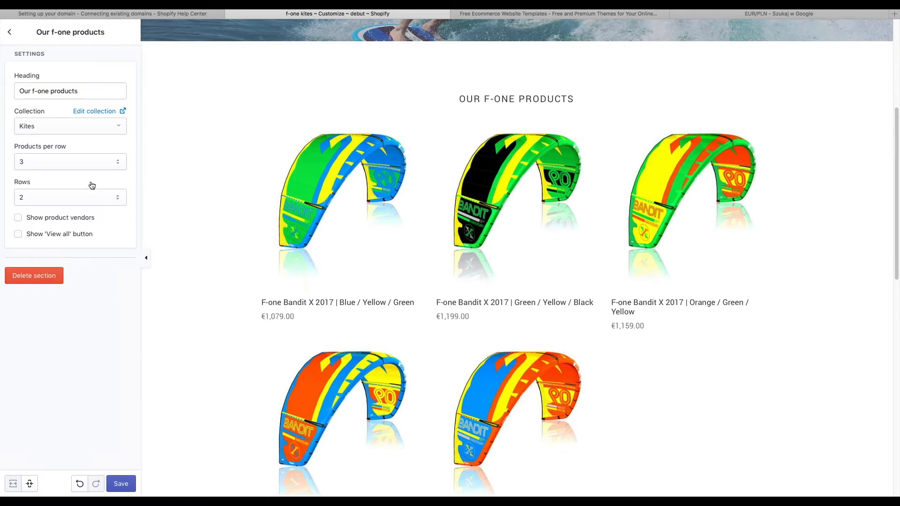
{"action": "left_click", "coordinate": [83, 162]}
{"action": "left_click", "coordinate": [83, 154]}
{"action": "left_click", "coordinate": [63, 162]}
{"action": "left_click", "coordinate": [57, 183]}
{"action": "left_click", "coordinate": [61, 164]}
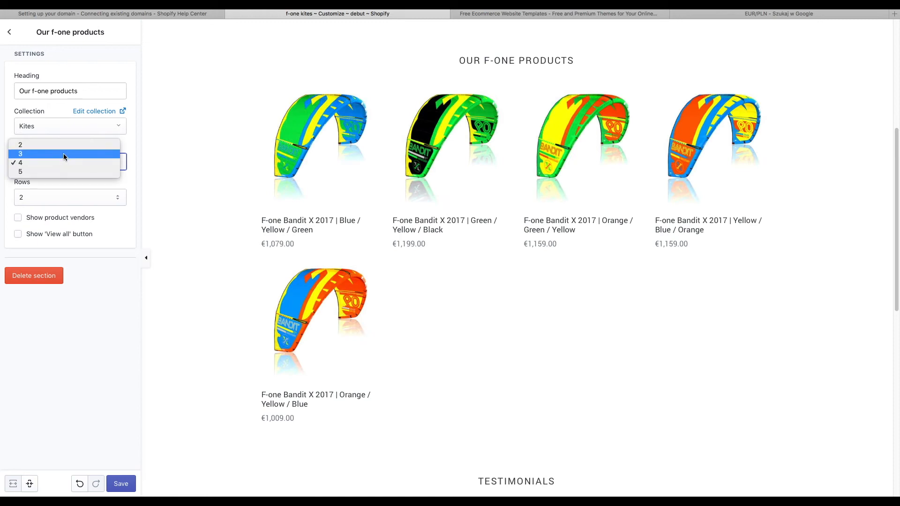
{"action": "left_click", "coordinate": [63, 154]}
{"action": "left_click", "coordinate": [70, 218]}
{"action": "left_click", "coordinate": [70, 218]}
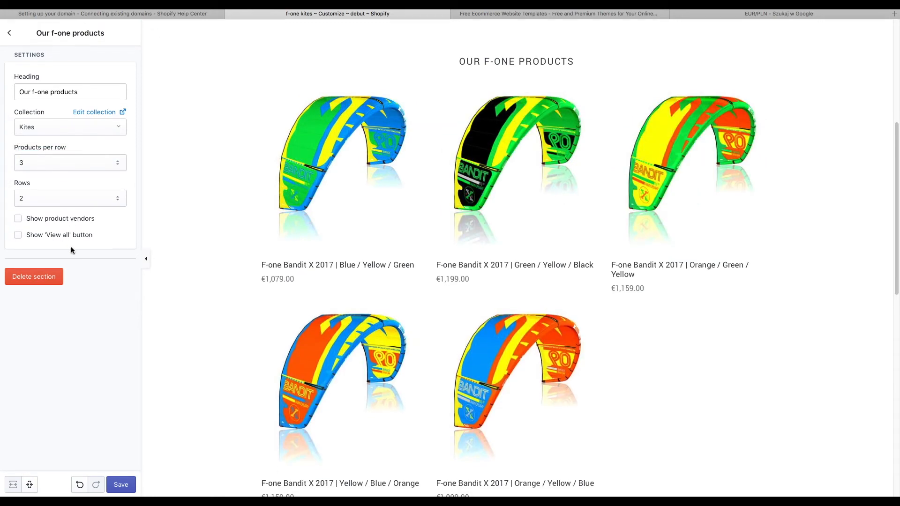
- Look over Footer and General settings, then preview the Catalog page filtered by kites
{"action": "left_click", "coordinate": [9, 32]}
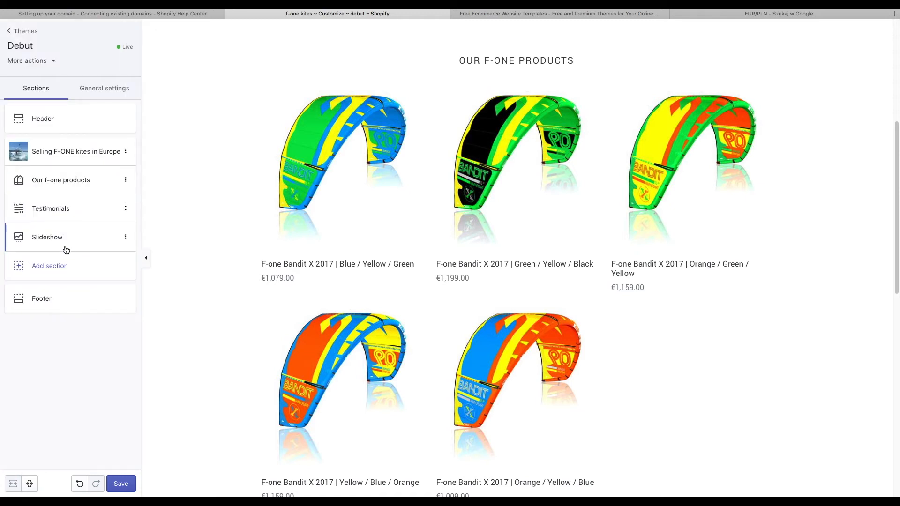
{"action": "scroll", "coordinate": [200, 217], "scroll_direction": "down", "scroll_amount": 12}
{"action": "scroll", "coordinate": [200, 217], "scroll_direction": "up", "scroll_amount": 15}
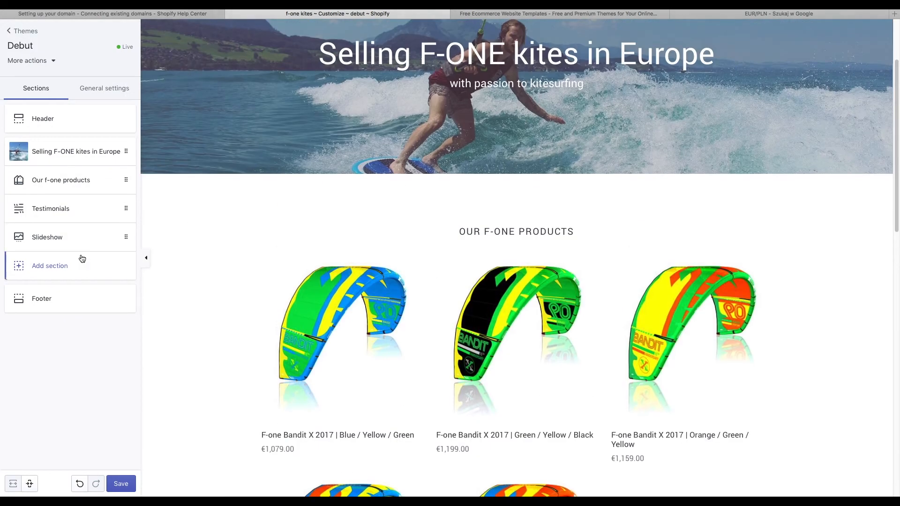
{"action": "scroll", "coordinate": [229, 305], "scroll_direction": "down", "scroll_amount": 9}
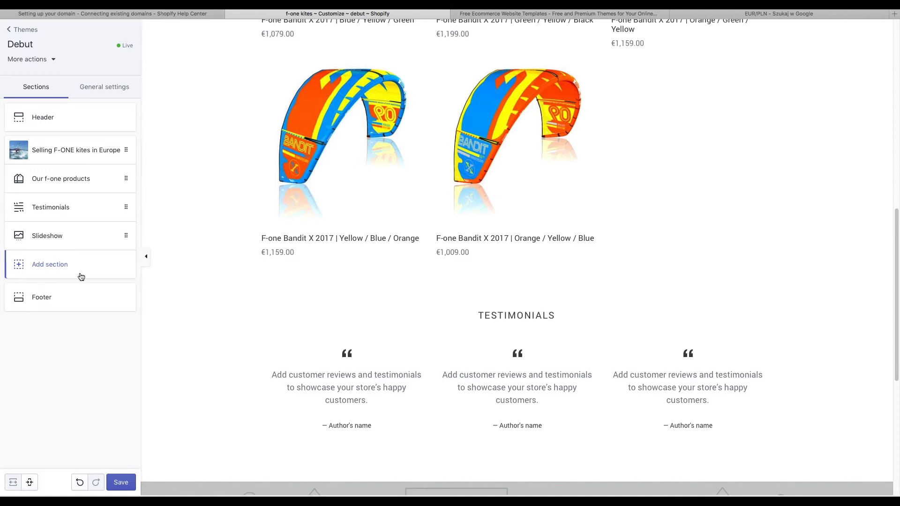
{"action": "left_click", "coordinate": [102, 307]}
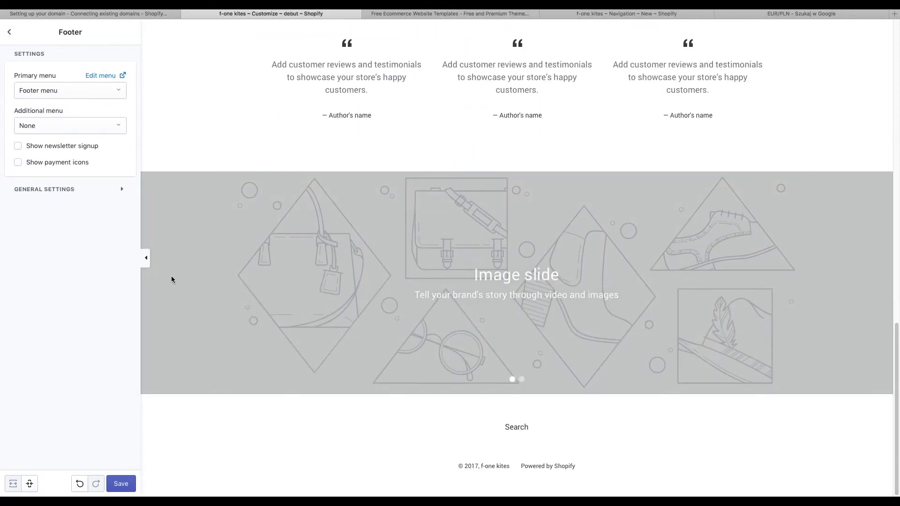
{"action": "left_click", "coordinate": [12, 32]}
{"action": "left_click", "coordinate": [99, 90]}
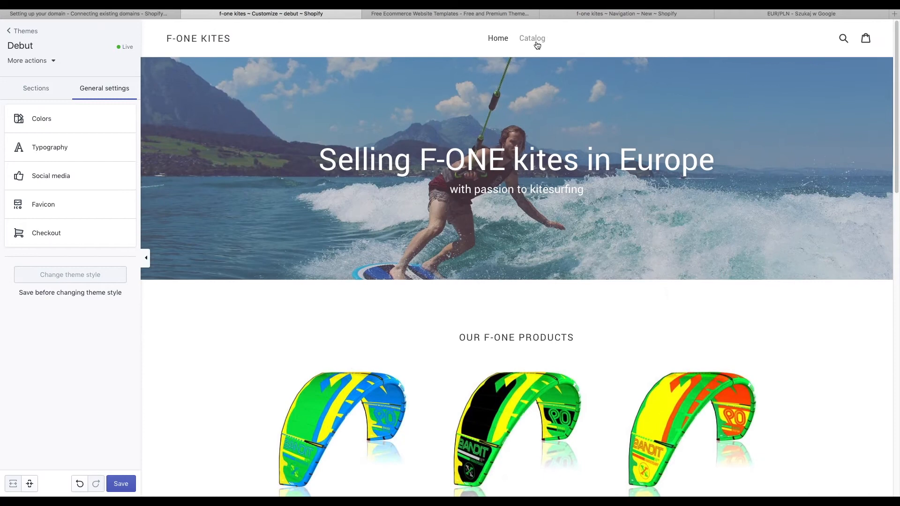
{"action": "left_click", "coordinate": [532, 40]}
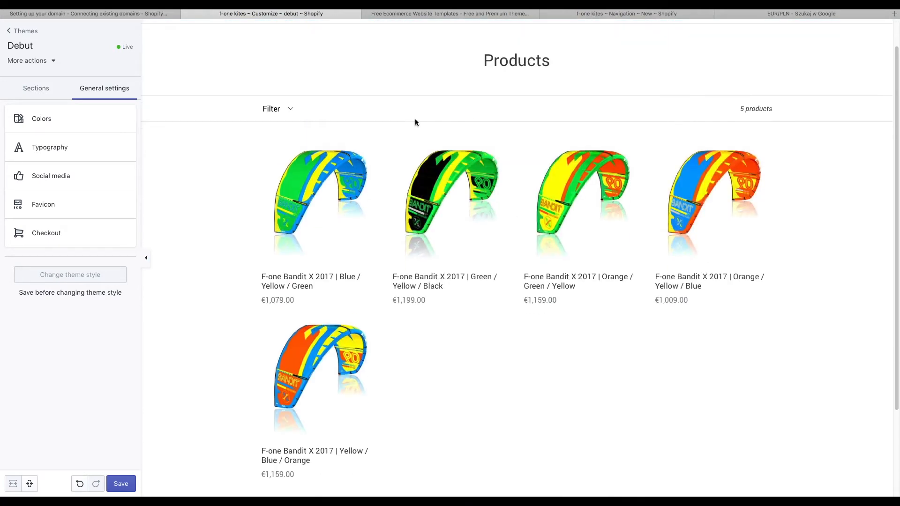
{"action": "left_click", "coordinate": [266, 125]}
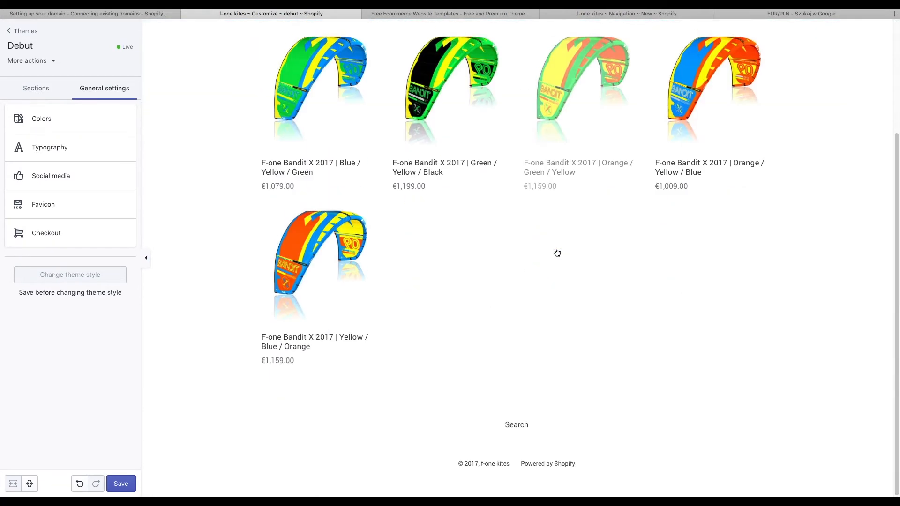
- Change the theme background colour to yellow-green and preview the catalog page
{"action": "left_click", "coordinate": [41, 118]}
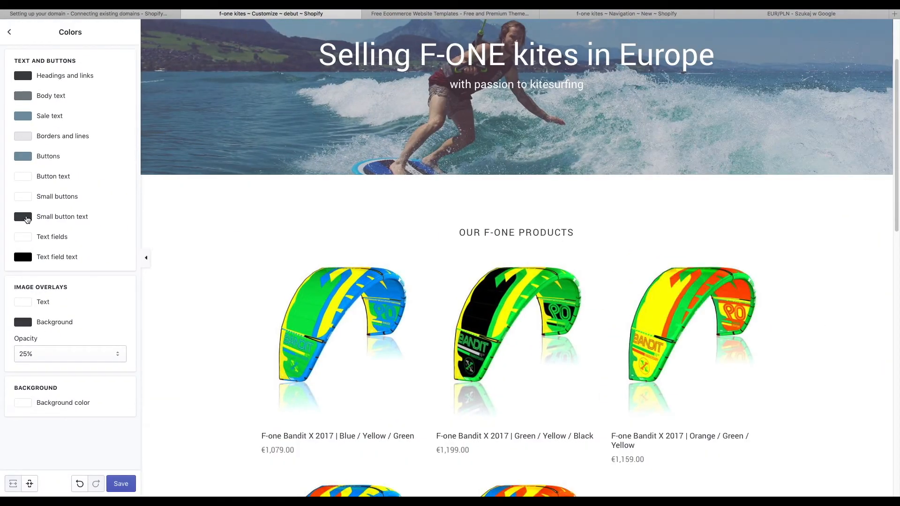
{"action": "left_click", "coordinate": [23, 402]}
{"action": "left_click_drag", "start_coordinate": [104, 308], "coordinate": [104, 317]}
{"action": "left_click", "coordinate": [54, 407]}
{"action": "left_click", "coordinate": [55, 407]}
{"action": "left_click", "coordinate": [86, 318]}
{"action": "left_click", "coordinate": [154, 357]}
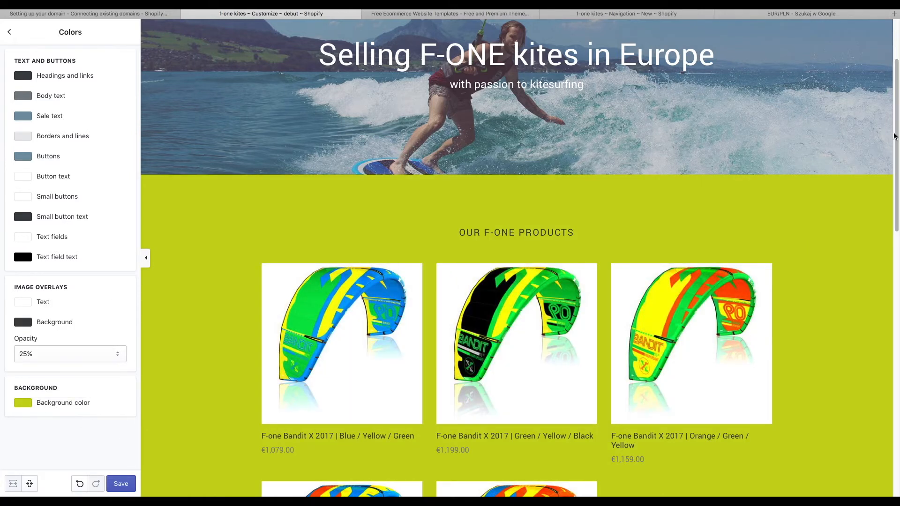
{"action": "left_click_drag", "start_coordinate": [896, 144], "coordinate": [897, 389]}
{"action": "scroll", "coordinate": [689, 345], "scroll_direction": "down", "scroll_amount": 1}
{"action": "scroll", "coordinate": [689, 346], "scroll_direction": "up", "scroll_amount": 15}
{"action": "left_click", "coordinate": [537, 40]}
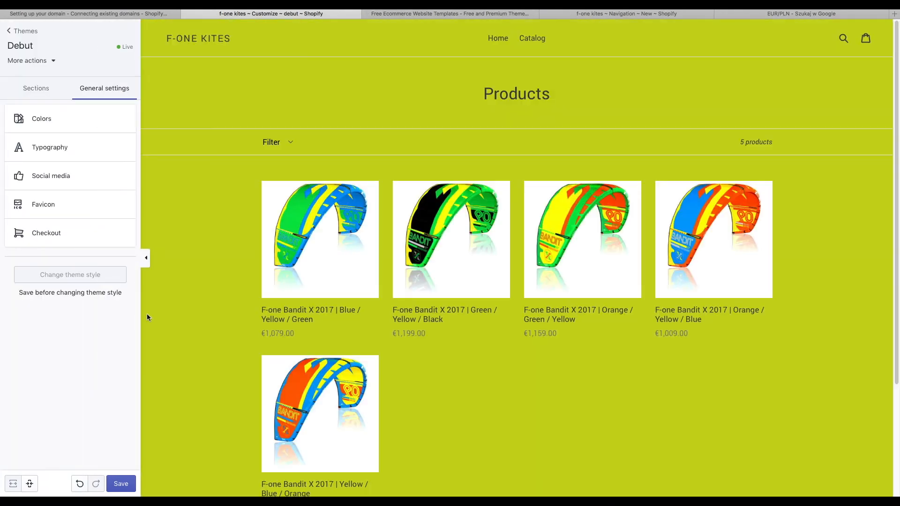
- Try Droid Serif Bold for headings, then revert the heading font to Roboto
{"action": "left_click", "coordinate": [70, 146]}
{"action": "left_click", "coordinate": [71, 91]}
{"action": "left_click", "coordinate": [82, 266]}
{"action": "left_click", "coordinate": [67, 87]}
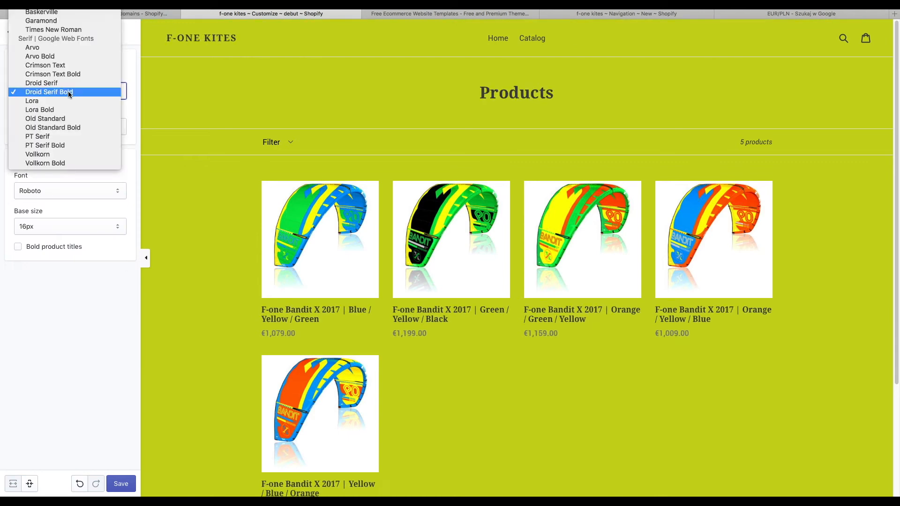
{"action": "left_click", "coordinate": [69, 184]}
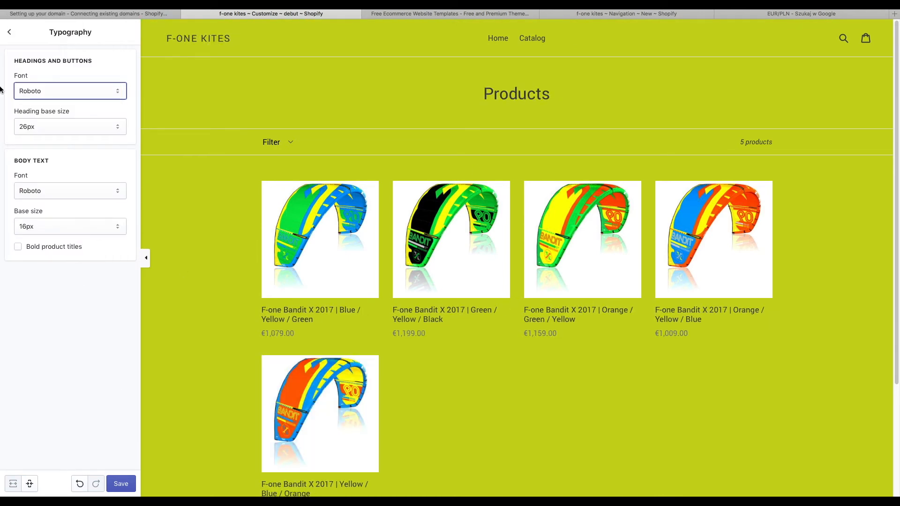
{"action": "left_click", "coordinate": [9, 33]}
{"action": "left_click", "coordinate": [49, 90]}
- Preview the cart and home pages, then reset the background colour to white (#ffffff)
{"action": "left_click", "coordinate": [866, 39]}
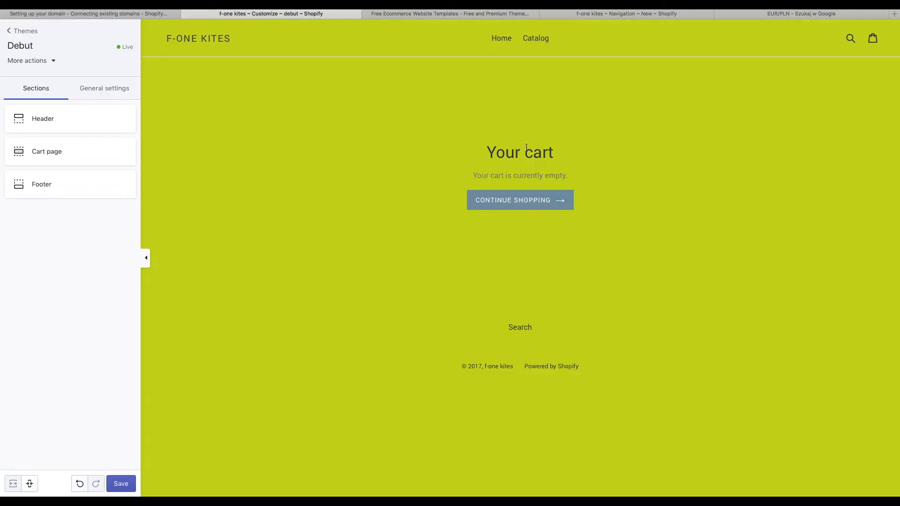
{"action": "left_click", "coordinate": [213, 50]}
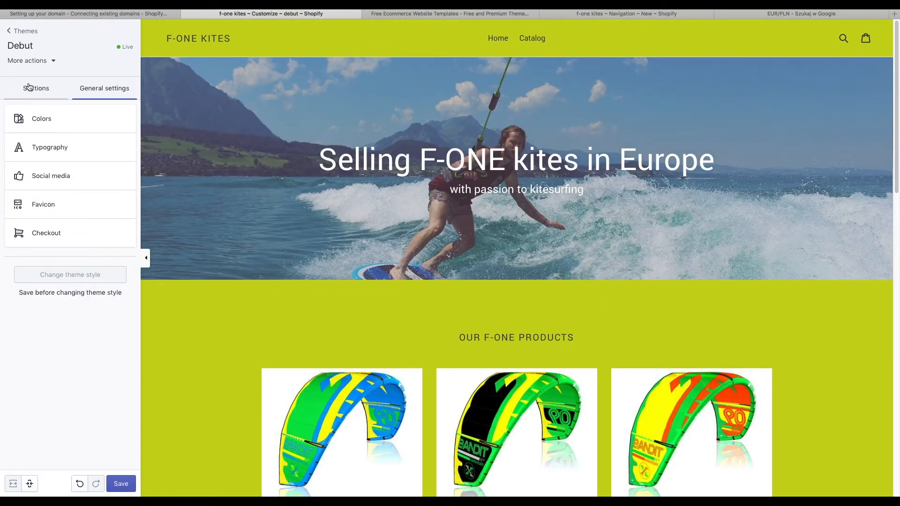
{"action": "left_click", "coordinate": [47, 119]}
{"action": "left_click", "coordinate": [23, 402]}
{"action": "left_click", "coordinate": [19, 307]}
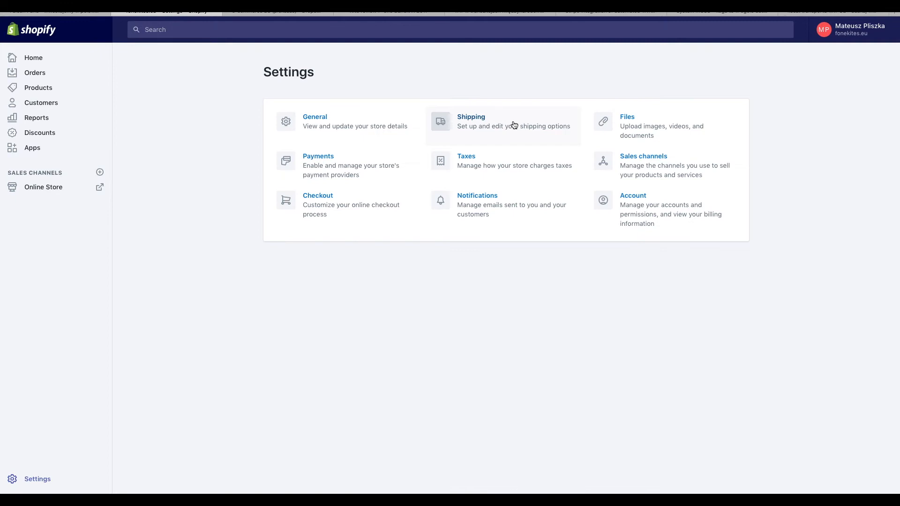
- Open the store's shipping settings and look through the shipping zones
{"action": "scroll", "coordinate": [514, 125], "scroll_direction": "up", "scroll_amount": 5}
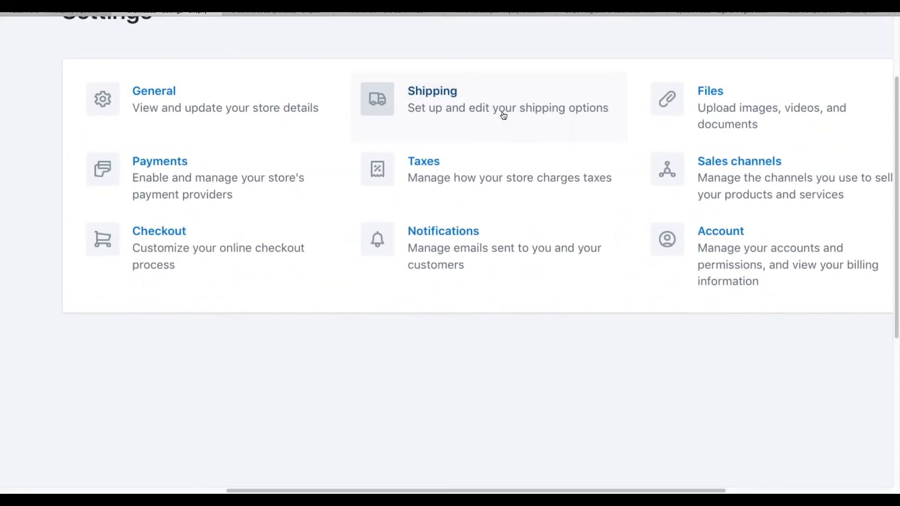
{"action": "left_click", "coordinate": [466, 122]}
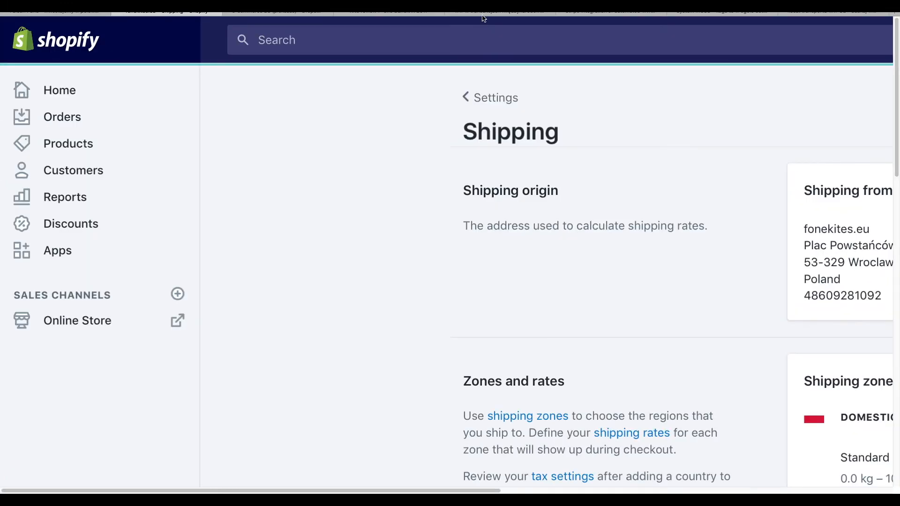
{"action": "scroll", "coordinate": [485, 204], "scroll_direction": "down", "scroll_amount": 5}
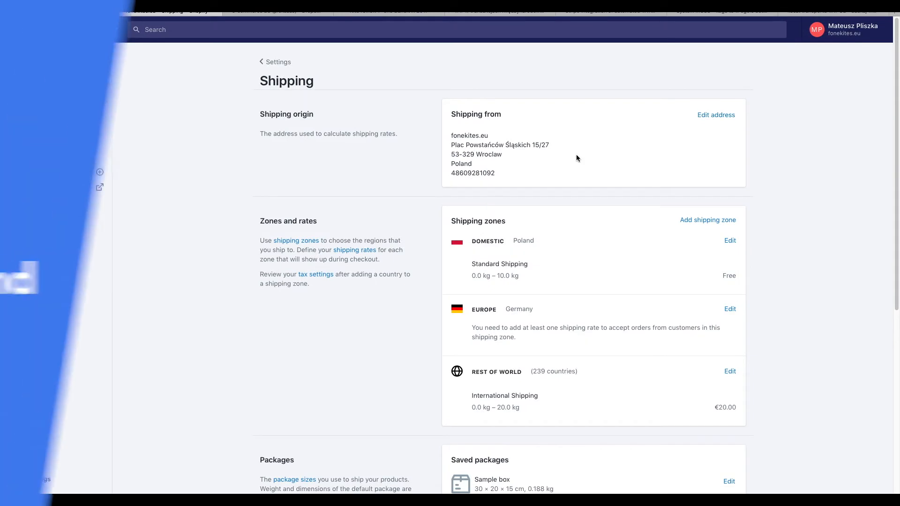
{"action": "scroll", "coordinate": [608, 188], "scroll_direction": "down", "scroll_amount": 1}
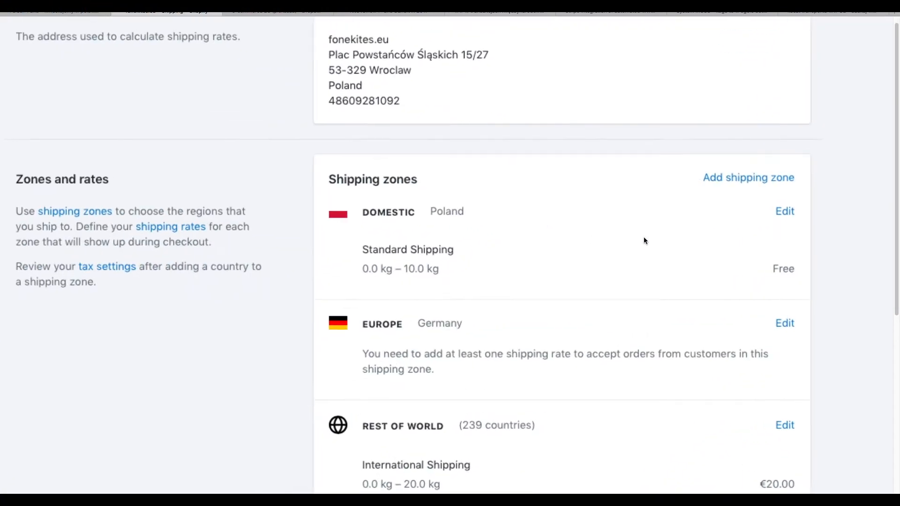
{"action": "scroll", "coordinate": [644, 240], "scroll_direction": "right", "scroll_amount": 2}
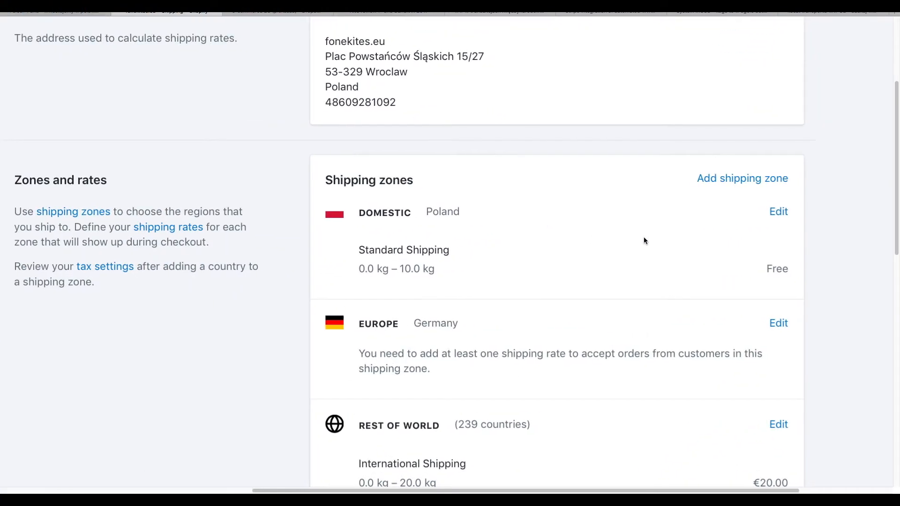
- Review the Domestic shipping zone, then return to the shipping zones overview
{"action": "left_click", "coordinate": [770, 213]}
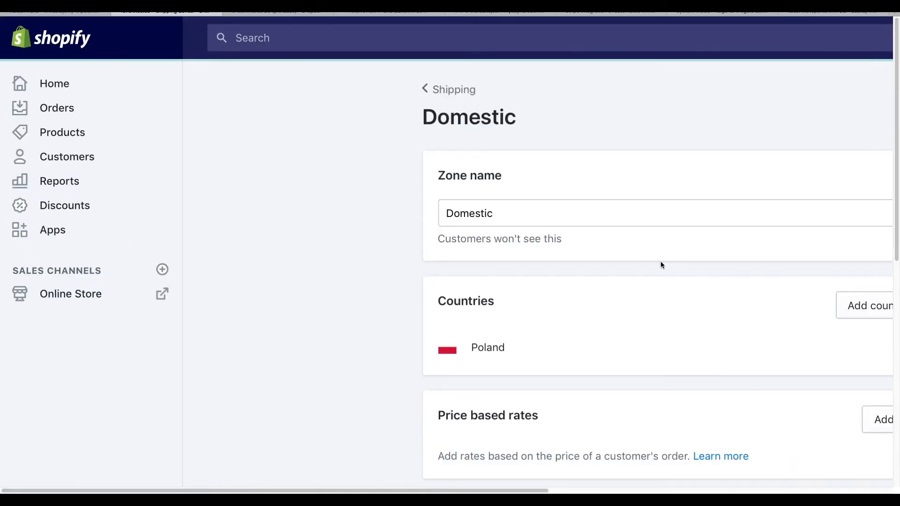
{"action": "scroll", "coordinate": [661, 262], "scroll_direction": "right", "scroll_amount": 2}
{"action": "scroll", "coordinate": [660, 262], "scroll_direction": "down", "scroll_amount": 4}
{"action": "scroll", "coordinate": [661, 262], "scroll_direction": "down", "scroll_amount": 5}
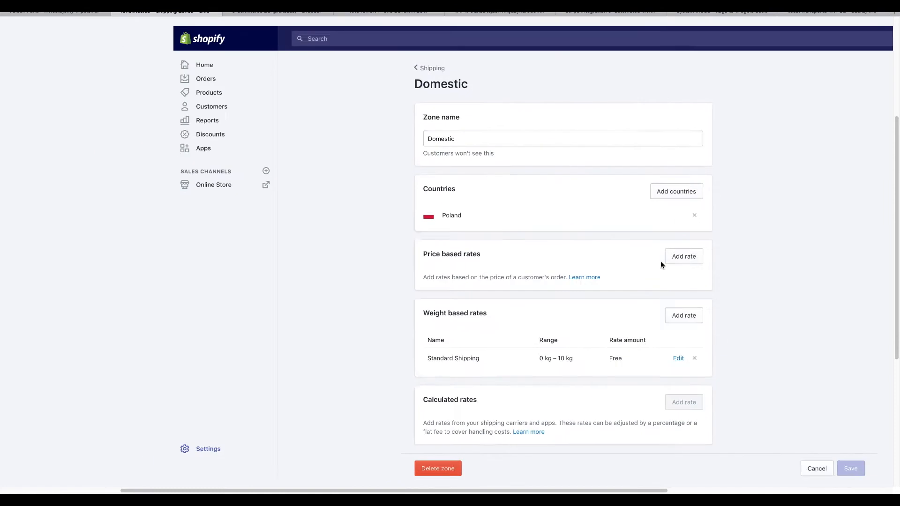
{"action": "scroll", "coordinate": [661, 266], "scroll_direction": "down", "scroll_amount": 1}
{"action": "left_click_drag", "start_coordinate": [470, 344], "coordinate": [473, 360]}
{"action": "left_click", "coordinate": [479, 361]}
{"action": "scroll", "coordinate": [479, 361], "scroll_direction": "up", "scroll_amount": 4}
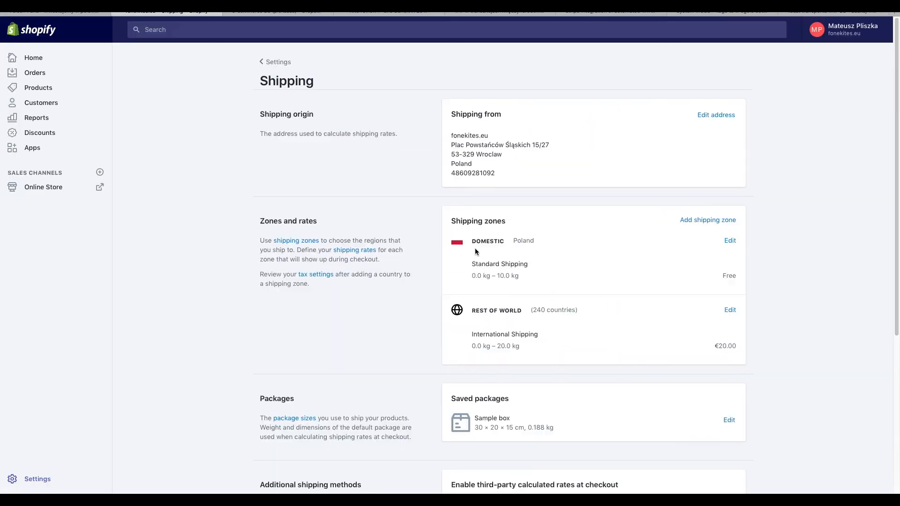
{"action": "scroll", "coordinate": [628, 280], "scroll_direction": "up", "scroll_amount": 4}
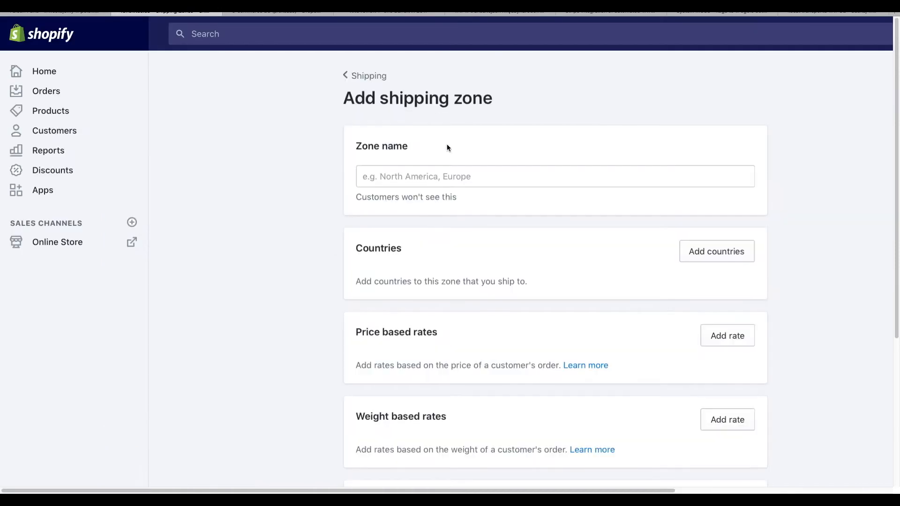
- Create a shipping zone named 'Europe' and add Germany to it
{"action": "left_click", "coordinate": [578, 182]}
{"action": "type", "text": "Europe"}
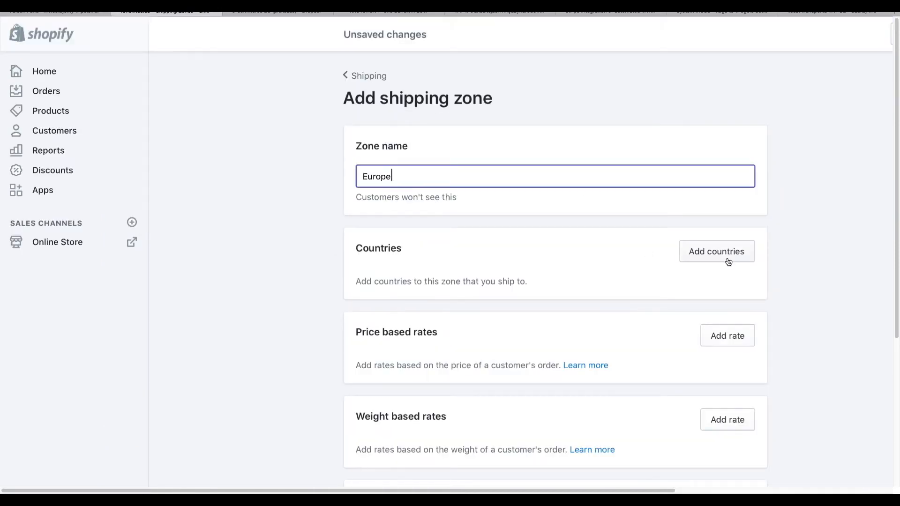
{"action": "left_click", "coordinate": [717, 257]}
{"action": "left_click", "coordinate": [527, 113]}
{"action": "type", "text": "Germa"}
{"action": "left_click", "coordinate": [426, 161]}
{"action": "scroll", "coordinate": [673, 315], "scroll_direction": "down", "scroll_amount": 4}
{"action": "left_click", "coordinate": [573, 439]}
{"action": "scroll", "coordinate": [547, 287], "scroll_direction": "up", "scroll_amount": 3}
{"action": "scroll", "coordinate": [548, 287], "scroll_direction": "up", "scroll_amount": 2}
{"action": "scroll", "coordinate": [556, 328], "scroll_direction": "up", "scroll_amount": 2}
- Add a 'Standard shipping' weight-based rate of €15.00 for orders up to 10 kg
{"action": "left_click", "coordinate": [556, 330]}
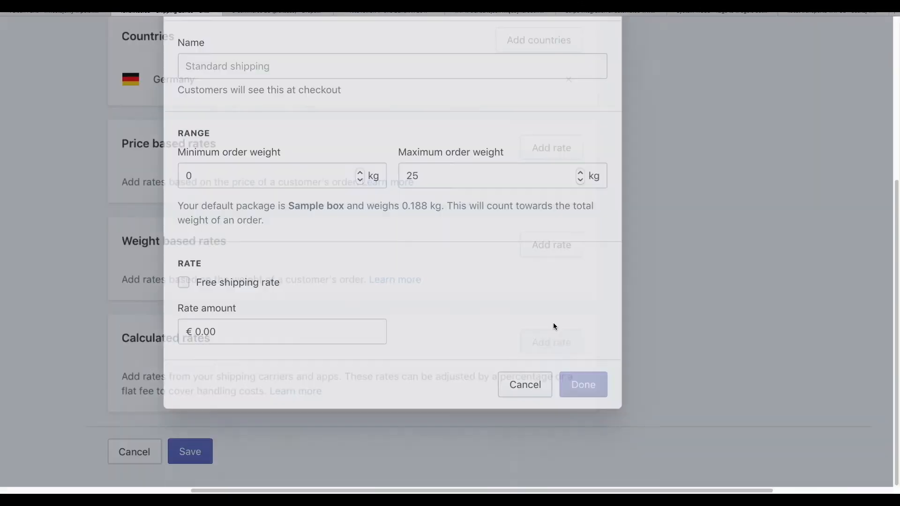
{"action": "scroll", "coordinate": [476, 286], "scroll_direction": "down", "scroll_amount": 2}
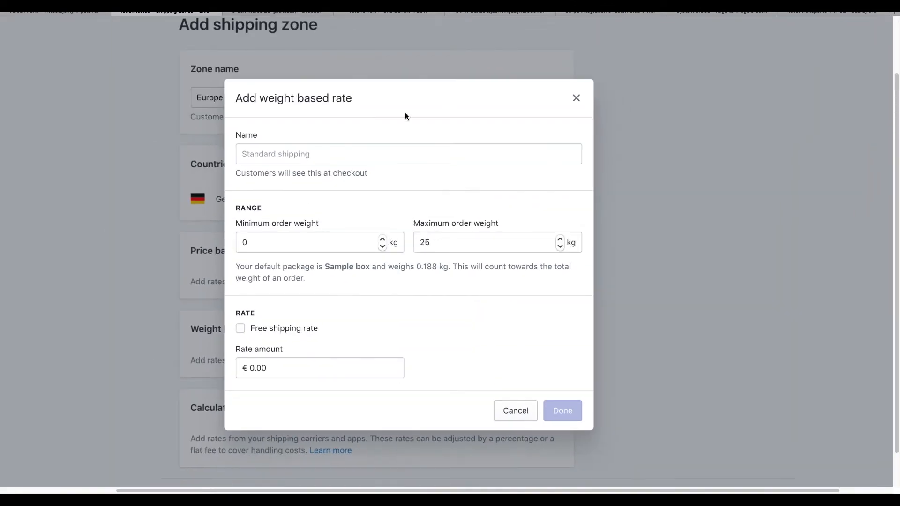
{"action": "left_click", "coordinate": [333, 159]}
{"action": "type", "text": "Standard shipping"}
{"action": "key", "text": "BackSpace"}
{"action": "key", "text": "BackSpace"}
{"action": "key", "text": "BackSpace"}
{"action": "key", "text": "BackSpace"}
{"action": "key", "text": "BackSpace"}
{"action": "key", "text": "BackSpace"}
{"action": "key", "text": "BackSpace"}
{"action": "key", "text": "BackSpace"}
{"action": "key", "text": "BackSpace"}
{"action": "key", "text": "BackSpace"}
{"action": "key", "text": "BackSpace"}
{"action": "key", "text": "BackSpace"}
{"action": "key", "text": "BackSpace"}
{"action": "key", "text": "BackSpace"}
{"action": "key", "text": "BackSpace"}
{"action": "key", "text": "BackSpace"}
{"action": "key", "text": "BackSpace"}
{"action": "left_click", "coordinate": [398, 179]}
{"action": "double_click", "coordinate": [478, 243]}
{"action": "type", "text": "10"}
{"action": "double_click", "coordinate": [263, 380]}
{"action": "type", "text": "15"}
{"action": "left_click", "coordinate": [490, 393]}
{"action": "left_click", "coordinate": [321, 170]}
{"action": "type", "text": "Standard ship"}
{"action": "type", "text": "ping"}
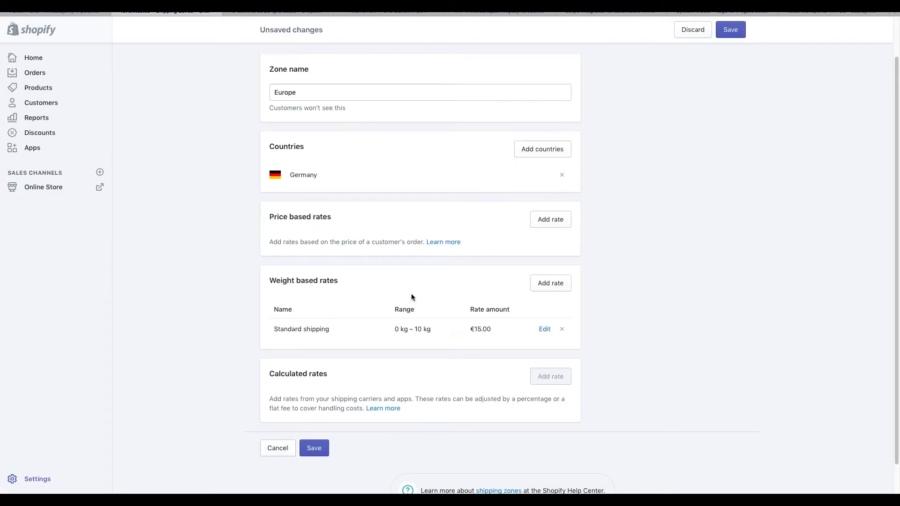
- Save the new Europe shipping zone
{"action": "scroll", "coordinate": [412, 293], "scroll_direction": "up", "scroll_amount": 1}
{"action": "scroll", "coordinate": [411, 293], "scroll_direction": "down", "scroll_amount": 1}
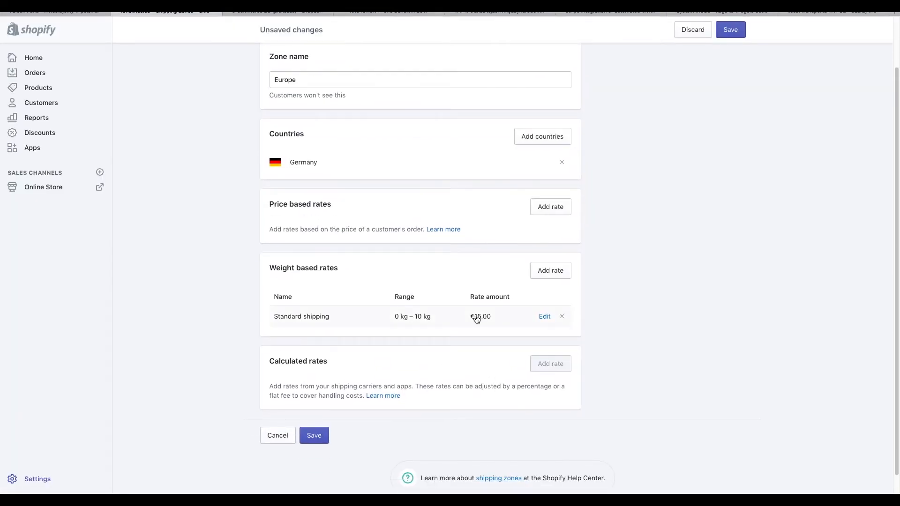
{"action": "left_click", "coordinate": [321, 435]}
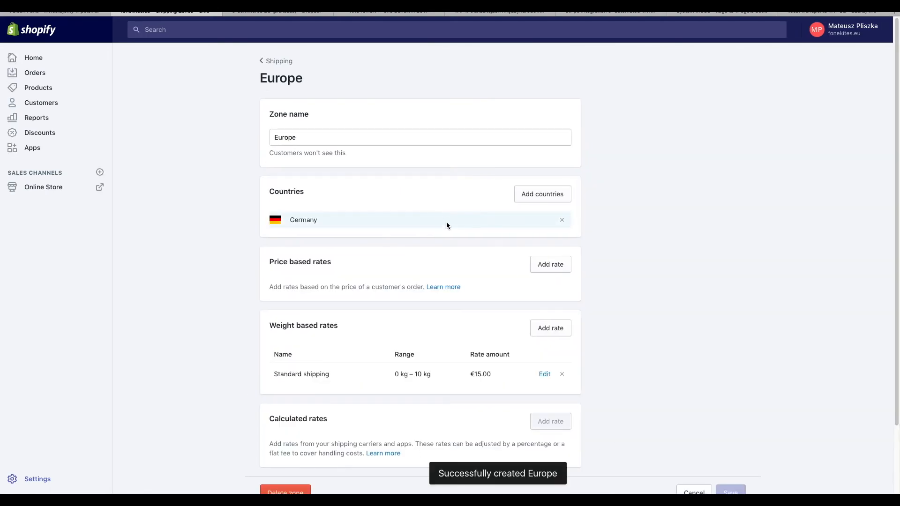
{"action": "scroll", "coordinate": [311, 285], "scroll_direction": "down", "scroll_amount": 2}
{"action": "scroll", "coordinate": [312, 285], "scroll_direction": "up", "scroll_amount": 2}
- Go from the Settings overview to the store's tax settings
{"action": "left_click", "coordinate": [42, 478]}
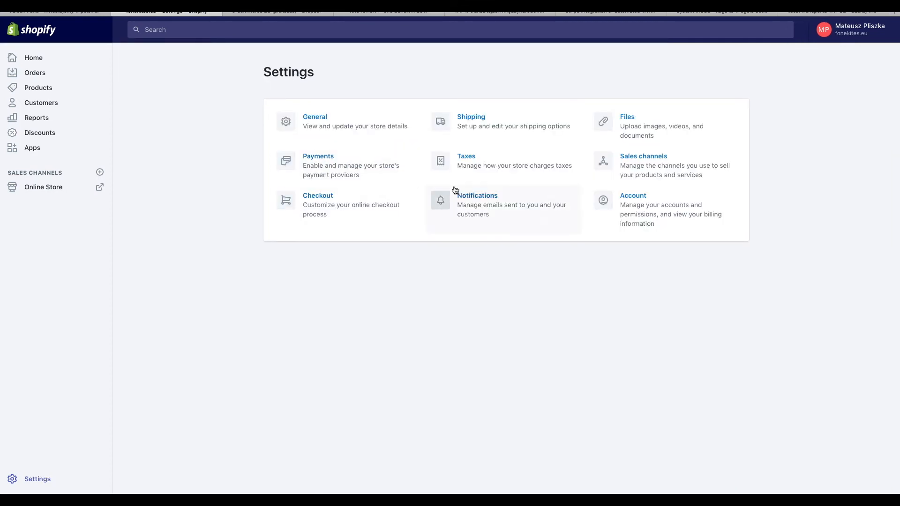
{"action": "scroll", "coordinate": [492, 177], "scroll_direction": "up", "scroll_amount": 3}
{"action": "left_click", "coordinate": [525, 161]}
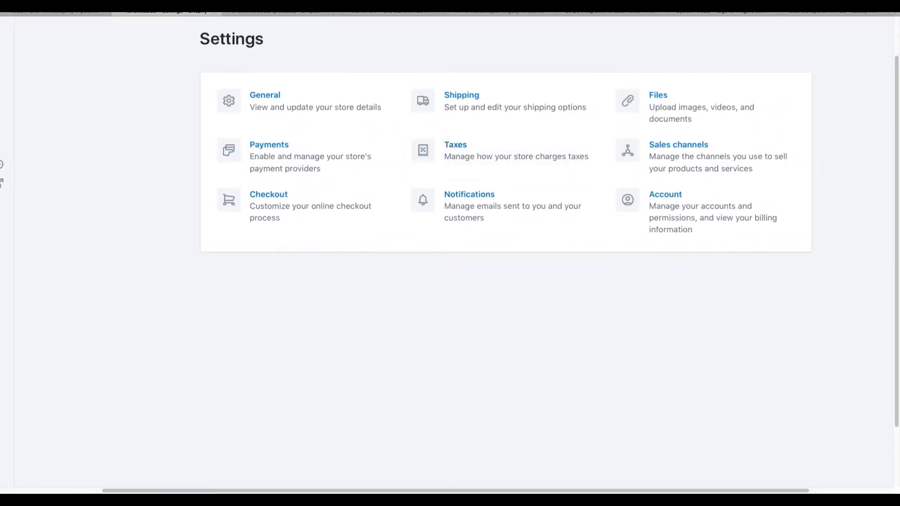
{"action": "scroll", "coordinate": [454, 204], "scroll_direction": "right", "scroll_amount": 3}
{"action": "scroll", "coordinate": [538, 215], "scroll_direction": "right", "scroll_amount": 3}
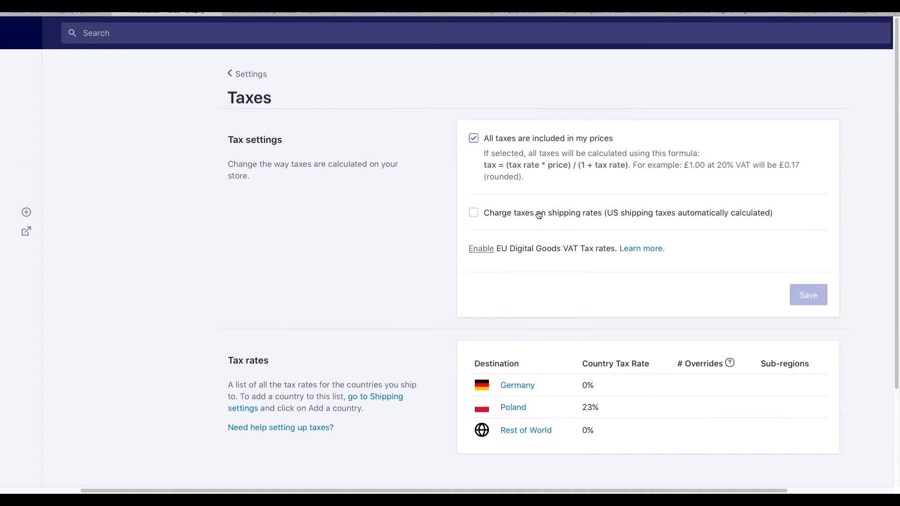
{"action": "scroll", "coordinate": [541, 125], "scroll_direction": "up", "scroll_amount": 3}
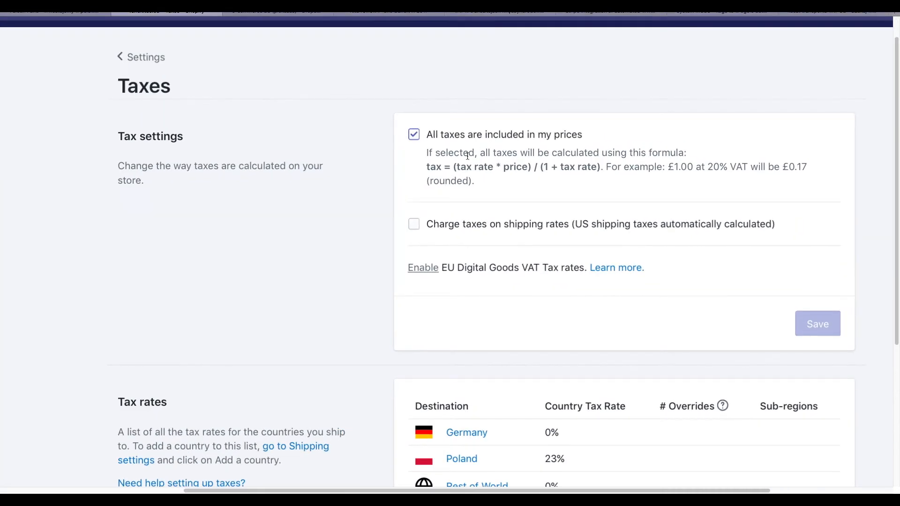
{"action": "scroll", "coordinate": [465, 156], "scroll_direction": "down", "scroll_amount": 3}
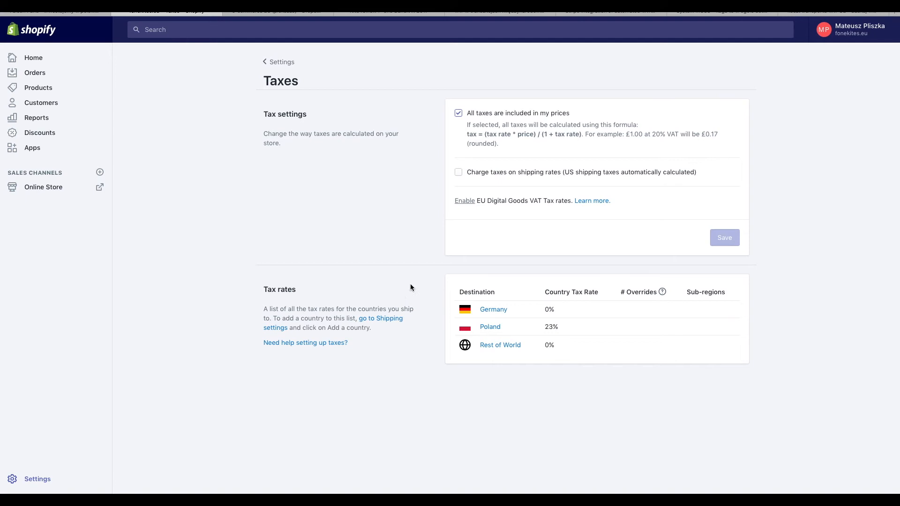
{"action": "scroll", "coordinate": [649, 332], "scroll_direction": "up", "scroll_amount": 3}
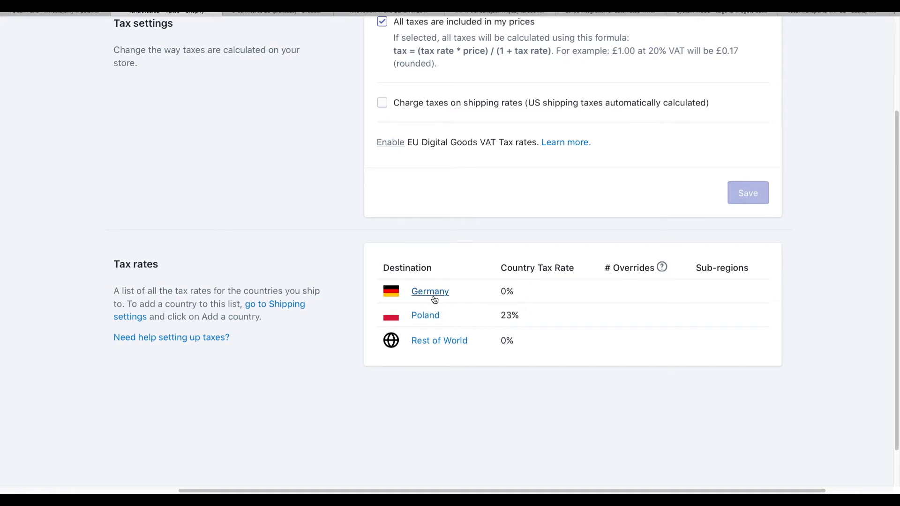
- Set Germany's country tax to 23% and save it
{"action": "left_click", "coordinate": [438, 293]}
{"action": "scroll", "coordinate": [482, 271], "scroll_direction": "right", "scroll_amount": 3}
{"action": "left_click", "coordinate": [515, 178]}
{"action": "left_click_drag", "start_coordinate": [515, 178], "coordinate": [500, 171]}
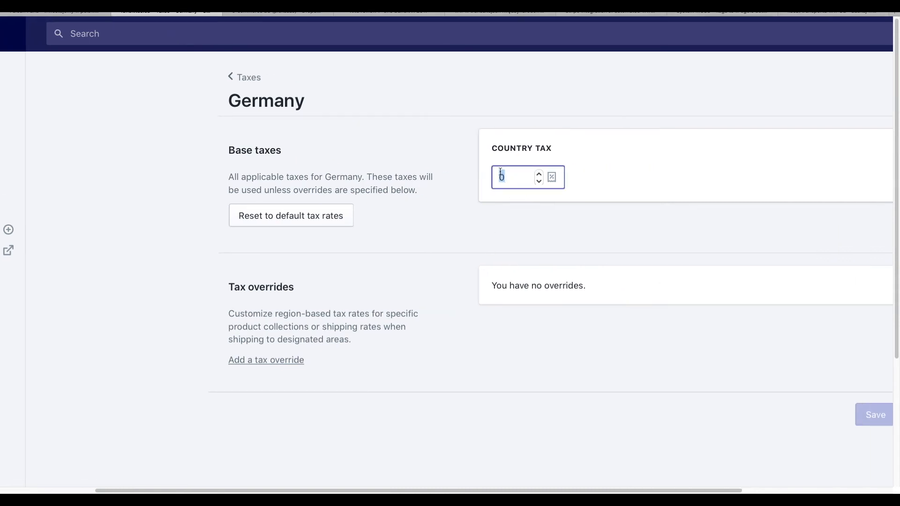
{"action": "type", "text": "23"}
{"action": "scroll", "coordinate": [552, 254], "scroll_direction": "down", "scroll_amount": 1}
{"action": "scroll", "coordinate": [552, 254], "scroll_direction": "right", "scroll_amount": 1}
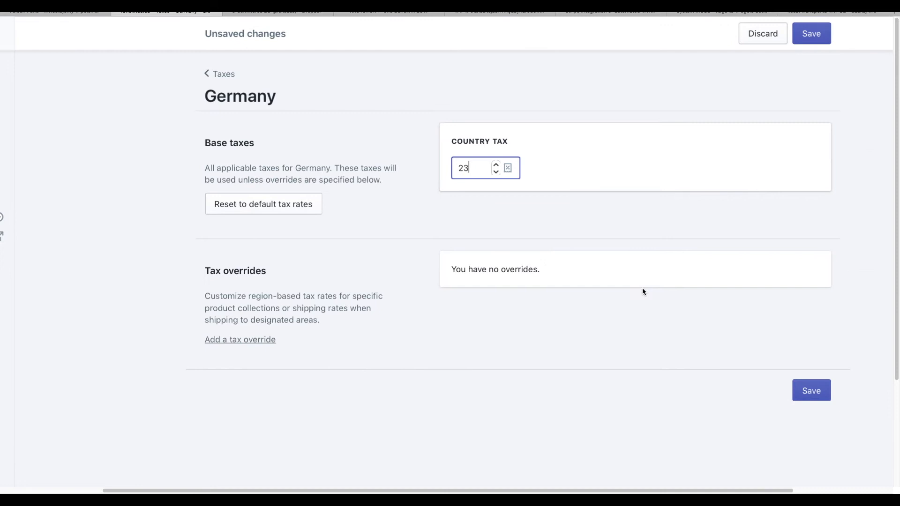
{"action": "left_click", "coordinate": [811, 392]}
{"action": "scroll", "coordinate": [509, 268], "scroll_direction": "down", "scroll_amount": 3}
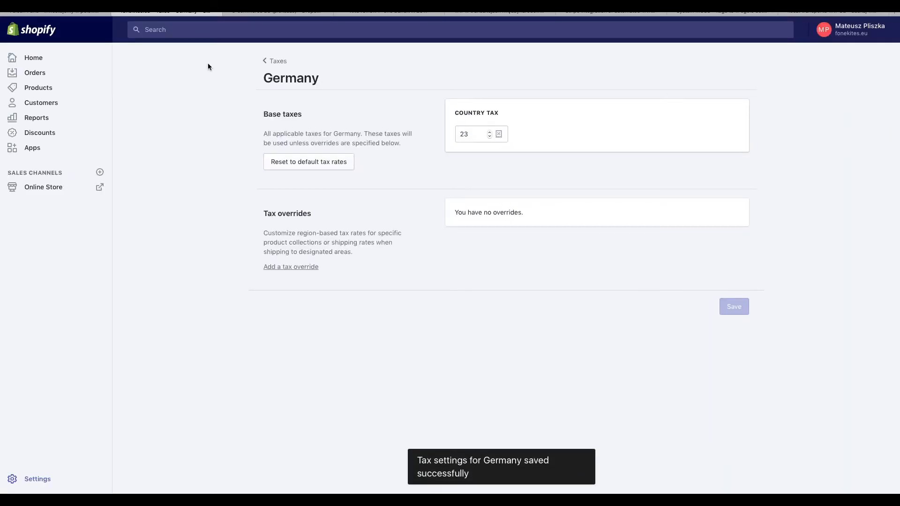
- Set Rest of World's country tax to 23%, save, and return to Settings
{"action": "left_click", "coordinate": [274, 63]}
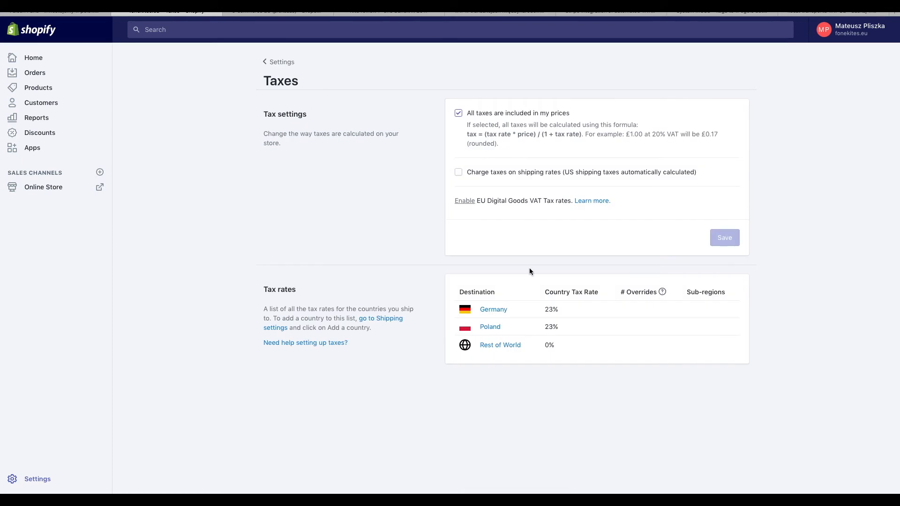
{"action": "left_click", "coordinate": [507, 346]}
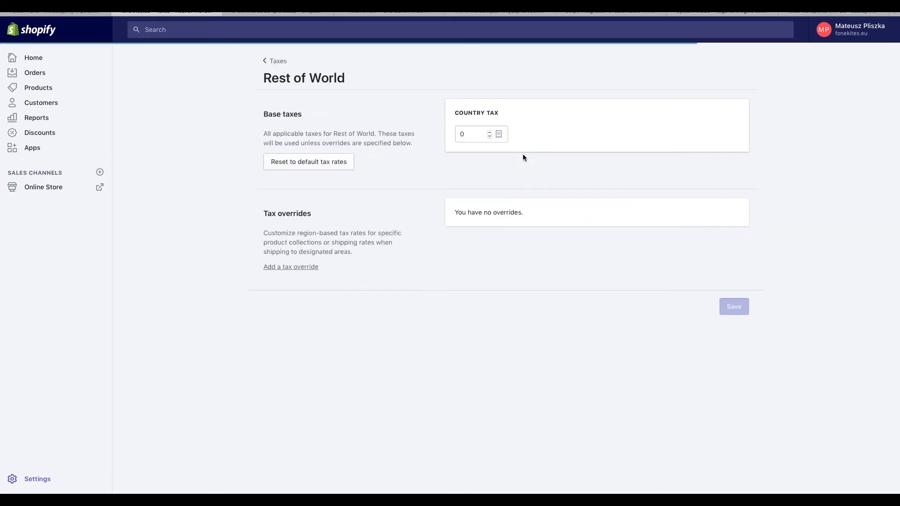
{"action": "left_click", "coordinate": [488, 135]}
{"action": "type", "text": "23"}
{"action": "scroll", "coordinate": [473, 135], "scroll_direction": "up", "scroll_amount": 3}
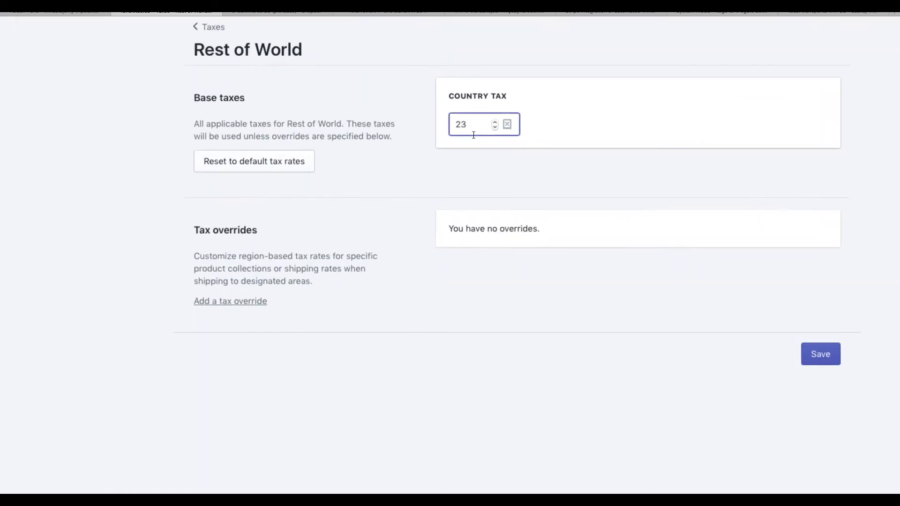
{"action": "scroll", "coordinate": [477, 136], "scroll_direction": "down", "scroll_amount": 1}
{"action": "left_click", "coordinate": [777, 336]}
{"action": "scroll", "coordinate": [564, 160], "scroll_direction": "down", "scroll_amount": 2}
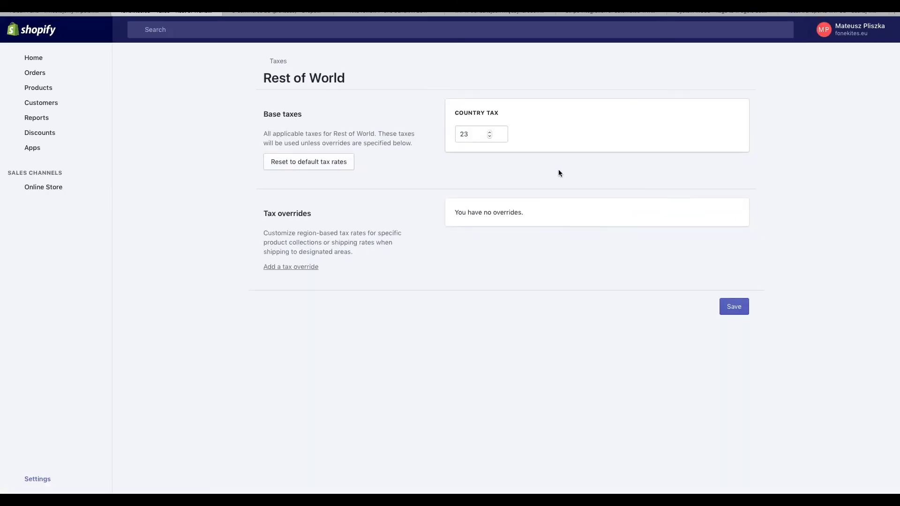
{"action": "left_click", "coordinate": [59, 193]}
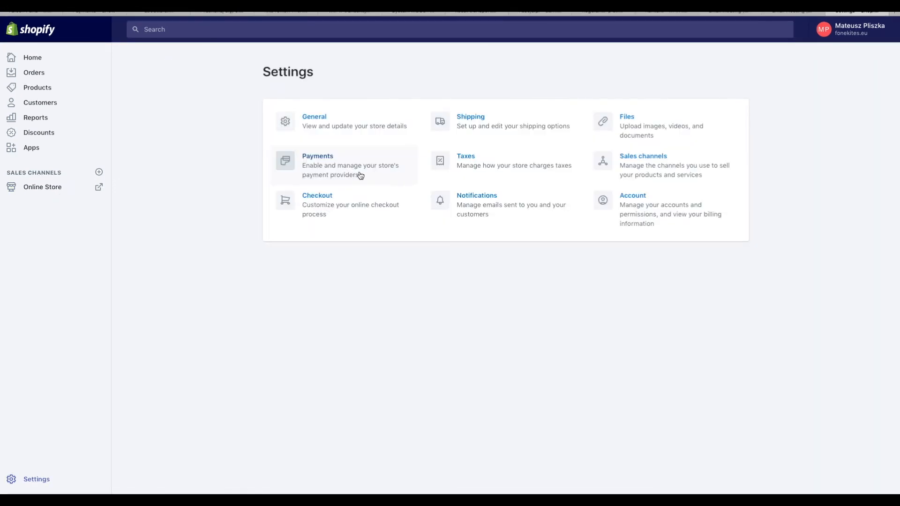
- Review the Payments settings, then switch to Shopify's detail page on Picksaas
{"action": "scroll", "coordinate": [359, 175], "scroll_direction": "up", "scroll_amount": 5}
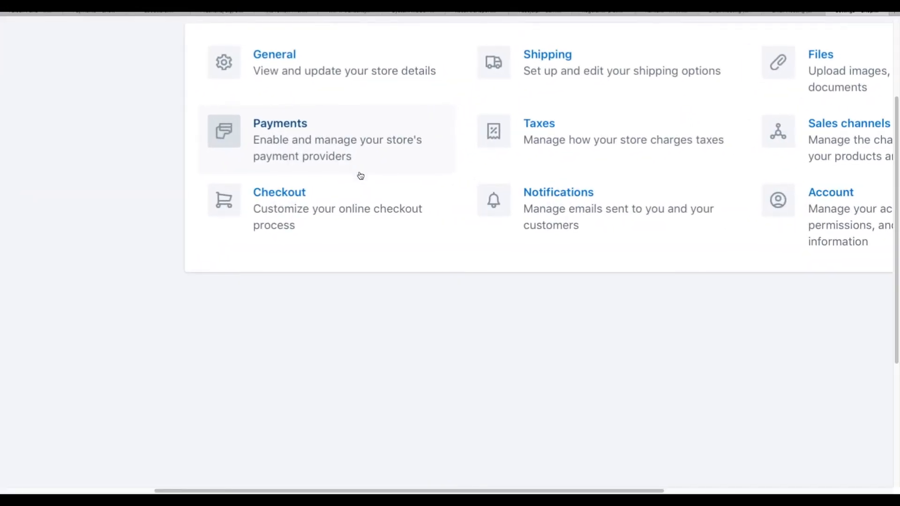
{"action": "scroll", "coordinate": [361, 175], "scroll_direction": "up", "scroll_amount": 1}
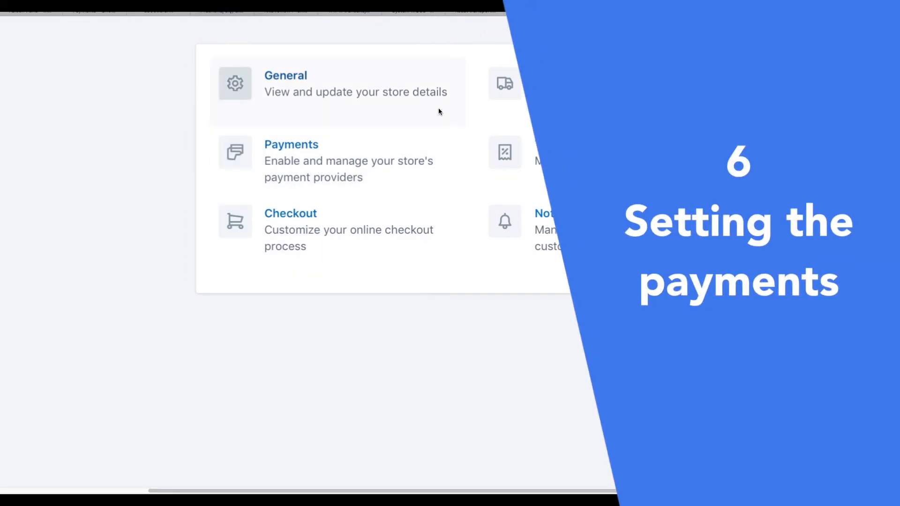
{"action": "left_click", "coordinate": [416, 145]}
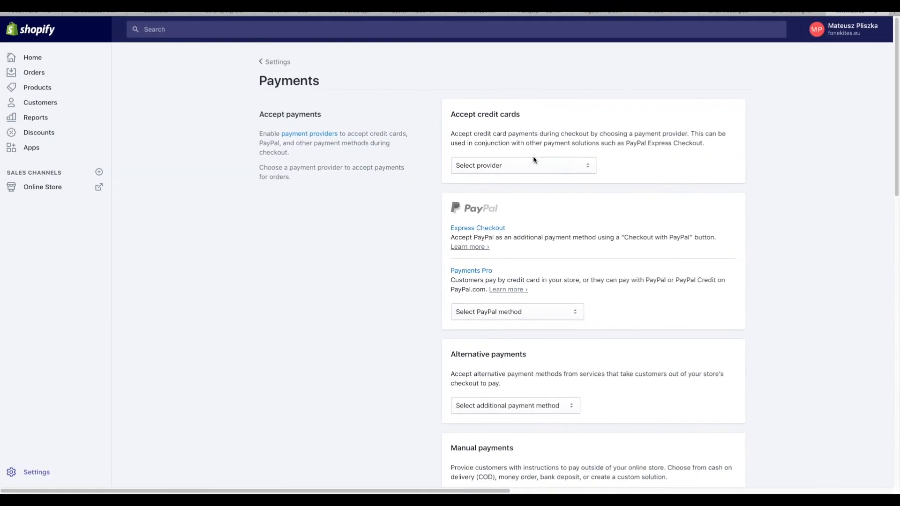
{"action": "scroll", "coordinate": [533, 160], "scroll_direction": "down", "scroll_amount": 1}
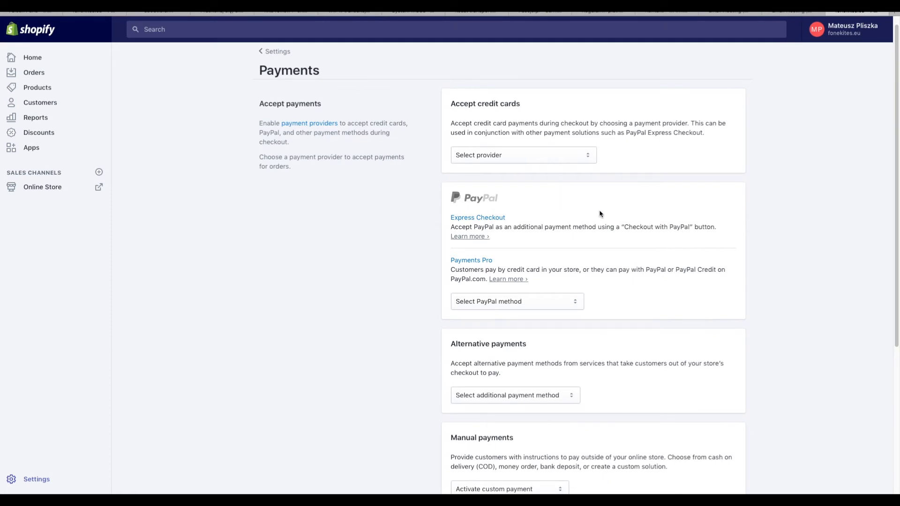
{"action": "scroll", "coordinate": [629, 196], "scroll_direction": "up", "scroll_amount": 1}
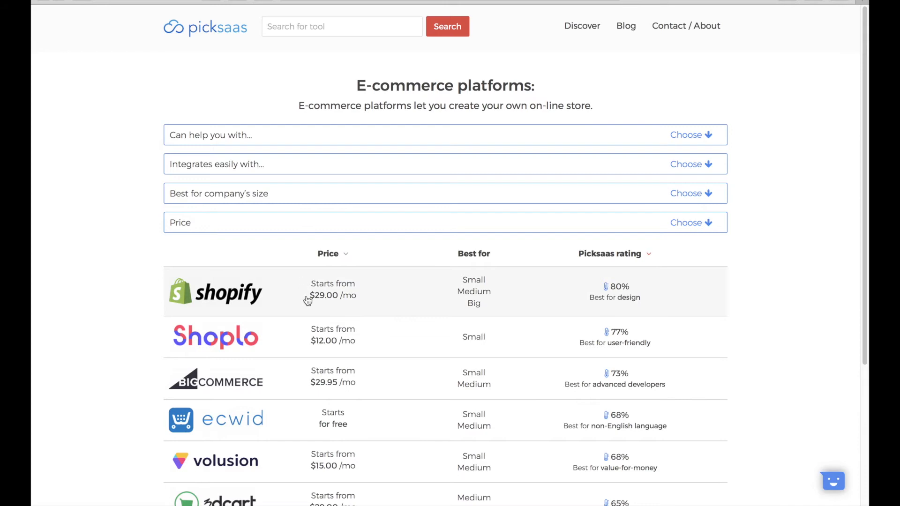
{"action": "left_click", "coordinate": [308, 301]}
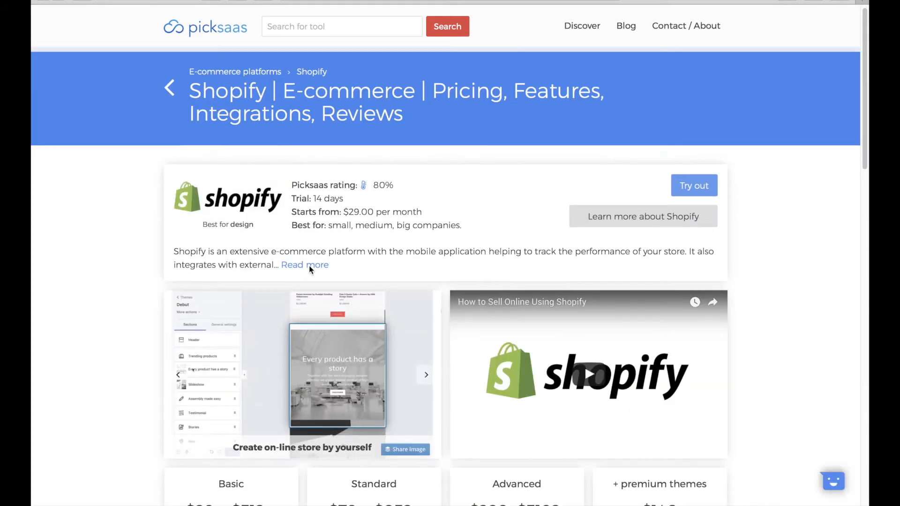
- Scroll Picksaas's Shopify page down to the integrations list showing PayPal and Stripe
{"action": "scroll", "coordinate": [413, 261], "scroll_direction": "down", "scroll_amount": 2}
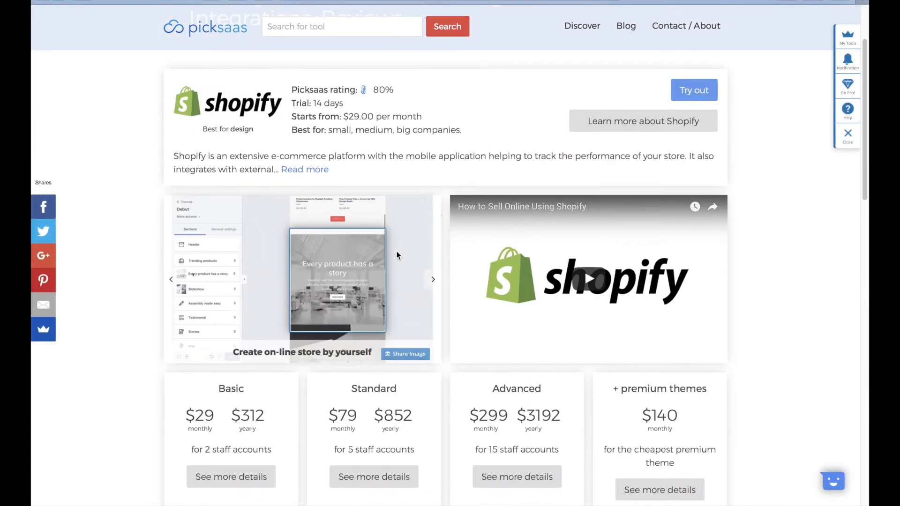
{"action": "scroll", "coordinate": [397, 255], "scroll_direction": "down", "scroll_amount": 9}
{"action": "scroll", "coordinate": [397, 255], "scroll_direction": "down", "scroll_amount": 3}
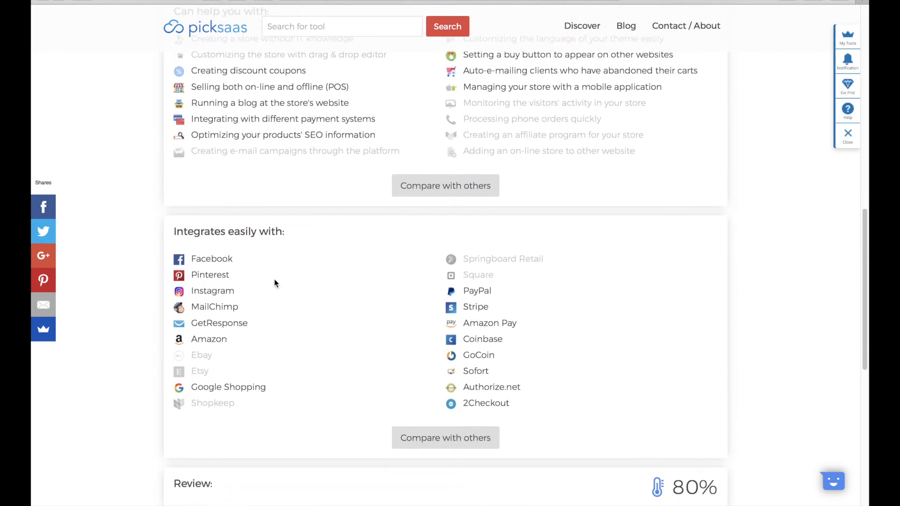
{"action": "scroll", "coordinate": [274, 279], "scroll_direction": "up", "scroll_amount": 4}
{"action": "scroll", "coordinate": [275, 280], "scroll_direction": "down", "scroll_amount": 2}
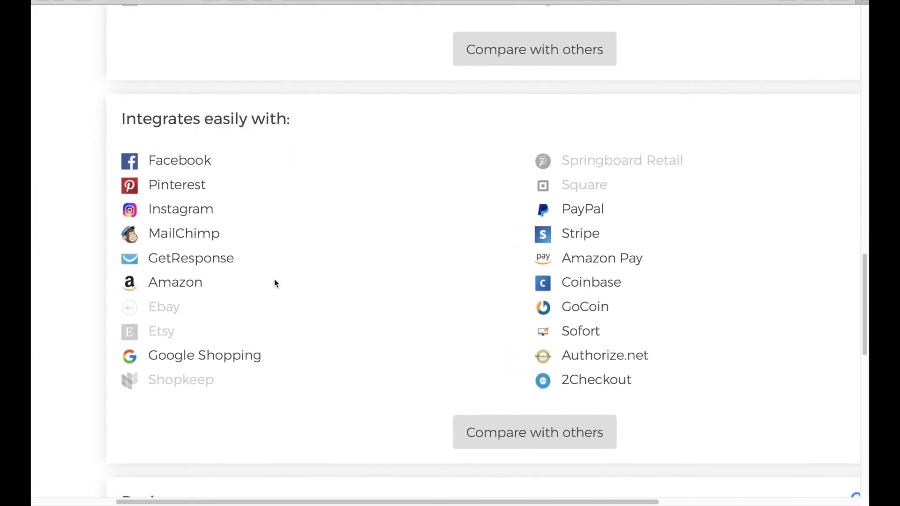
{"action": "scroll", "coordinate": [275, 282], "scroll_direction": "down", "scroll_amount": 2}
{"action": "scroll", "coordinate": [275, 282], "scroll_direction": "right", "scroll_amount": 2}
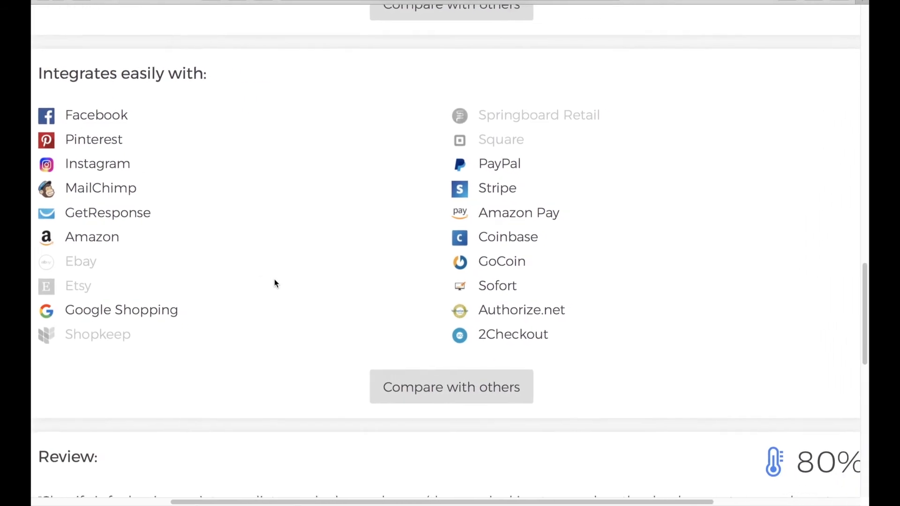
{"action": "scroll", "coordinate": [274, 280], "scroll_direction": "right", "scroll_amount": 1}
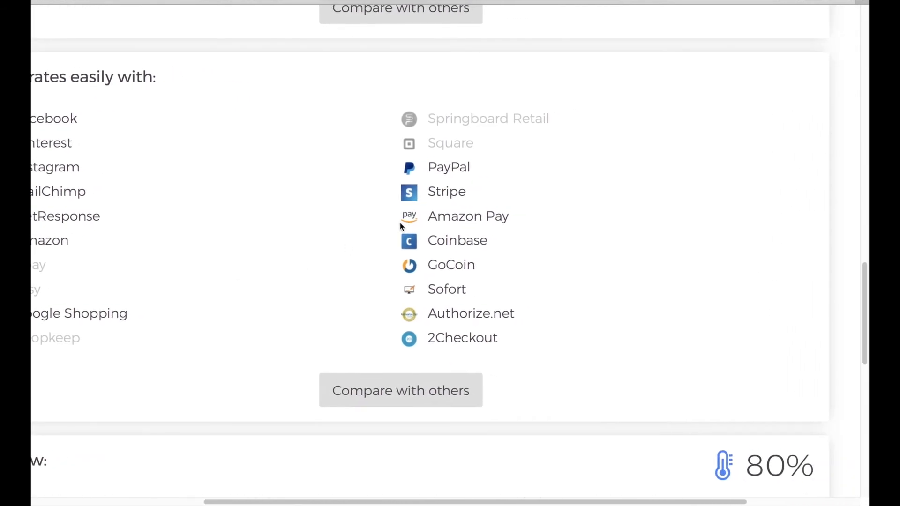
{"action": "scroll", "coordinate": [401, 223], "scroll_direction": "left", "scroll_amount": 3}
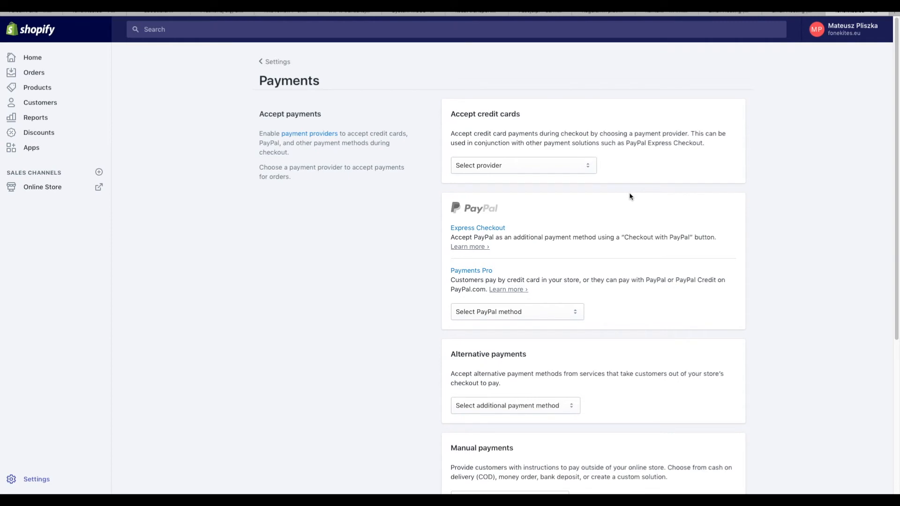
- Choose PayPal Express Checkout as the PayPal method on the Payments page
{"action": "scroll", "coordinate": [565, 206], "scroll_direction": "down", "scroll_amount": 1}
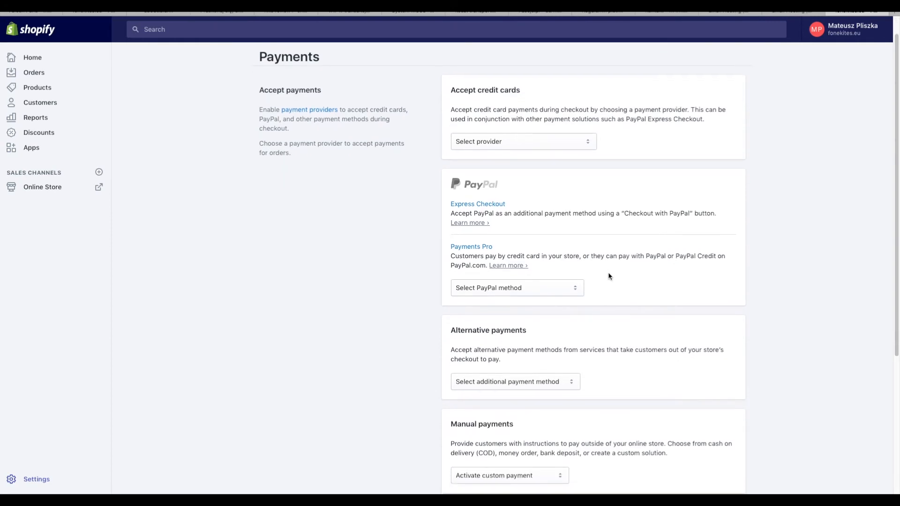
{"action": "scroll", "coordinate": [616, 283], "scroll_direction": "up", "scroll_amount": 3}
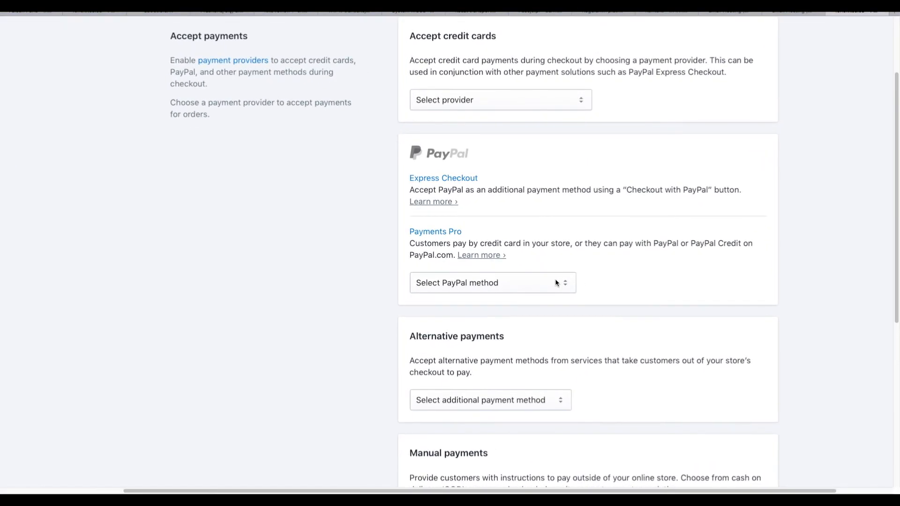
{"action": "left_click", "coordinate": [556, 282]}
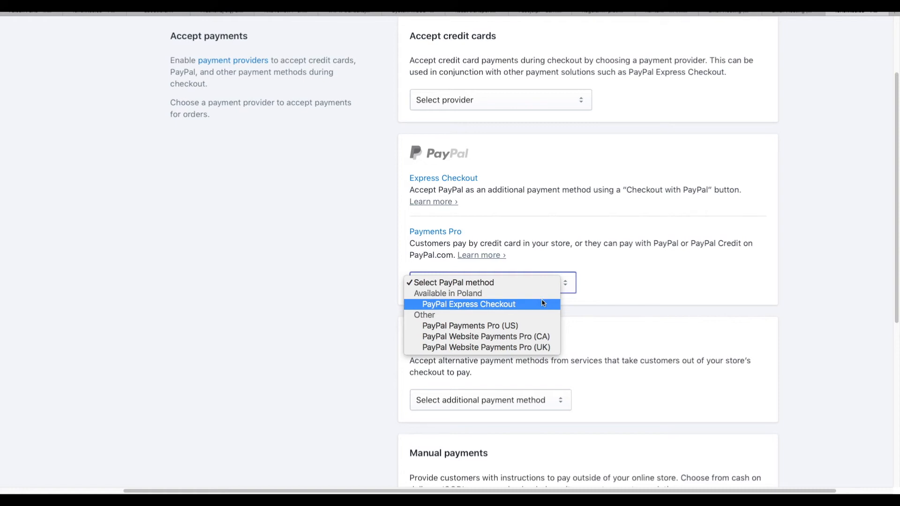
{"action": "left_click", "coordinate": [542, 304]}
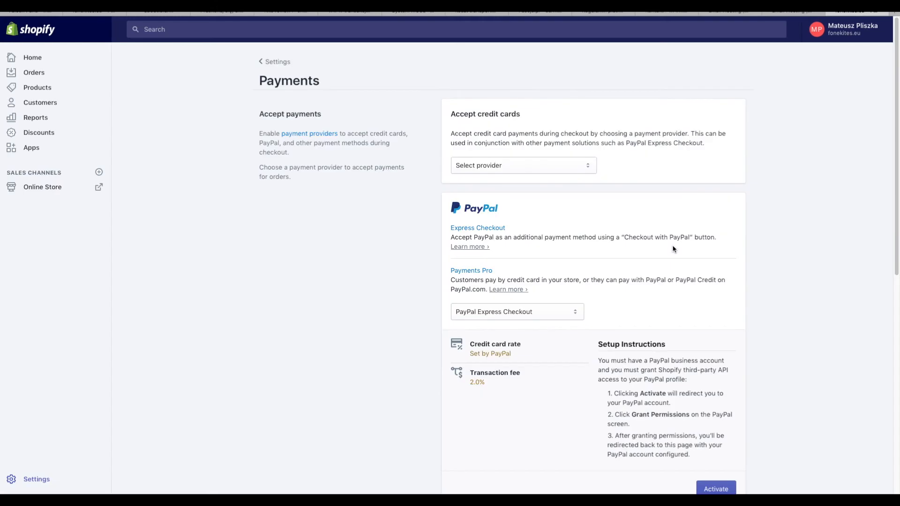
{"action": "scroll", "coordinate": [573, 218], "scroll_direction": "down", "scroll_amount": 2}
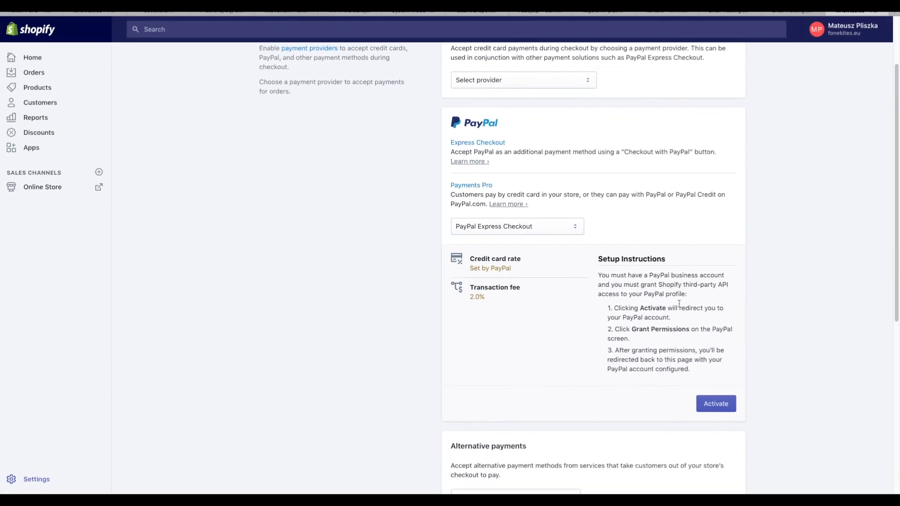
{"action": "scroll", "coordinate": [678, 303], "scroll_direction": "down", "scroll_amount": 1}
- Activate PayPal Express Checkout, log in with the business account e-mail, and grant Shopify permissions
{"action": "left_click", "coordinate": [734, 380]}
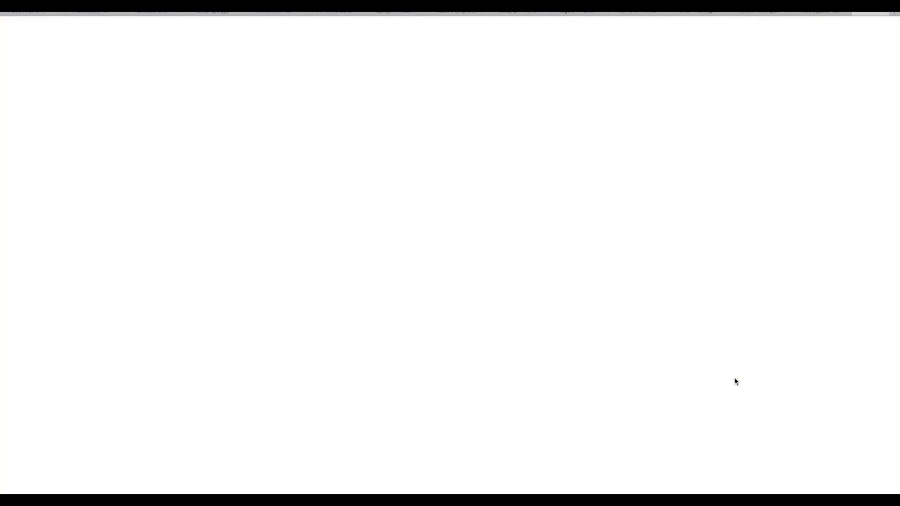
{"action": "left_click", "coordinate": [490, 137]}
{"action": "key", "text": "Return"}
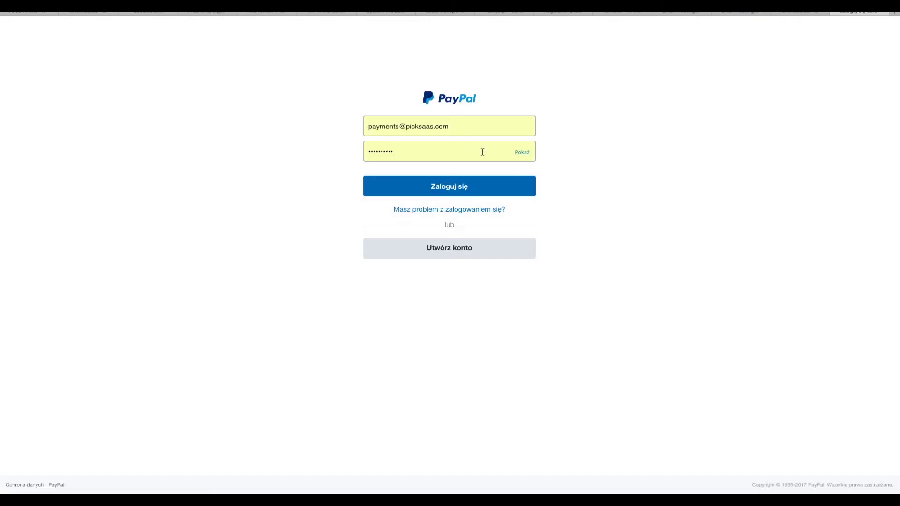
{"action": "left_click", "coordinate": [482, 189]}
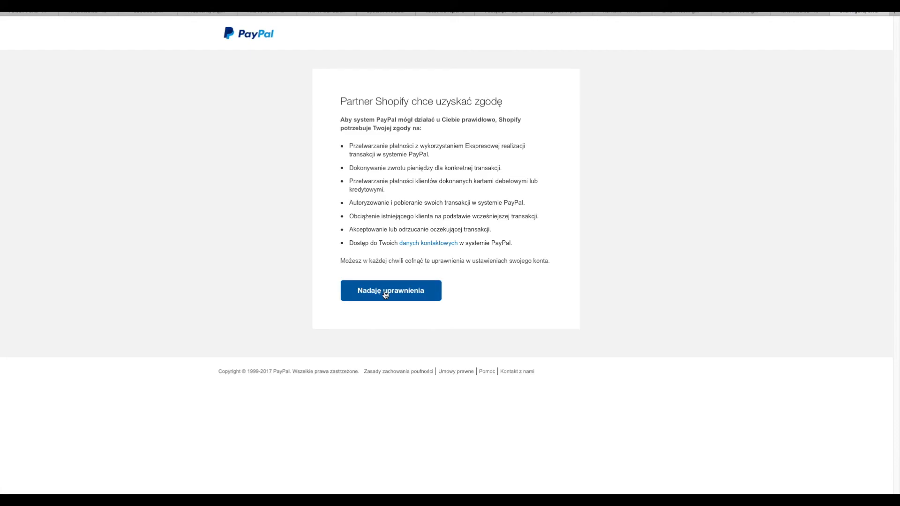
{"action": "left_click", "coordinate": [385, 294]}
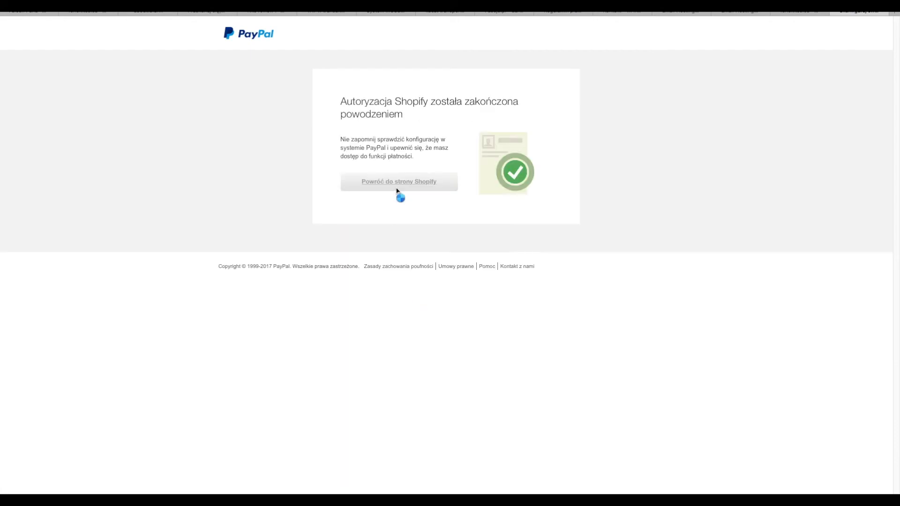
- Expand the PayPal Express Checkout details to confirm it is active
{"action": "scroll", "coordinate": [612, 199], "scroll_direction": "down", "scroll_amount": 1}
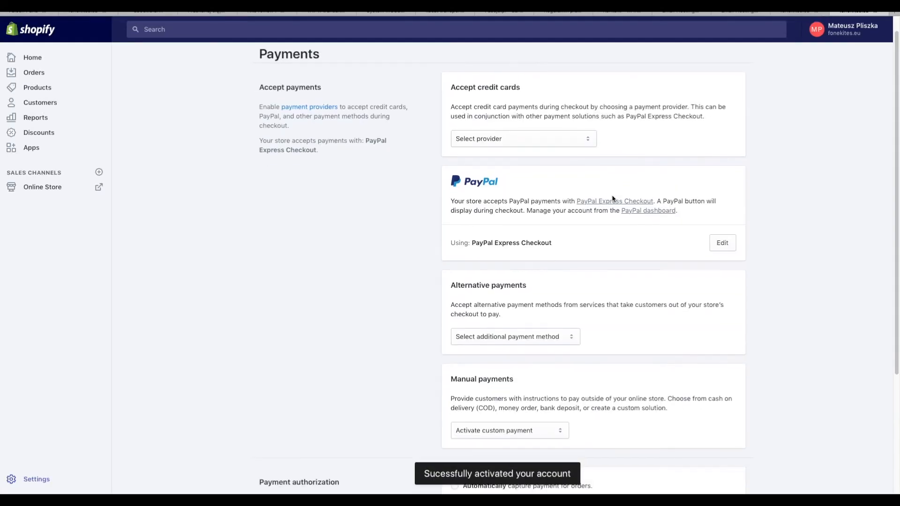
{"action": "double_click", "coordinate": [548, 224]}
{"action": "left_click", "coordinate": [605, 235]}
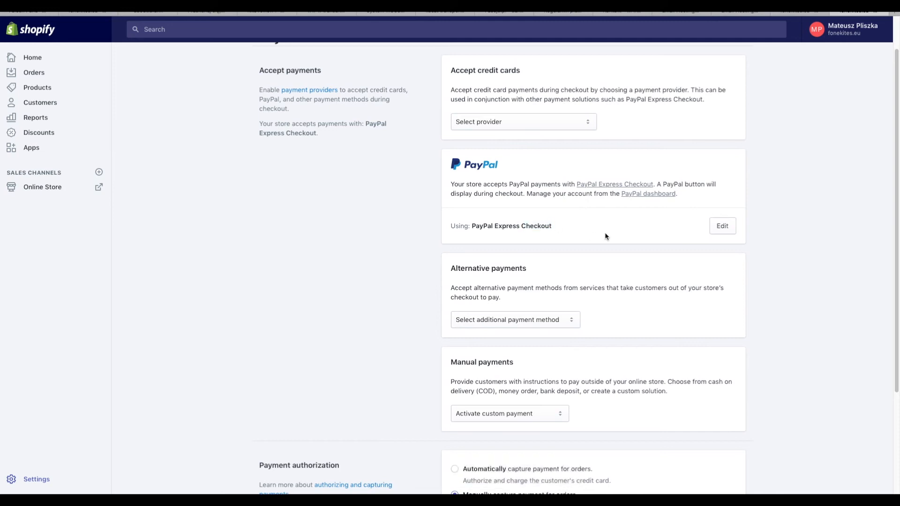
{"action": "left_click", "coordinate": [729, 227]}
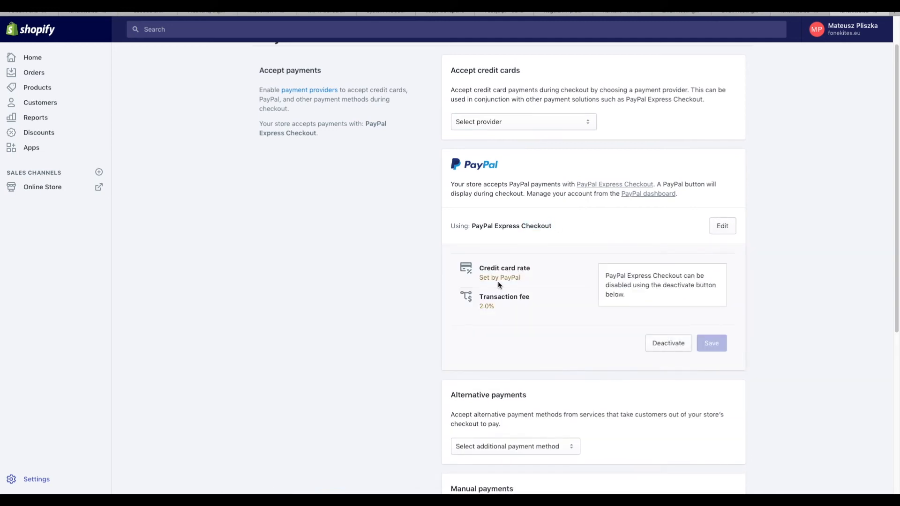
- Try 2Checkout as the credit card provider, then clear the provider choice again
{"action": "scroll", "coordinate": [620, 297], "scroll_direction": "up", "scroll_amount": 1}
{"action": "left_click", "coordinate": [554, 166]}
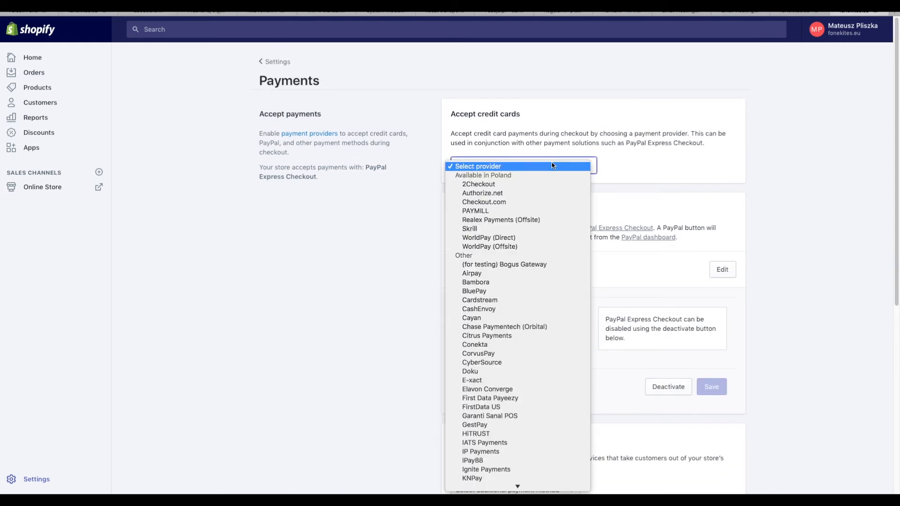
{"action": "left_click", "coordinate": [540, 184]}
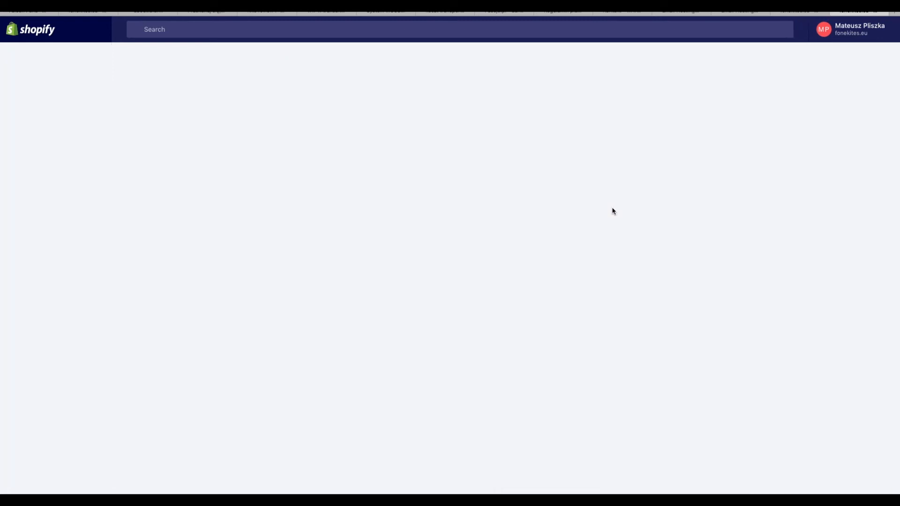
{"action": "scroll", "coordinate": [614, 212], "scroll_direction": "down", "scroll_amount": 1}
{"action": "scroll", "coordinate": [614, 212], "scroll_direction": "up", "scroll_amount": 1}
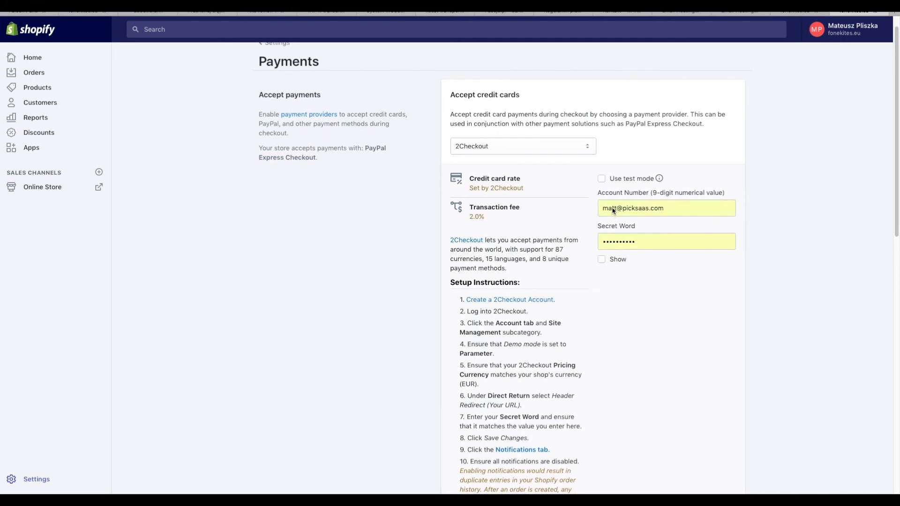
{"action": "scroll", "coordinate": [604, 220], "scroll_direction": "down", "scroll_amount": 1}
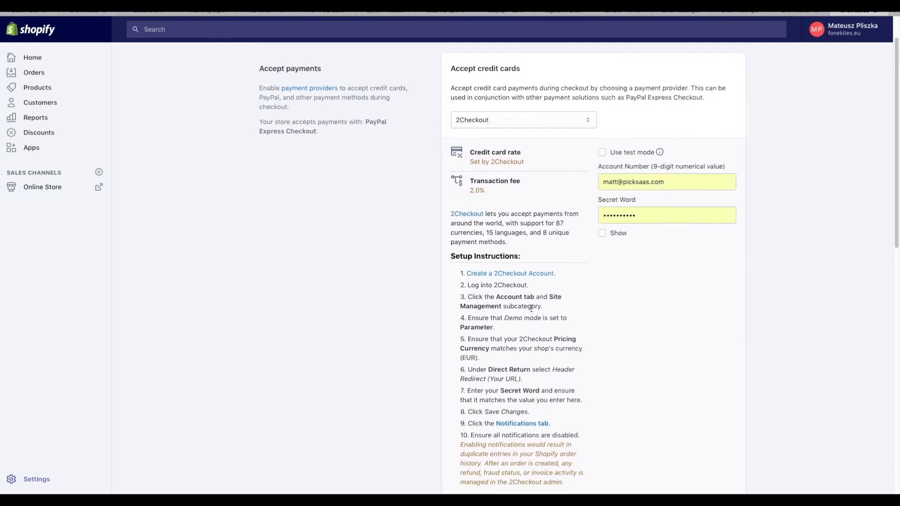
{"action": "scroll", "coordinate": [531, 308], "scroll_direction": "up", "scroll_amount": 2}
{"action": "scroll", "coordinate": [531, 309], "scroll_direction": "right", "scroll_amount": 2}
{"action": "scroll", "coordinate": [531, 309], "scroll_direction": "down", "scroll_amount": 7}
{"action": "scroll", "coordinate": [531, 312], "scroll_direction": "down", "scroll_amount": 2}
{"action": "scroll", "coordinate": [531, 312], "scroll_direction": "up", "scroll_amount": 7}
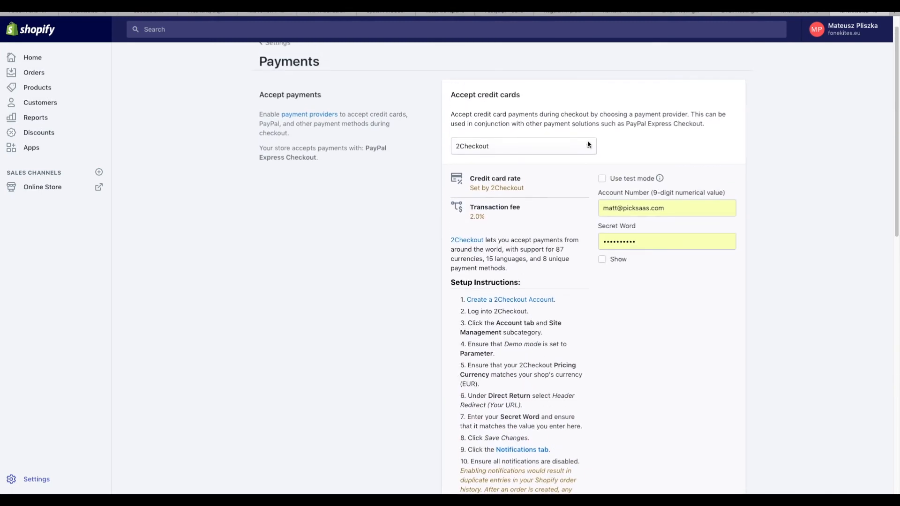
{"action": "left_click", "coordinate": [589, 144]}
{"action": "left_click", "coordinate": [586, 126]}
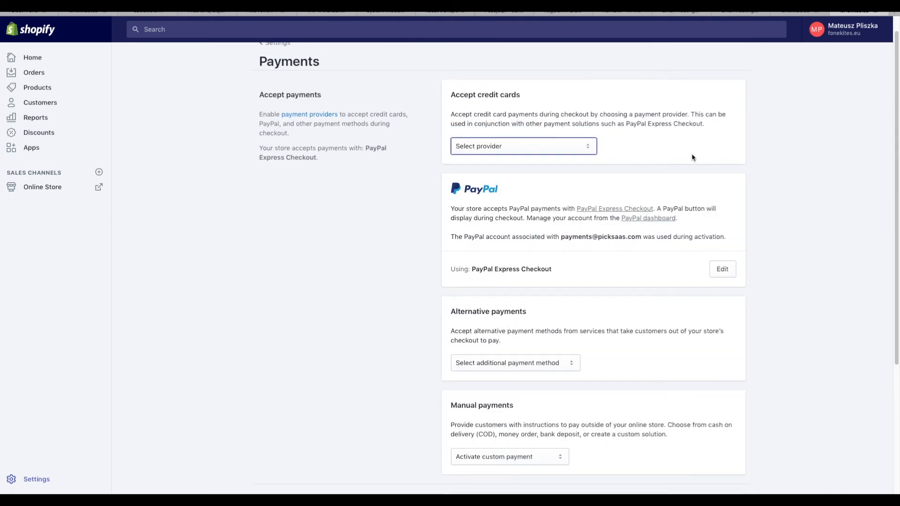
- Browse the alternative payment and manual payment option lists without choosing anything
{"action": "scroll", "coordinate": [661, 227], "scroll_direction": "down", "scroll_amount": 2}
{"action": "left_click", "coordinate": [561, 294]}
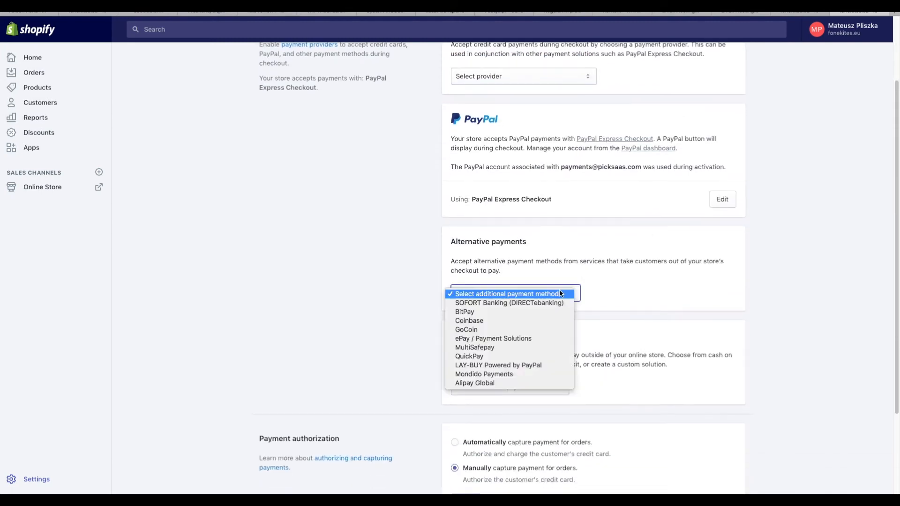
{"action": "left_click", "coordinate": [667, 297]}
{"action": "scroll", "coordinate": [626, 312], "scroll_direction": "down", "scroll_amount": 1}
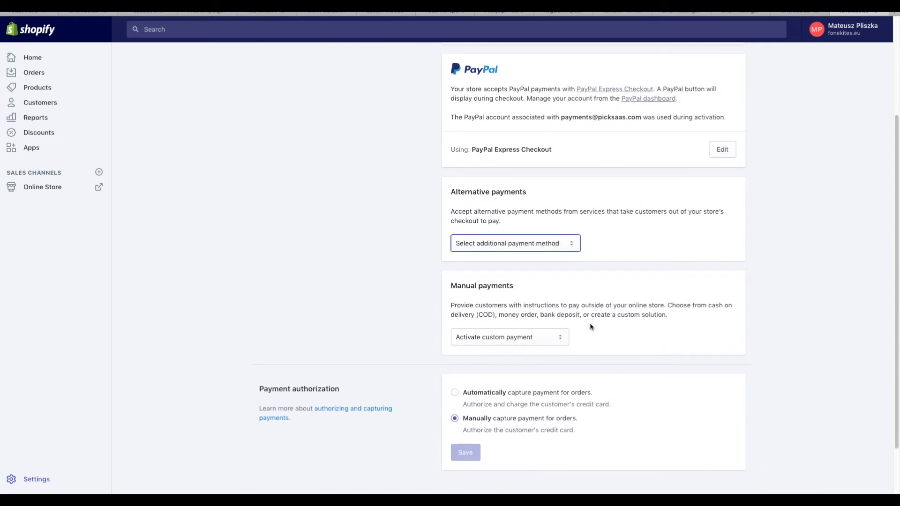
{"action": "left_click", "coordinate": [566, 336]}
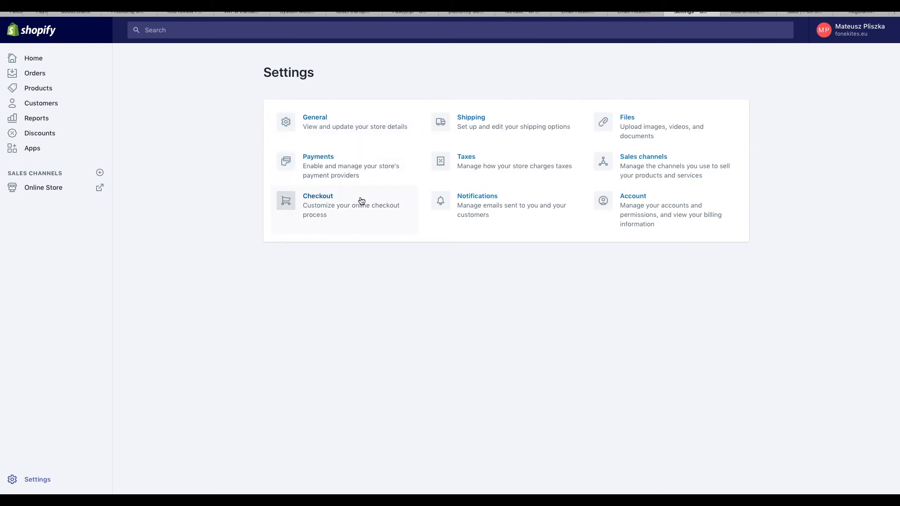
- Open checkout settings and preview the customer information, shipping and payment steps in the theme editor
{"action": "scroll", "coordinate": [361, 201], "scroll_direction": "up", "scroll_amount": 3}
{"action": "left_click", "coordinate": [342, 196]}
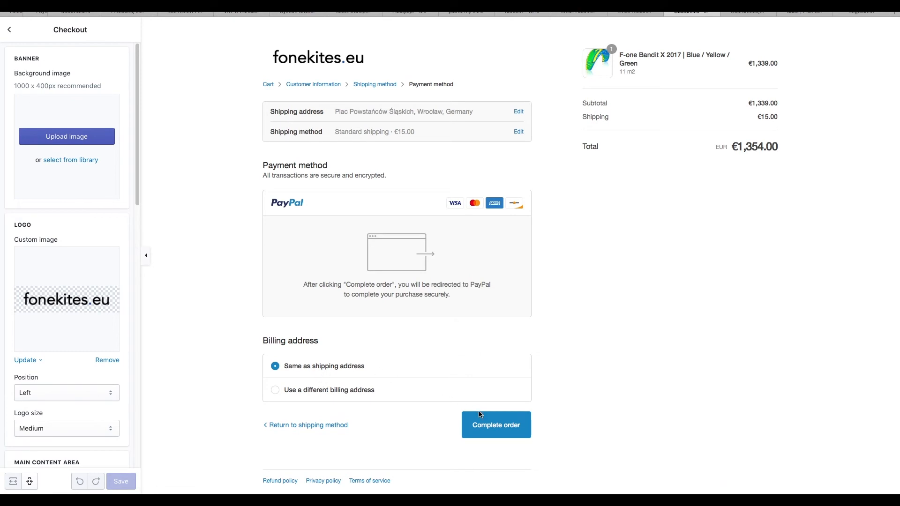
{"action": "left_click", "coordinate": [297, 85]}
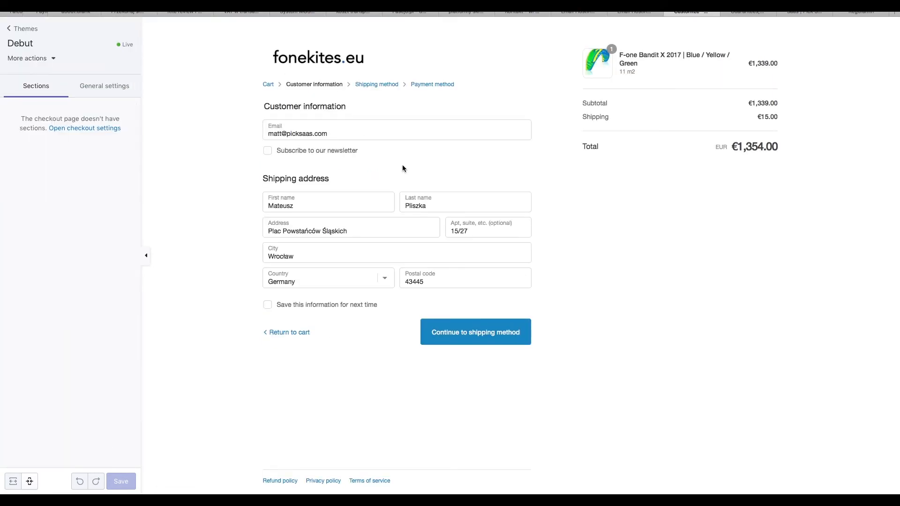
{"action": "left_click", "coordinate": [373, 86]}
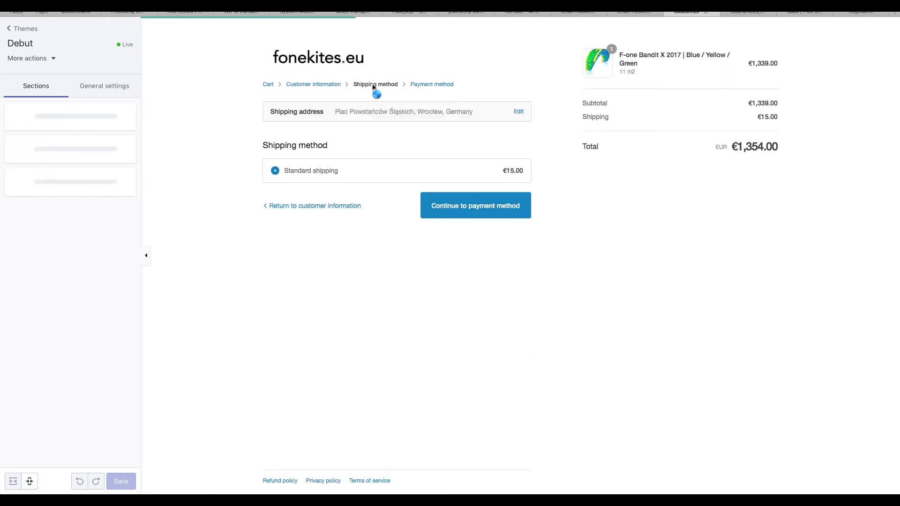
{"action": "left_click", "coordinate": [450, 85]}
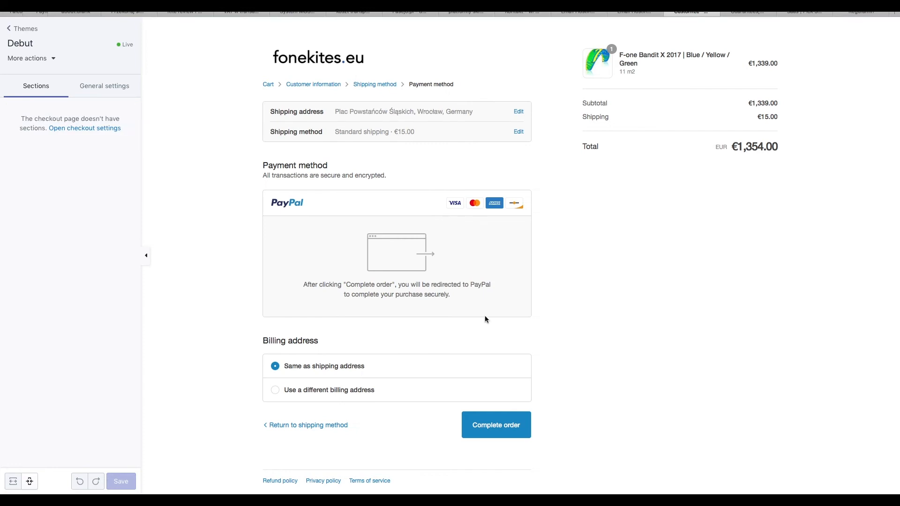
{"action": "left_click", "coordinate": [88, 90]}
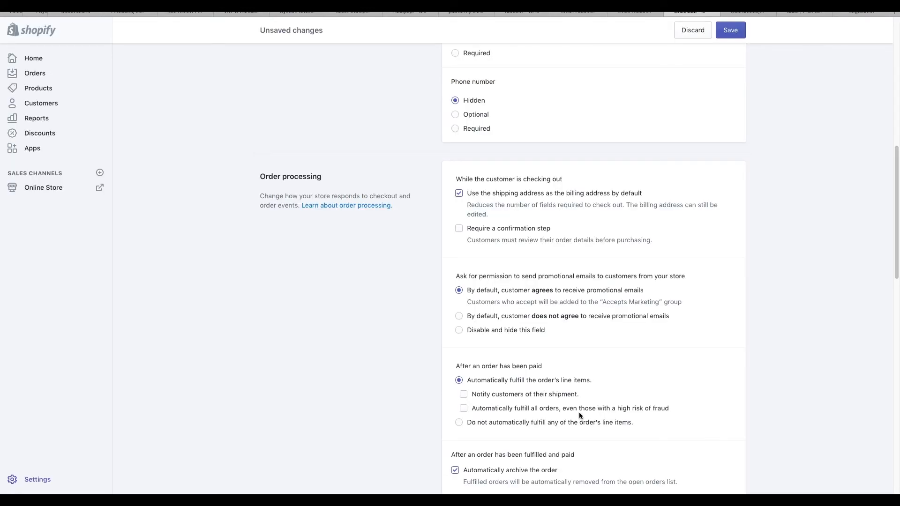
- Select 'Do not automatically fulfill any of the order's line items' under Order processing
{"action": "scroll", "coordinate": [579, 414], "scroll_direction": "up", "scroll_amount": 4}
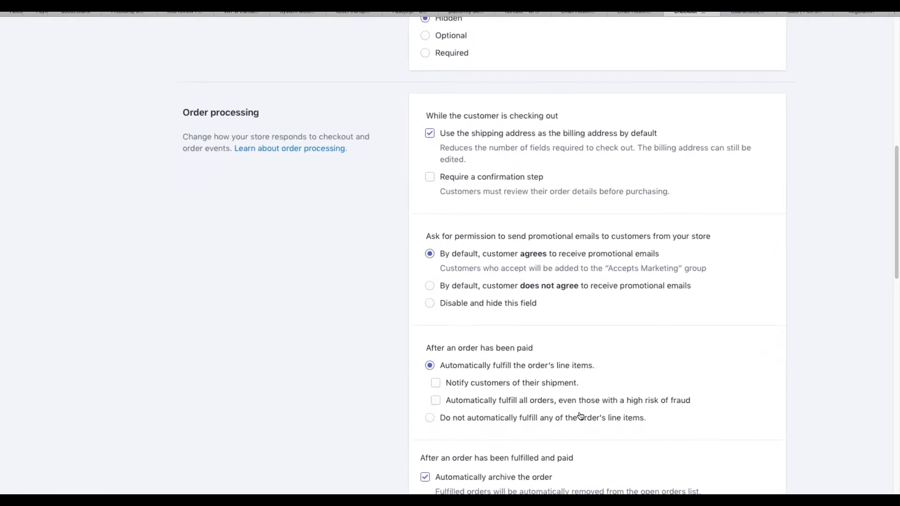
{"action": "left_click", "coordinate": [593, 416]}
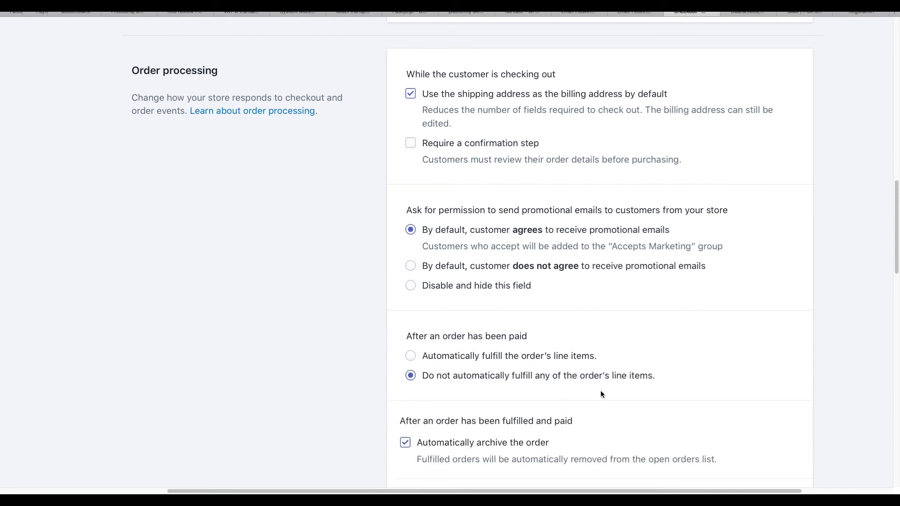
{"action": "scroll", "coordinate": [607, 385], "scroll_direction": "down", "scroll_amount": 2}
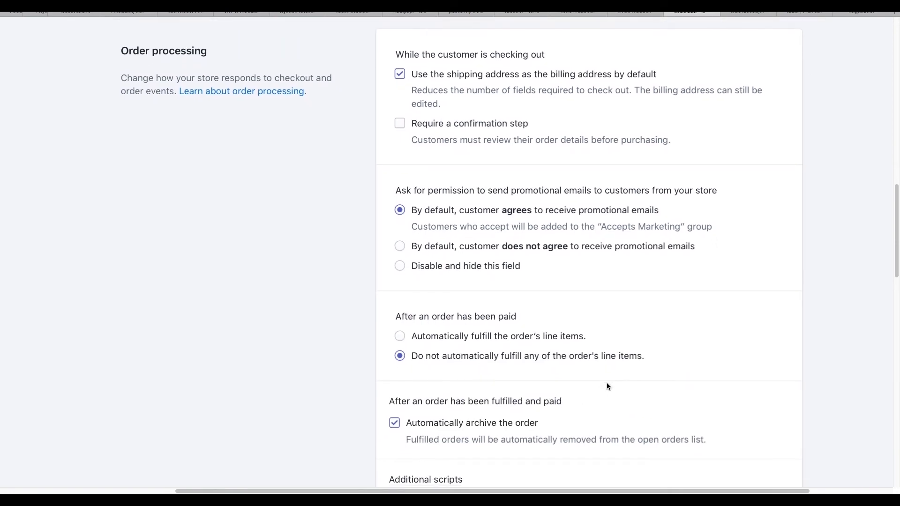
{"action": "scroll", "coordinate": [607, 385], "scroll_direction": "down", "scroll_amount": 1}
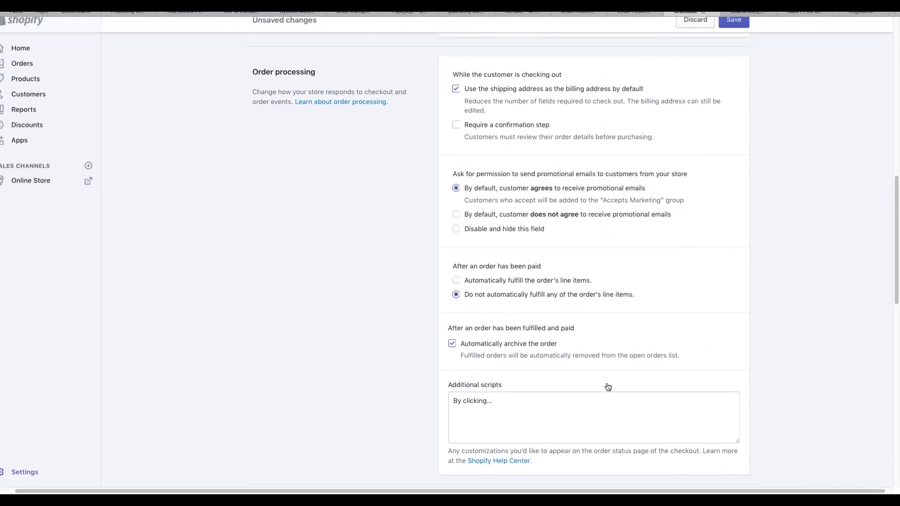
{"action": "scroll", "coordinate": [608, 387], "scroll_direction": "down", "scroll_amount": 1}
{"action": "scroll", "coordinate": [606, 383], "scroll_direction": "down", "scroll_amount": 1}
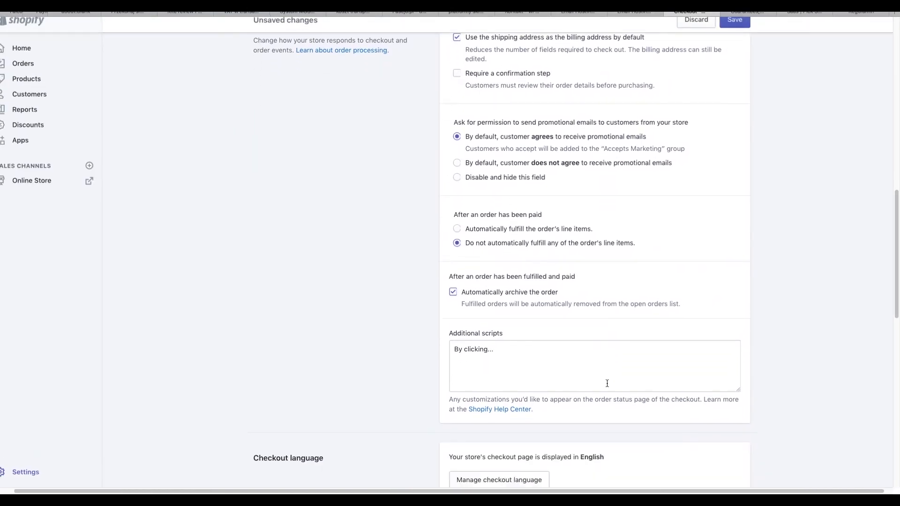
{"action": "scroll", "coordinate": [607, 383], "scroll_direction": "down", "scroll_amount": 3}
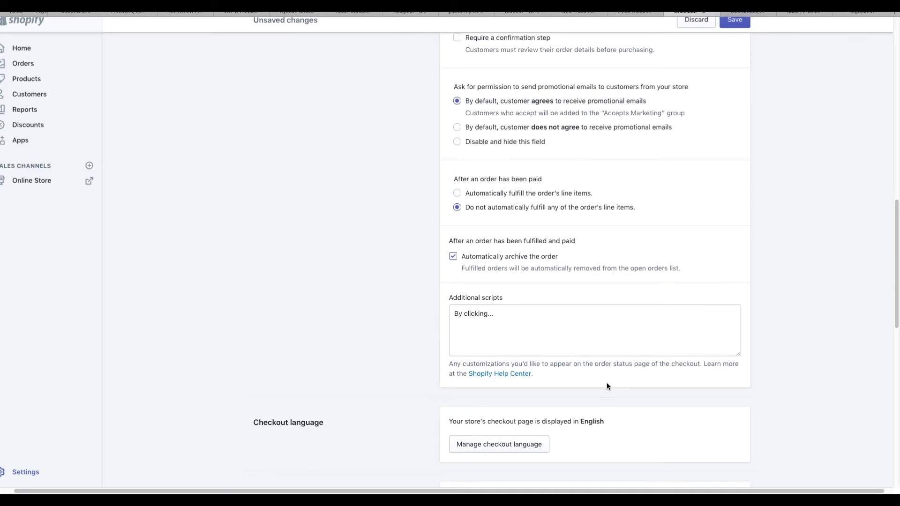
{"action": "scroll", "coordinate": [607, 385], "scroll_direction": "down", "scroll_amount": 3}
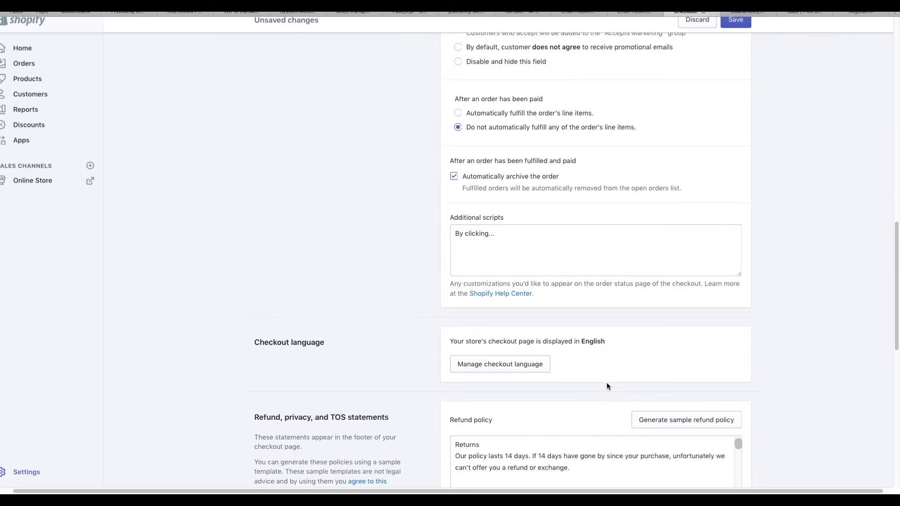
- Clear the old refund policy and replace it with the generated sample refund policy
{"action": "left_click", "coordinate": [628, 438]}
{"action": "key", "text": "ctrl+a"}
{"action": "key", "text": "BackSpace"}
{"action": "left_click", "coordinate": [775, 349]}
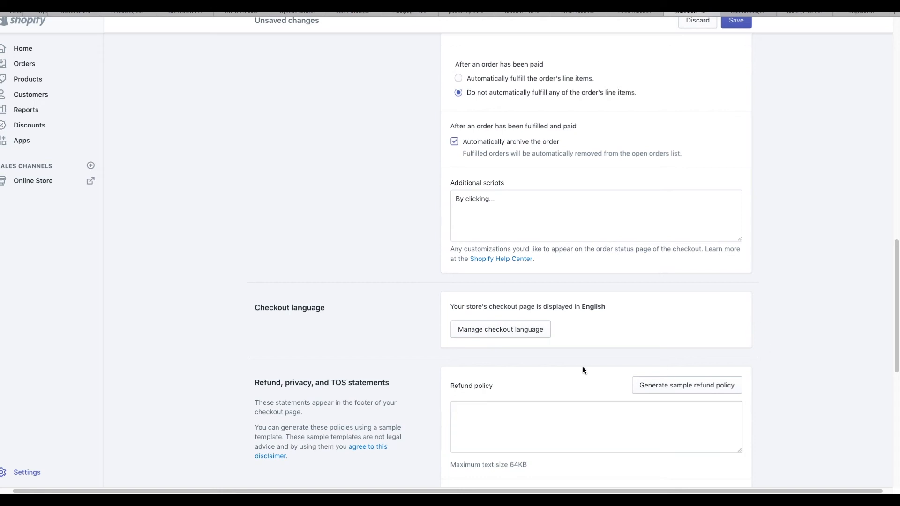
{"action": "scroll", "coordinate": [583, 367], "scroll_direction": "down", "scroll_amount": 2}
{"action": "scroll", "coordinate": [583, 366], "scroll_direction": "up", "scroll_amount": 1}
{"action": "scroll", "coordinate": [583, 367], "scroll_direction": "up", "scroll_amount": 3}
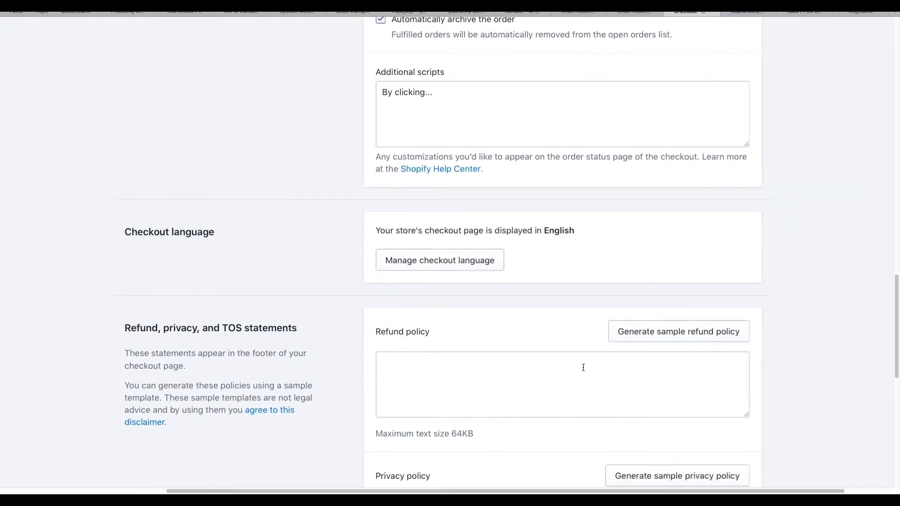
{"action": "left_click", "coordinate": [617, 343]}
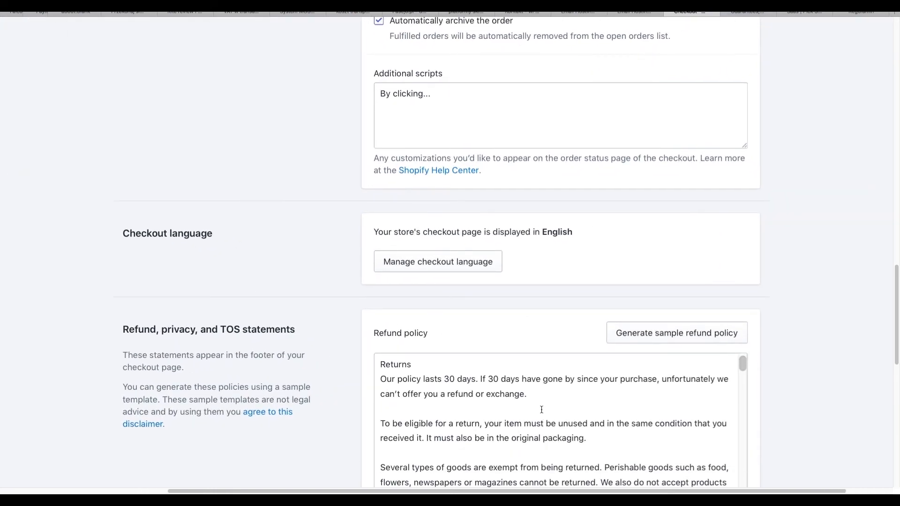
- Change the refund policy's return period from 30 to 14 days
{"action": "scroll", "coordinate": [541, 410], "scroll_direction": "down", "scroll_amount": 15}
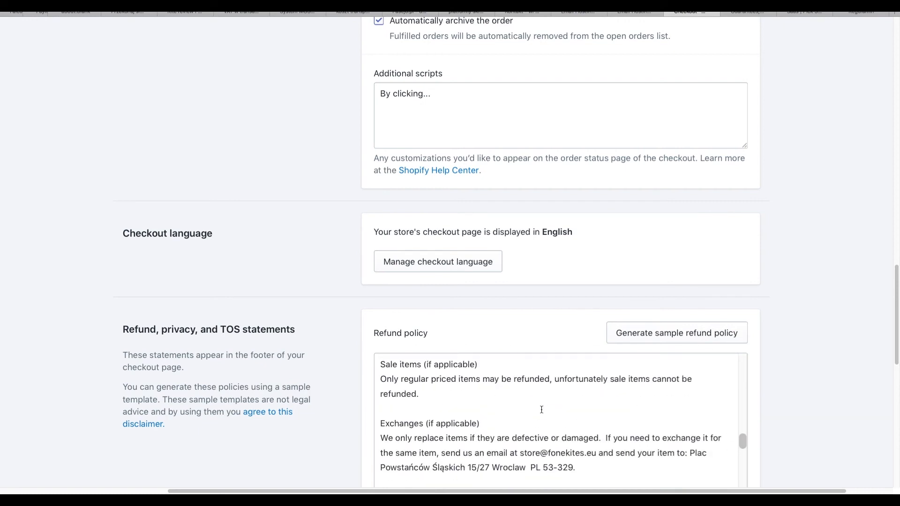
{"action": "scroll", "coordinate": [815, 431], "scroll_direction": "down", "scroll_amount": 2}
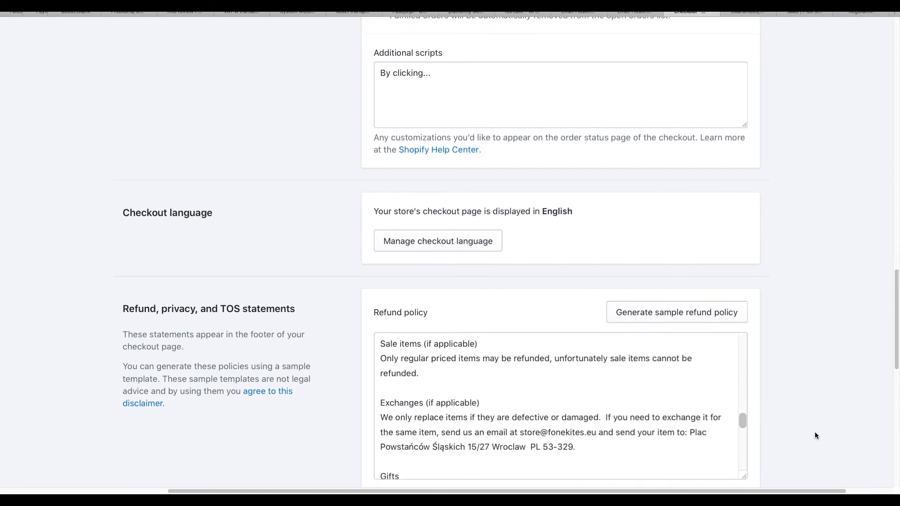
{"action": "scroll", "coordinate": [680, 406], "scroll_direction": "down", "scroll_amount": 10}
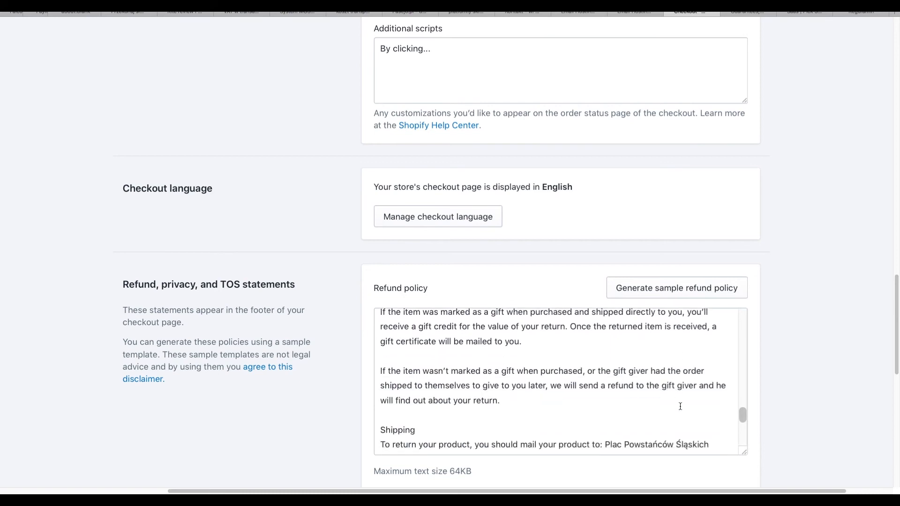
{"action": "scroll", "coordinate": [680, 407], "scroll_direction": "down", "scroll_amount": 2}
{"action": "scroll", "coordinate": [680, 406], "scroll_direction": "up", "scroll_amount": 10}
{"action": "scroll", "coordinate": [680, 406], "scroll_direction": "up", "scroll_amount": 5}
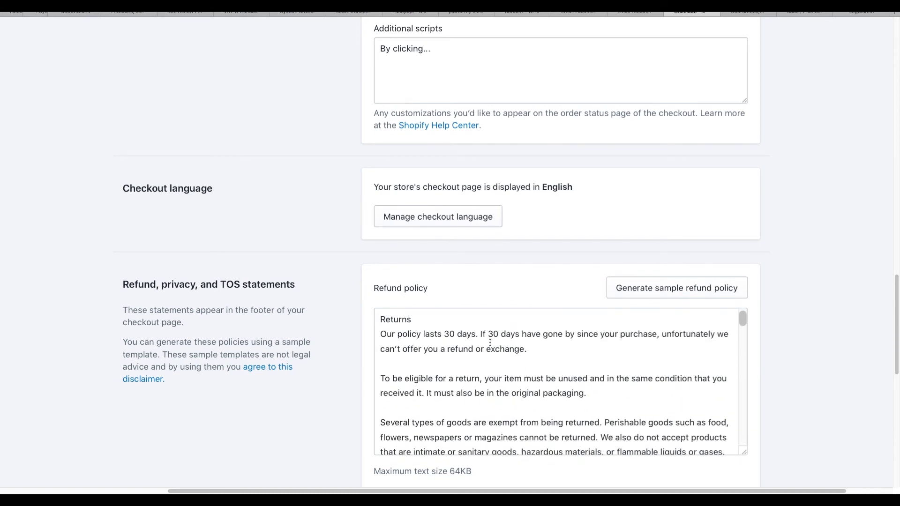
{"action": "double_click", "coordinate": [447, 336]}
{"action": "key", "text": "BackSpace"}
{"action": "type", "text": "14"}
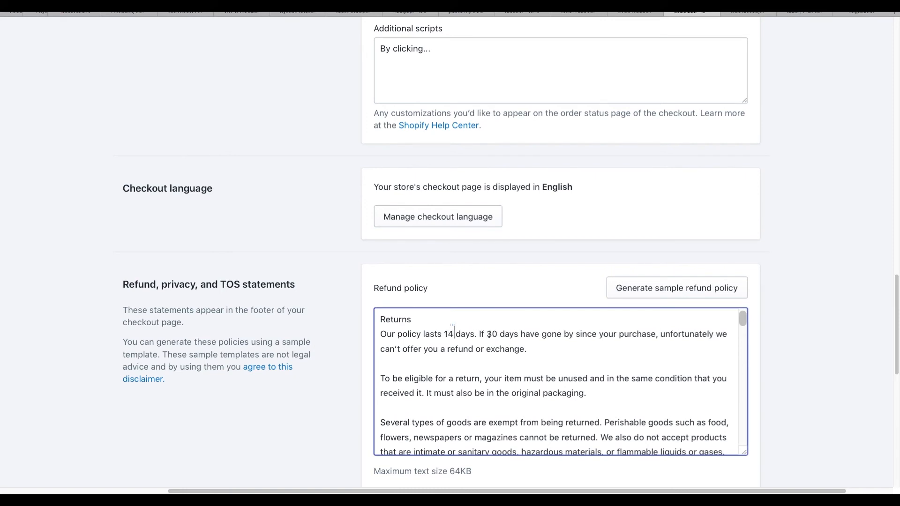
{"action": "type", "text": "14"}
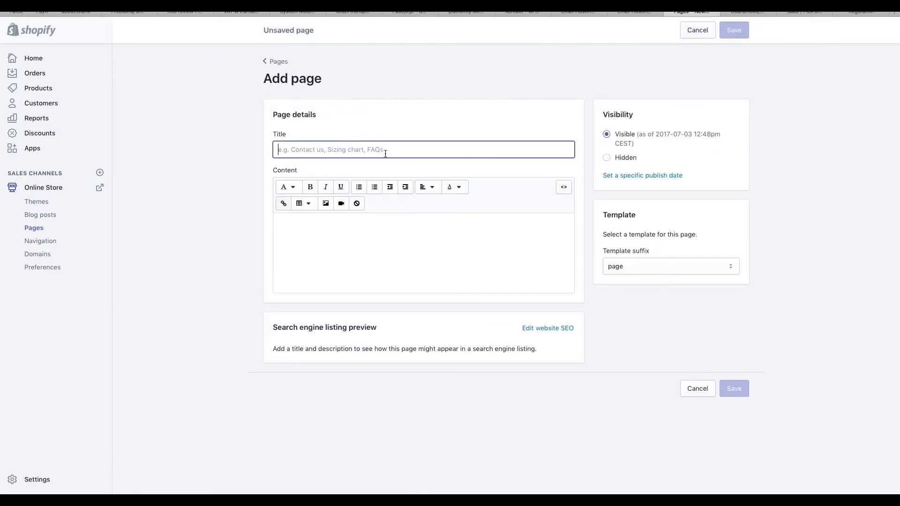
- Title the new page 'Refund policy' and paste the full refund policy text into its content
{"action": "type", "text": "Refund policy"}
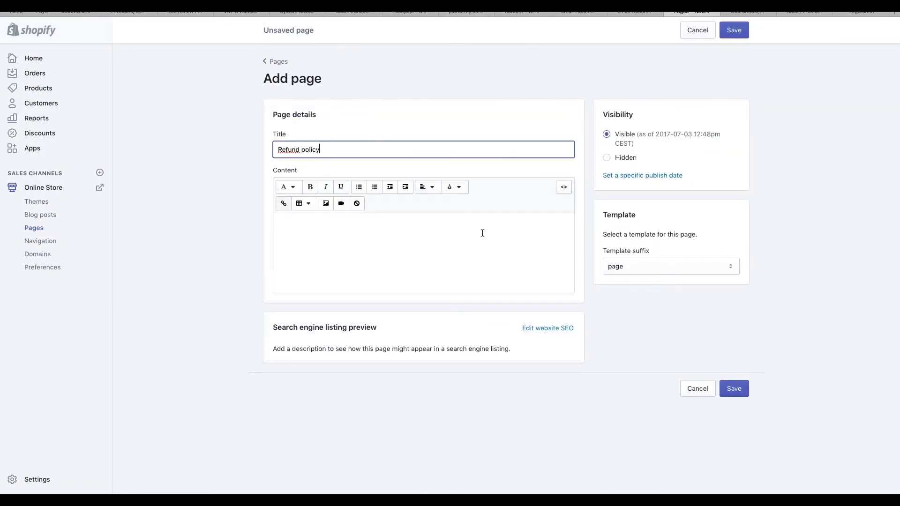
{"action": "left_click", "coordinate": [486, 242]}
{"action": "key", "text": "ctrl+v"}
{"action": "scroll", "coordinate": [431, 288], "scroll_direction": "up", "scroll_amount": 15}
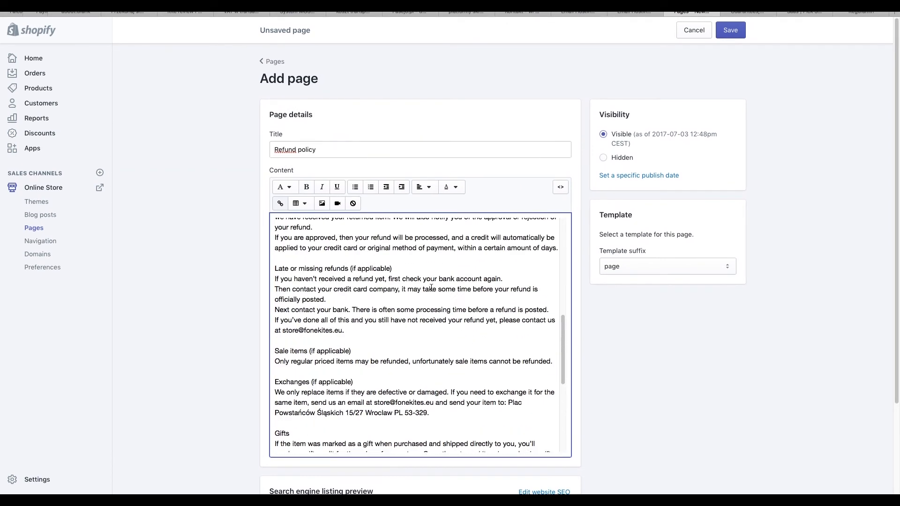
{"action": "scroll", "coordinate": [703, 356], "scroll_direction": "down", "scroll_amount": 3}
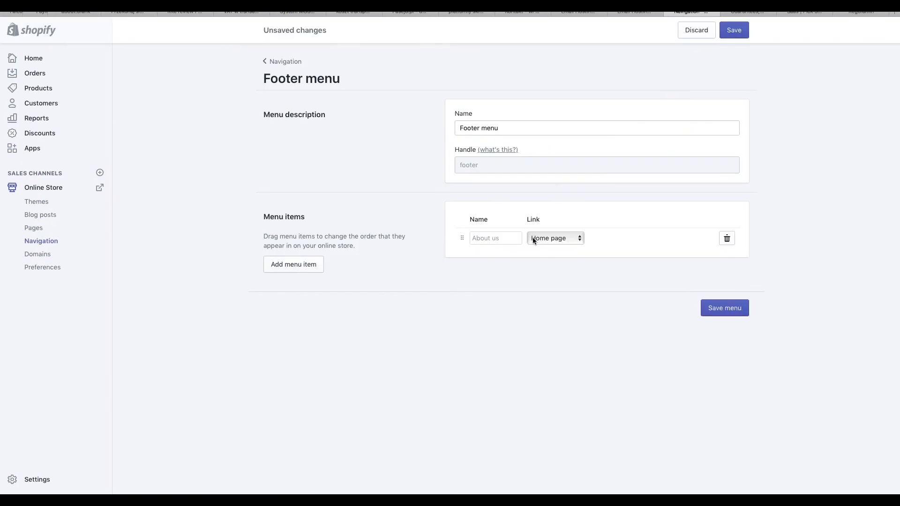
- Add a second footer menu item linked to the Refund policy page
{"action": "left_click", "coordinate": [294, 269]}
{"action": "left_click", "coordinate": [556, 258]}
{"action": "left_click", "coordinate": [548, 321]}
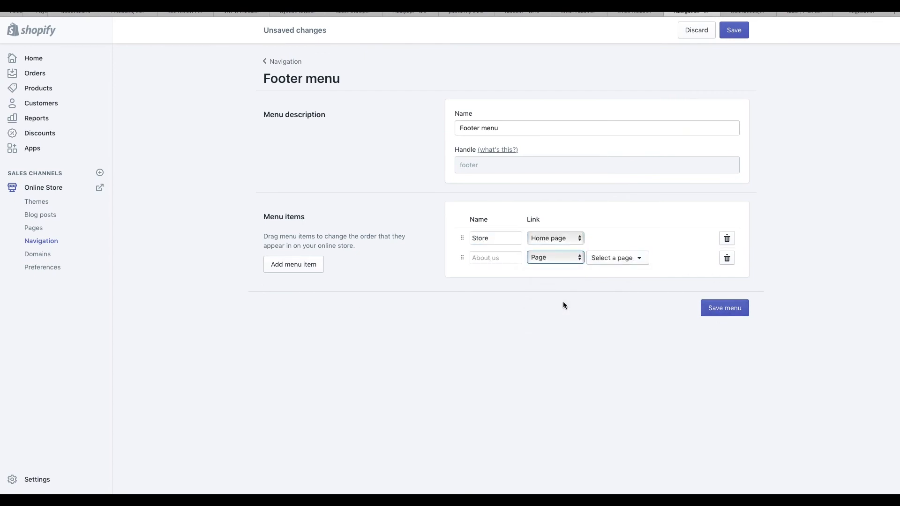
{"action": "left_click", "coordinate": [621, 257]}
{"action": "left_click", "coordinate": [616, 301]}
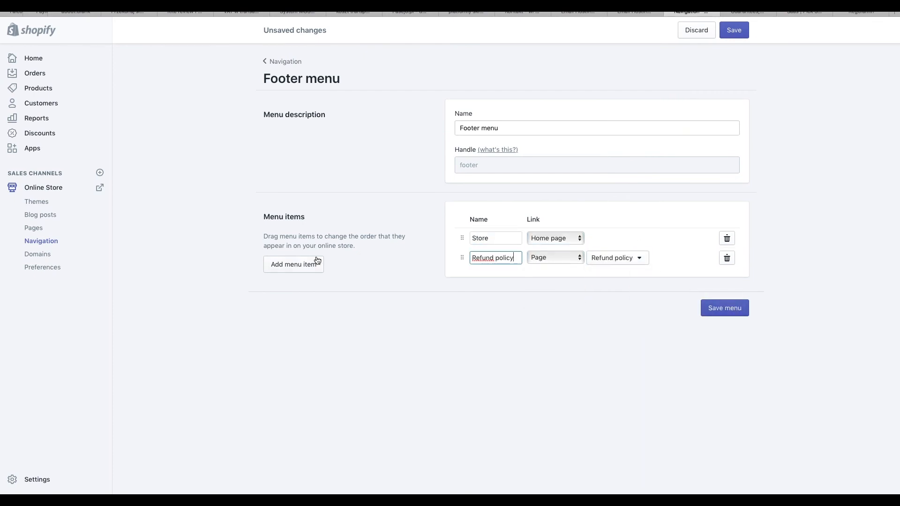
- Add a third footer menu item linked to the Privacy policy page
{"action": "left_click", "coordinate": [317, 261]}
{"action": "left_click", "coordinate": [555, 277]}
{"action": "left_click", "coordinate": [546, 321]}
{"action": "left_click", "coordinate": [618, 278]}
{"action": "left_click", "coordinate": [612, 311]}
{"action": "type", "text": "P~"}
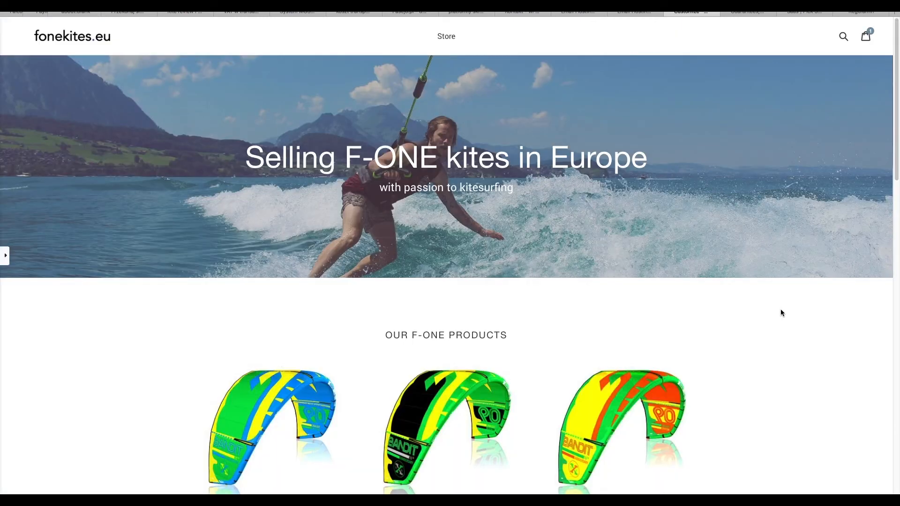
{"action": "scroll", "coordinate": [780, 309], "scroll_direction": "down", "scroll_amount": 20}
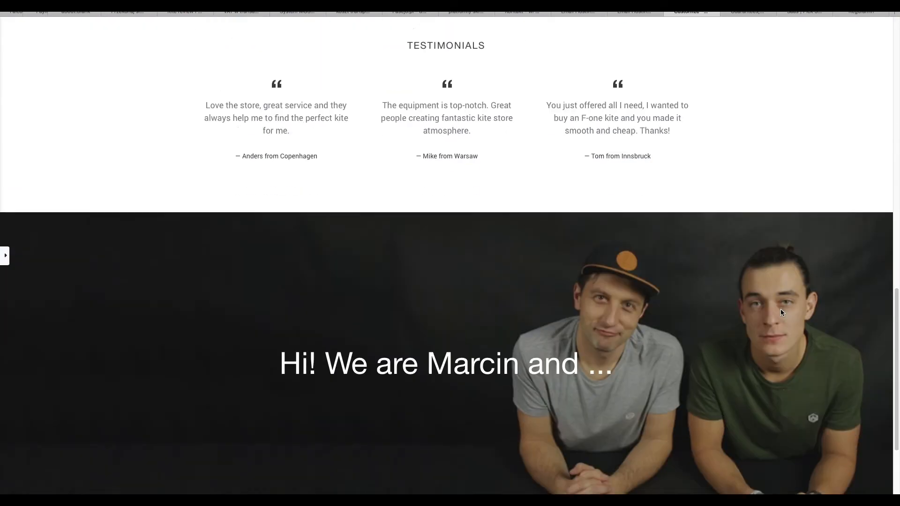
- Scroll the storefront Refund policy page to its footer and open the Privacy policy page
{"action": "scroll", "coordinate": [446, 439], "scroll_direction": "up", "scroll_amount": 3}
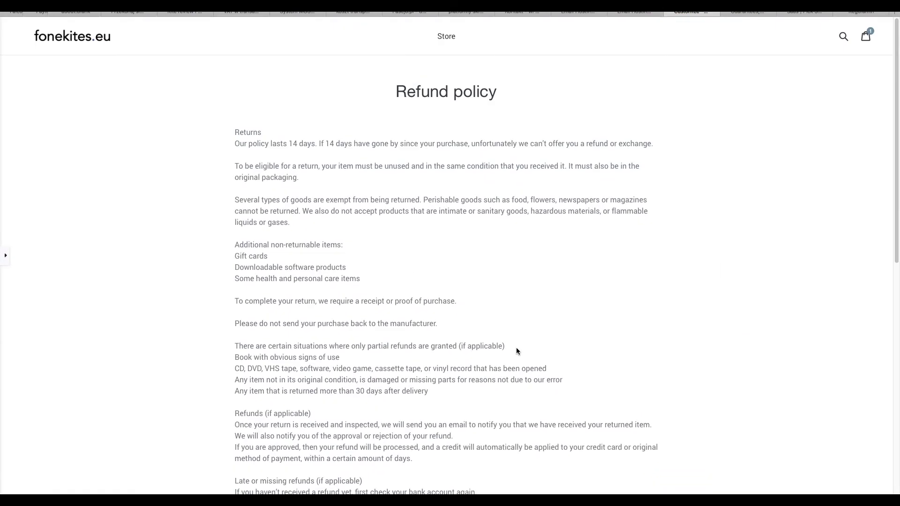
{"action": "scroll", "coordinate": [516, 351], "scroll_direction": "down", "scroll_amount": 8}
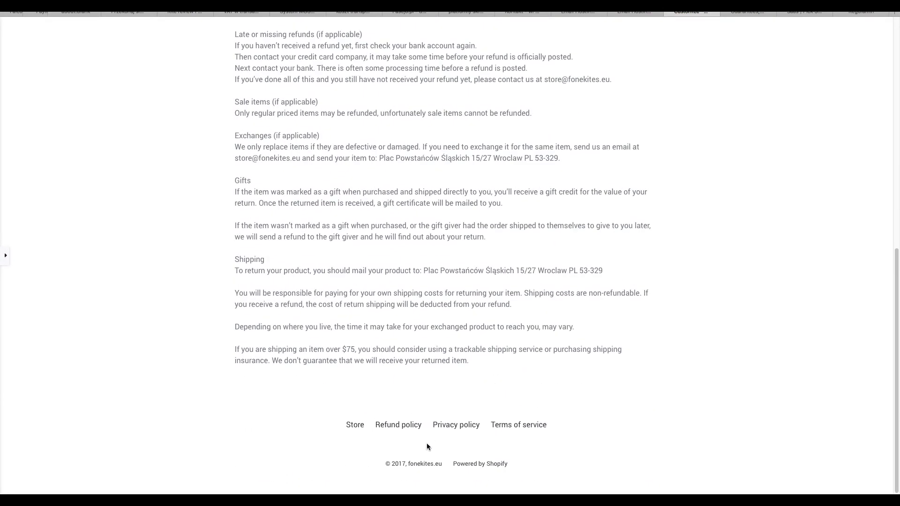
{"action": "left_click", "coordinate": [460, 428]}
{"action": "scroll", "coordinate": [513, 408], "scroll_direction": "down", "scroll_amount": 15}
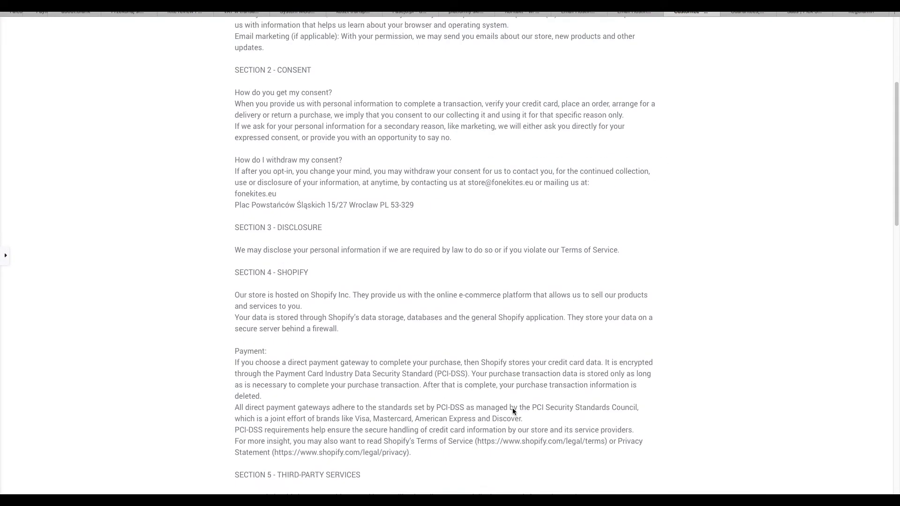
{"action": "scroll", "coordinate": [513, 412], "scroll_direction": "down", "scroll_amount": 5}
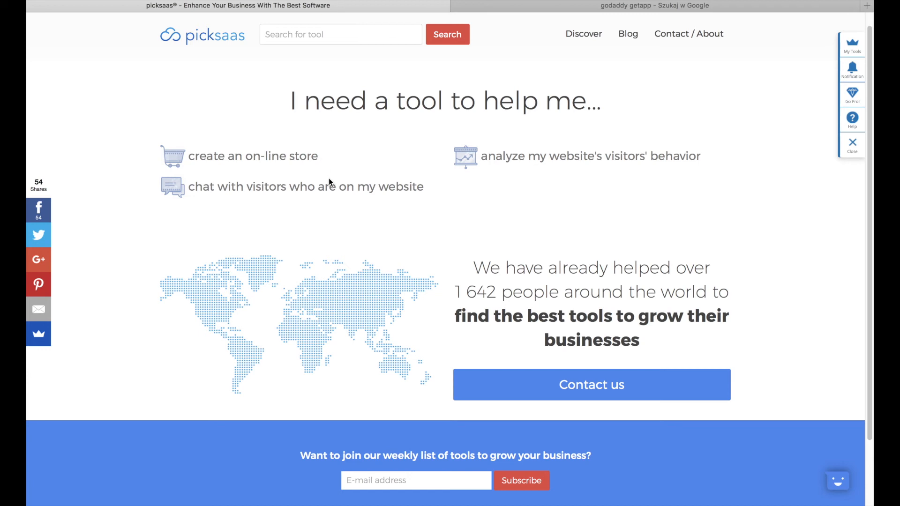
- Open the Google Analytics listing among picksaas analytical tools and browse its screenshots
{"action": "scroll", "coordinate": [533, 158], "scroll_direction": "up", "scroll_amount": 5}
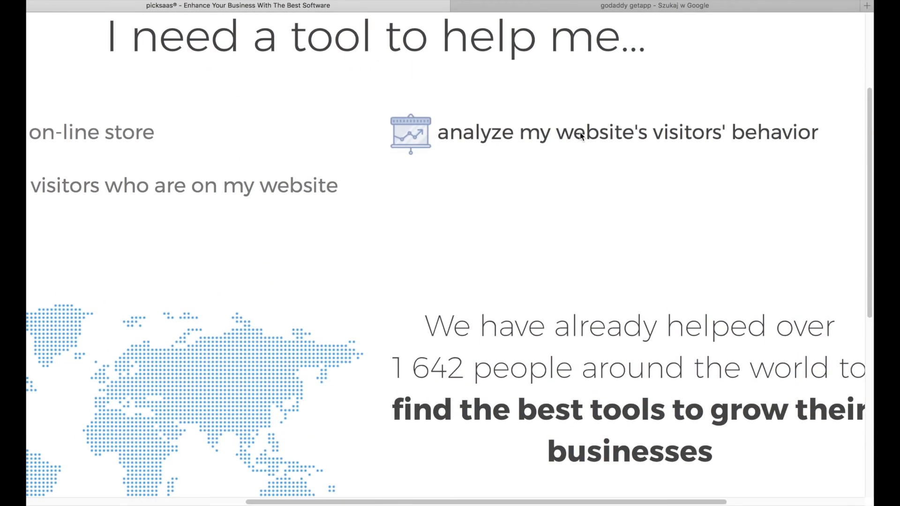
{"action": "scroll", "coordinate": [445, 150], "scroll_direction": "down", "scroll_amount": 3}
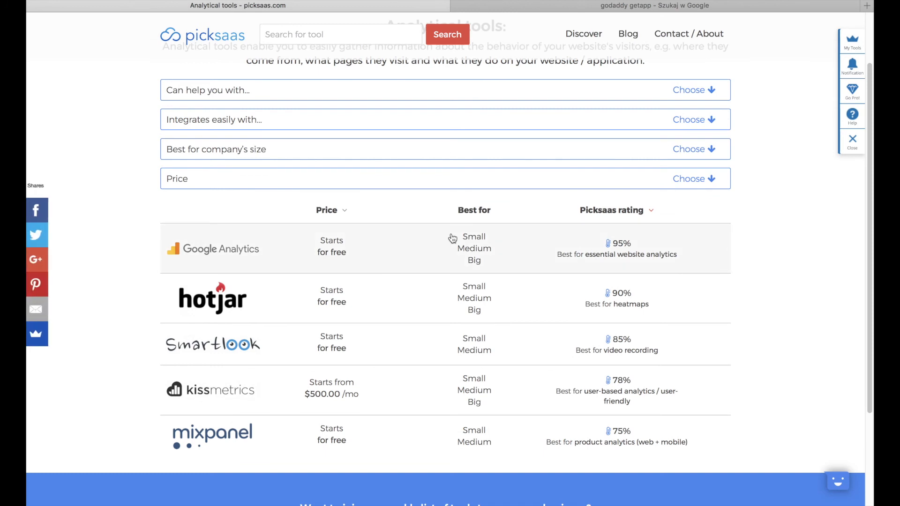
{"action": "left_click", "coordinate": [396, 250]}
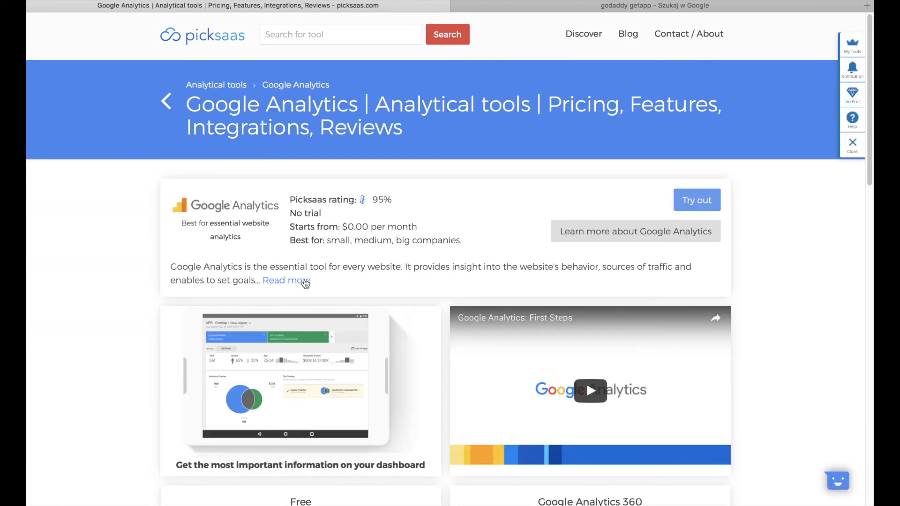
{"action": "scroll", "coordinate": [422, 275], "scroll_direction": "down", "scroll_amount": 2}
{"action": "left_click", "coordinate": [432, 332]}
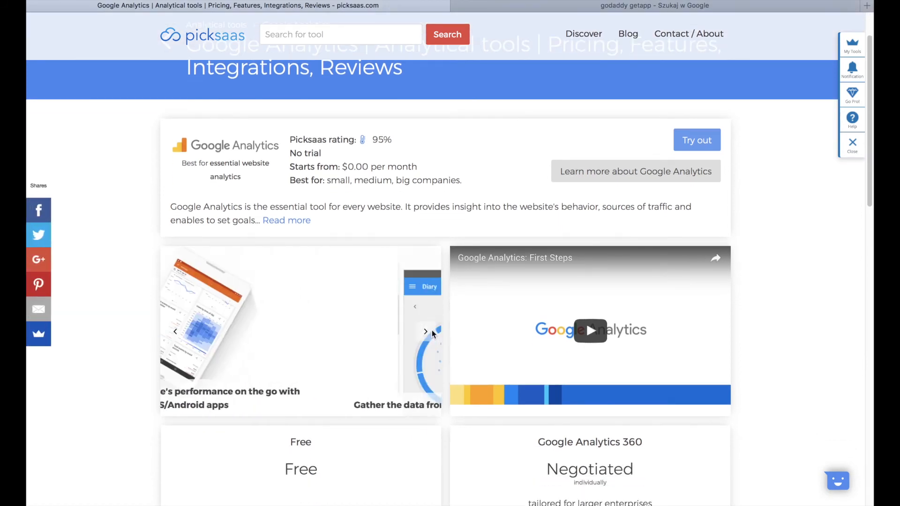
{"action": "scroll", "coordinate": [432, 330], "scroll_direction": "down", "scroll_amount": 10}
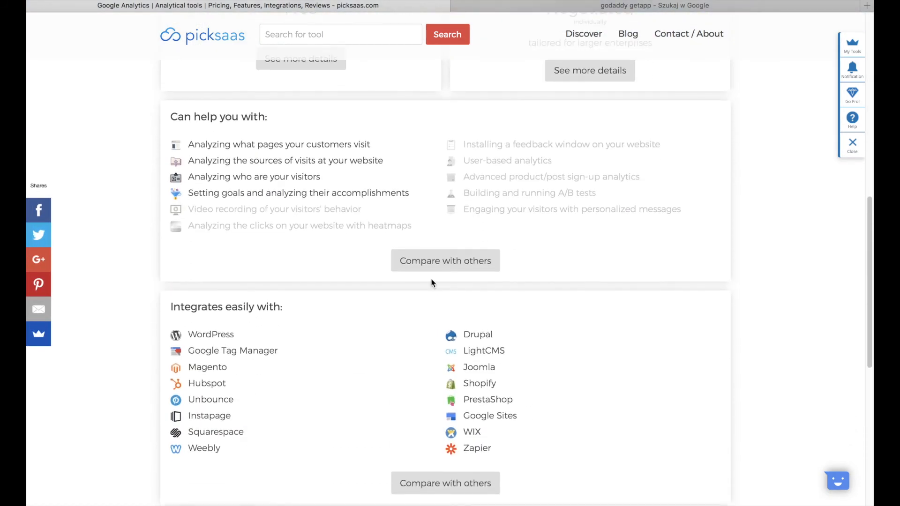
{"action": "scroll", "coordinate": [462, 307], "scroll_direction": "left", "scroll_amount": 5}
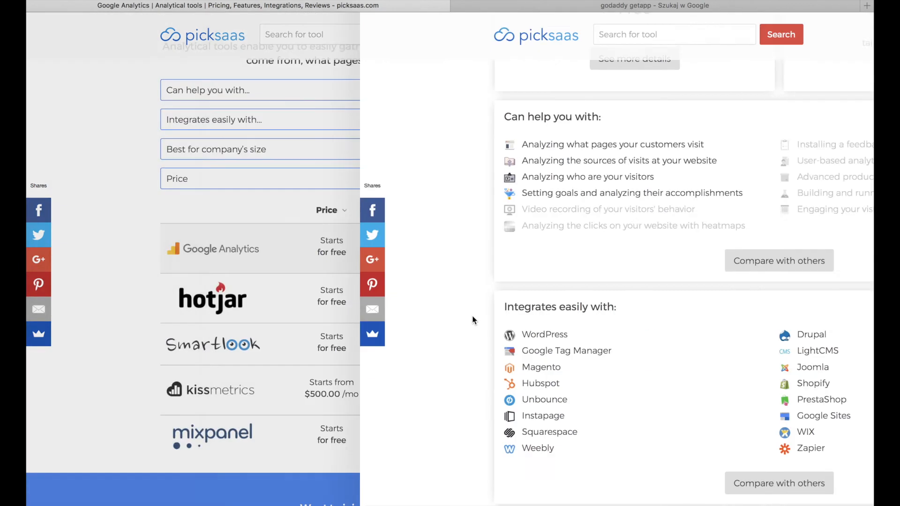
{"action": "scroll", "coordinate": [611, 257], "scroll_direction": "up", "scroll_amount": 1}
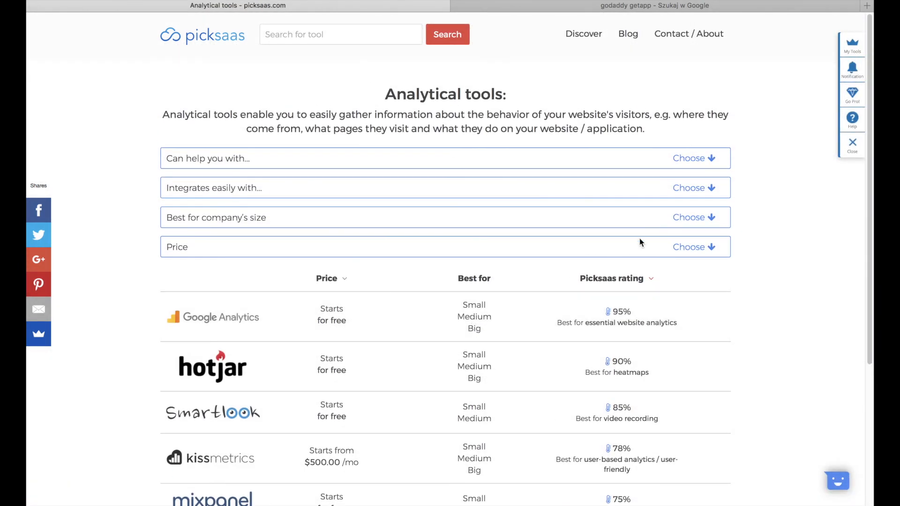
- Filter the analytical tools to those integrating with Shopify, then go to Shopify's Online Store preferences
{"action": "left_click", "coordinate": [692, 192]}
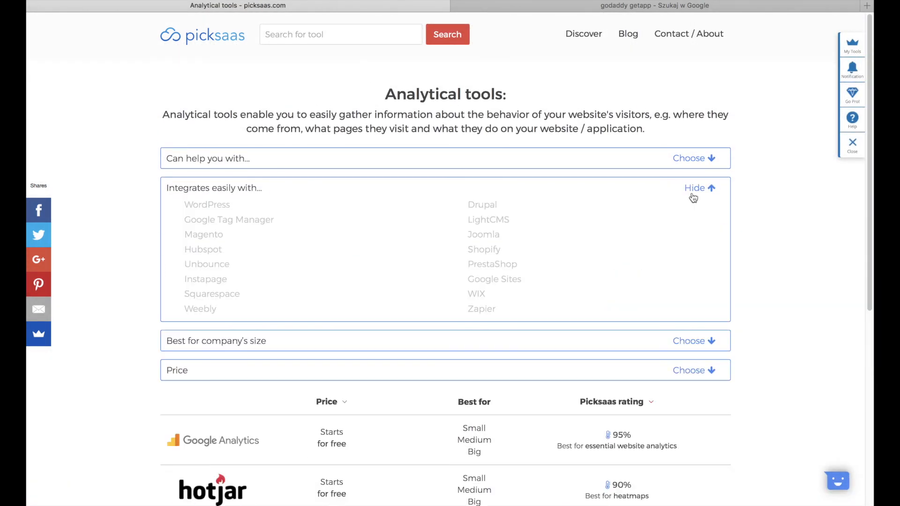
{"action": "left_click", "coordinate": [483, 256]}
{"action": "scroll", "coordinate": [488, 253], "scroll_direction": "down", "scroll_amount": 3}
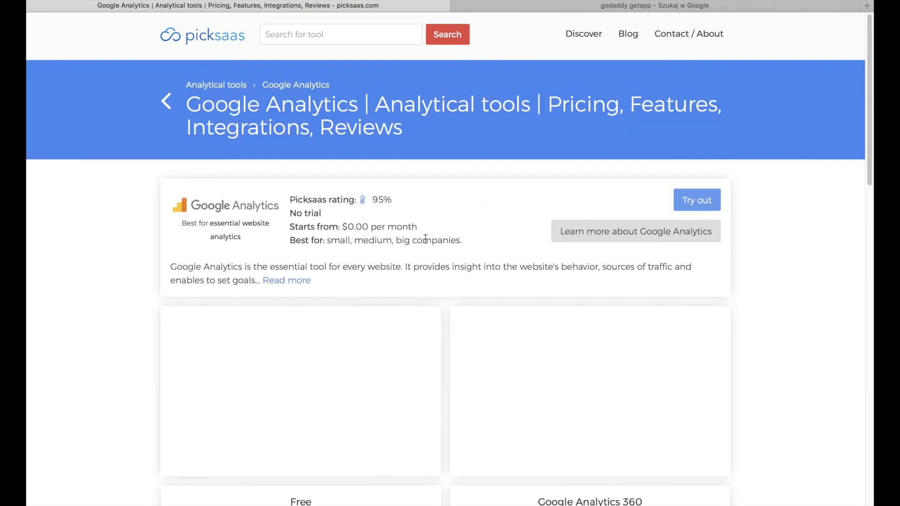
{"action": "scroll", "coordinate": [485, 195], "scroll_direction": "down", "scroll_amount": 2}
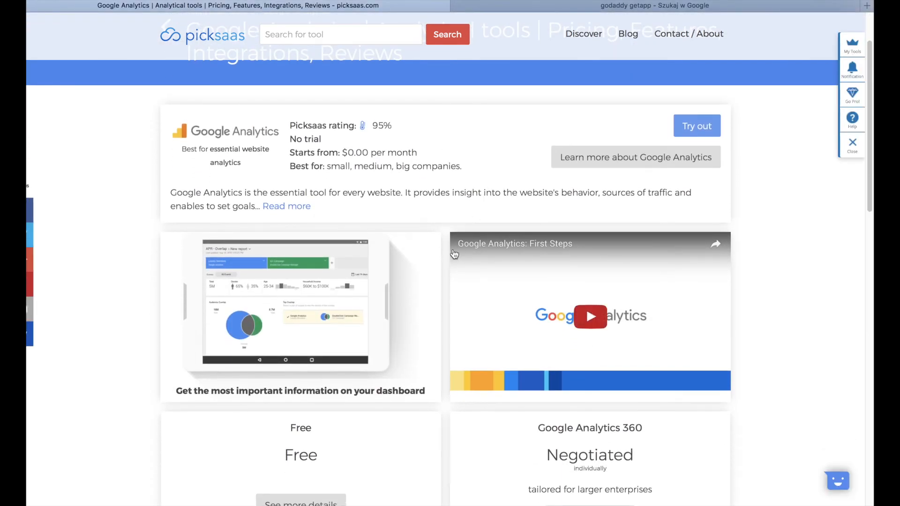
{"action": "scroll", "coordinate": [454, 255], "scroll_direction": "down", "scroll_amount": 1}
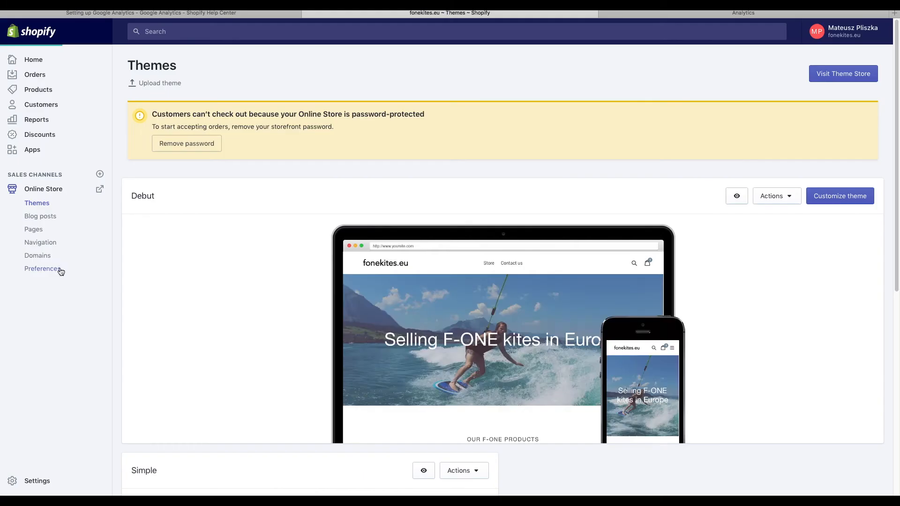
{"action": "left_click", "coordinate": [57, 268]}
- Paste the Google Analytics tracking ID into the Google Analytics account field and save
{"action": "scroll", "coordinate": [583, 314], "scroll_direction": "up", "scroll_amount": 10}
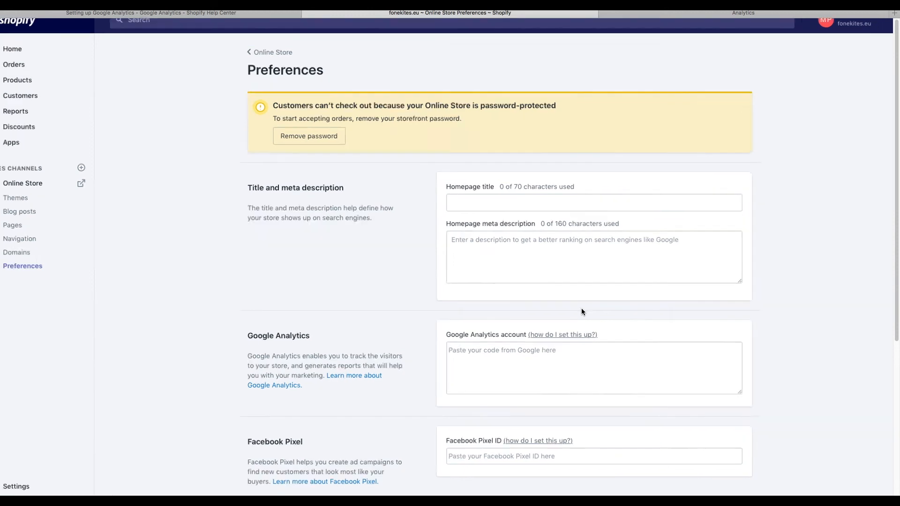
{"action": "left_click", "coordinate": [549, 290]}
{"action": "key", "text": "super+v"}
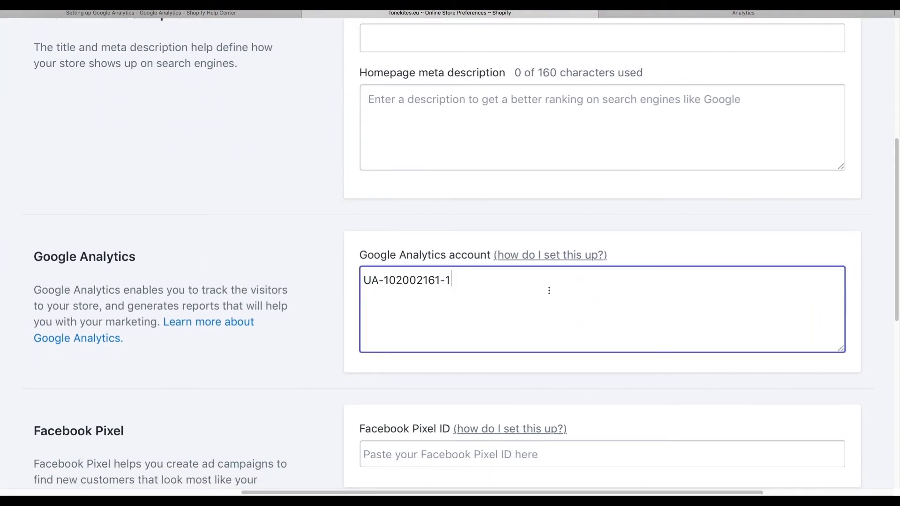
{"action": "scroll", "coordinate": [549, 293], "scroll_direction": "down", "scroll_amount": 10}
{"action": "scroll", "coordinate": [547, 295], "scroll_direction": "down", "scroll_amount": 5}
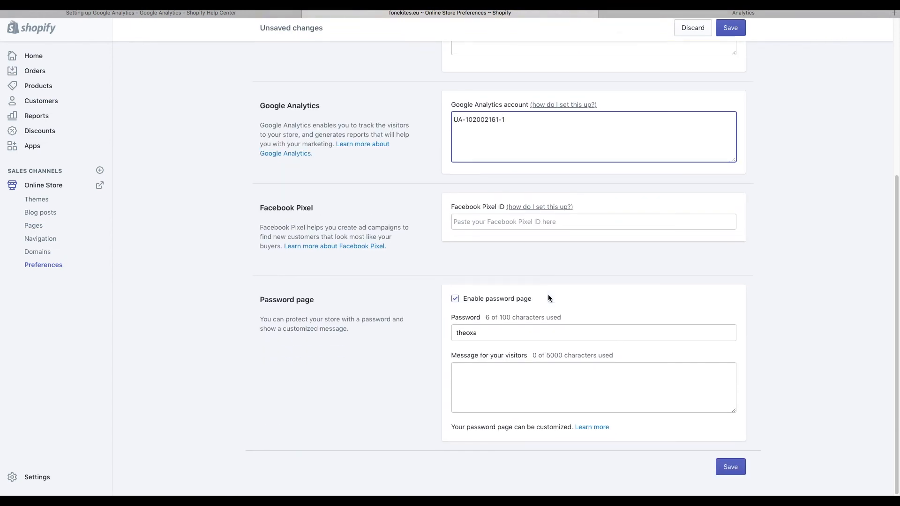
{"action": "left_click", "coordinate": [739, 472]}
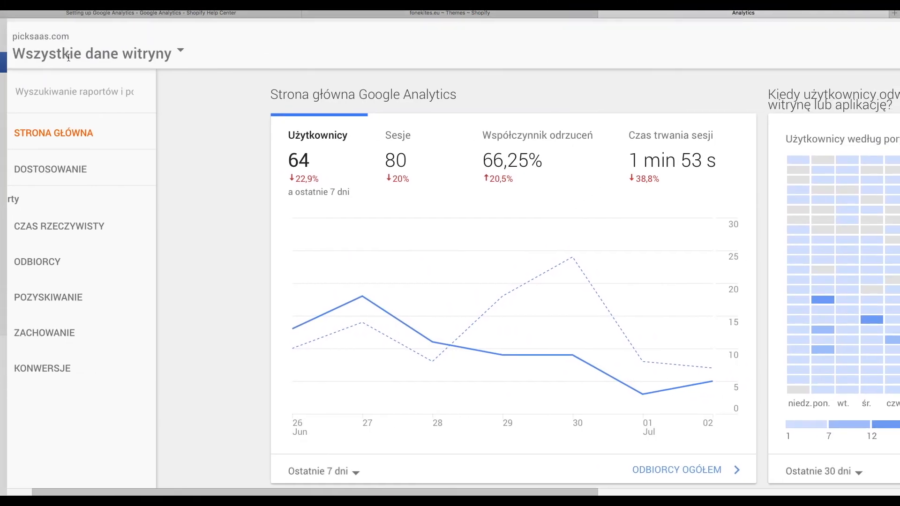
- Switch the view's e-commerce status to WŁ. and turn on enhanced e-commerce reporting
{"action": "left_click", "coordinate": [69, 54]}
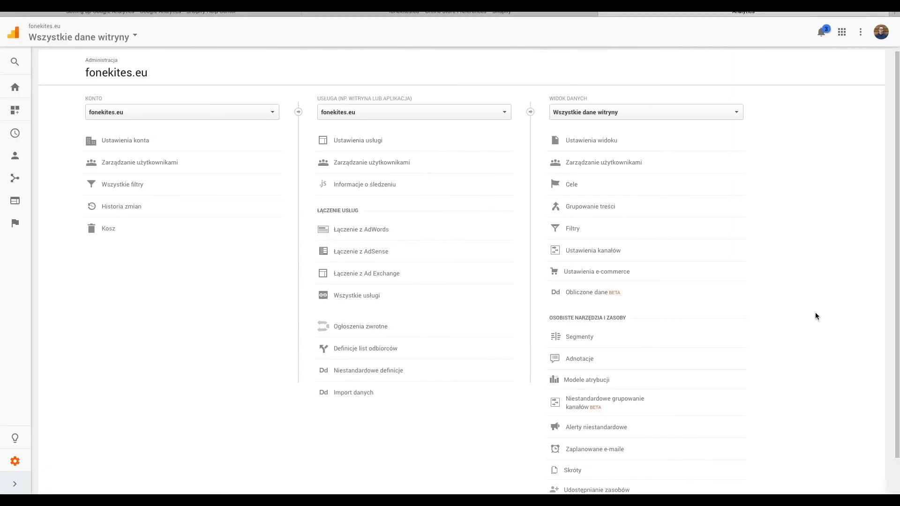
{"action": "left_click", "coordinate": [693, 271]}
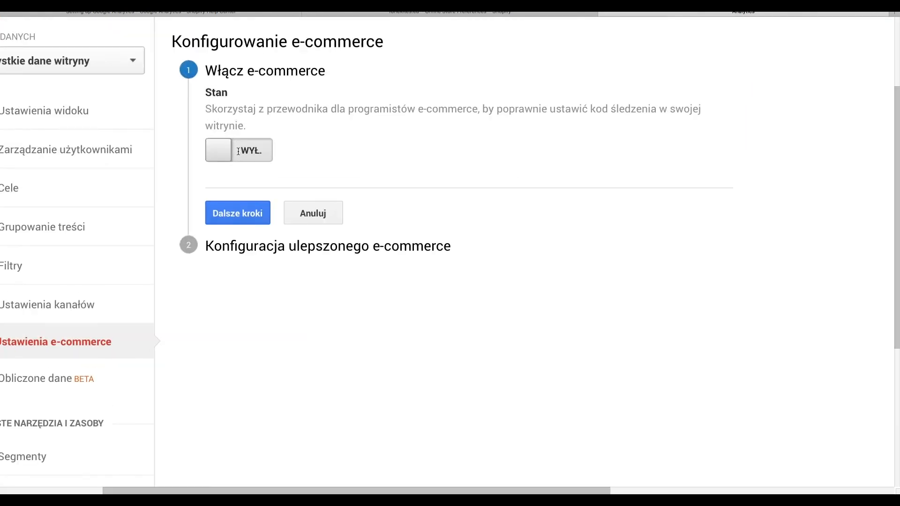
{"action": "left_click", "coordinate": [244, 156]}
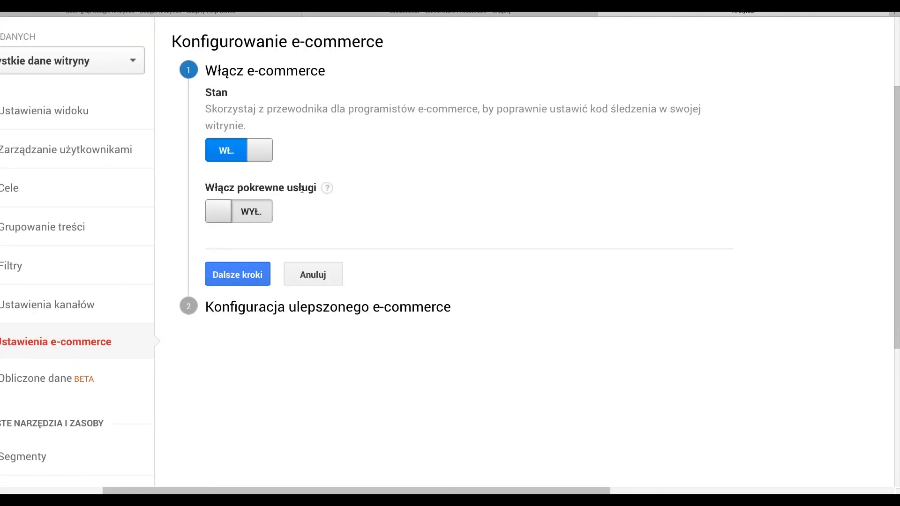
{"action": "scroll", "coordinate": [249, 261], "scroll_direction": "down", "scroll_amount": 1}
{"action": "left_click", "coordinate": [248, 260]}
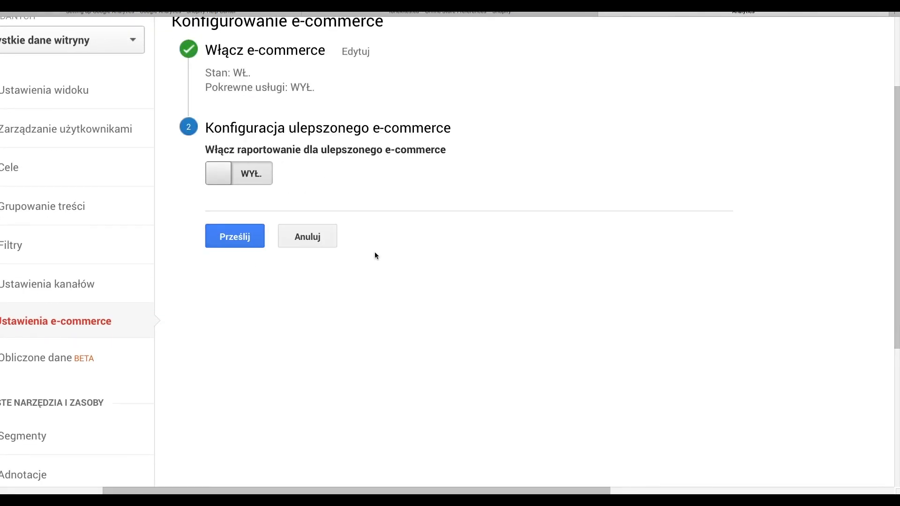
{"action": "left_click", "coordinate": [249, 175]}
{"action": "scroll", "coordinate": [356, 217], "scroll_direction": "down", "scroll_amount": 1}
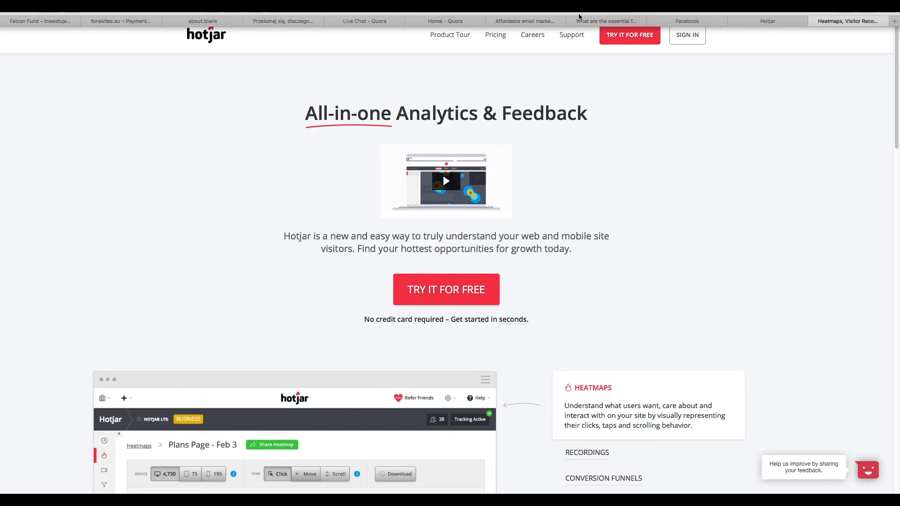
- Search the web for 'hotjar shopify' and read Hotjar's Shopify installation guide
{"action": "left_click", "coordinate": [594, 13]}
{"action": "type", "text": "hotjar shopifu"}
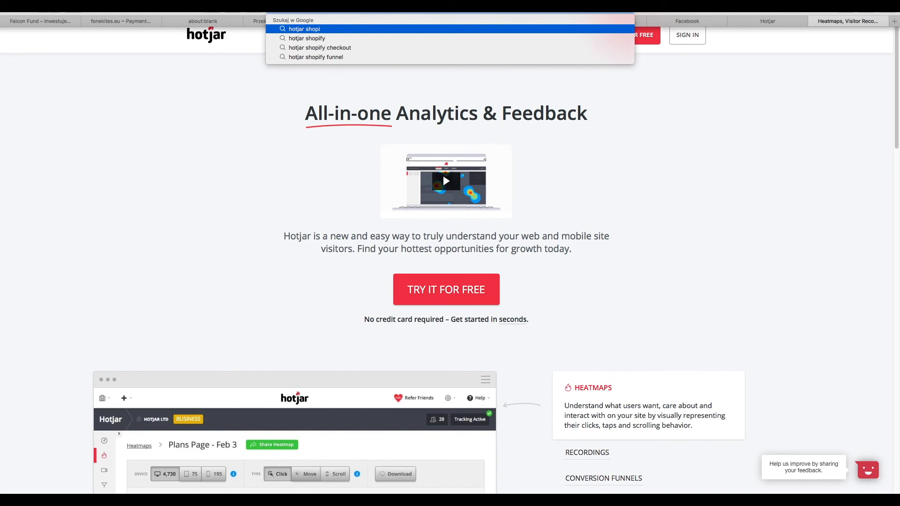
{"action": "key", "text": "BackSpace"}
{"action": "type", "text": "y"}
{"action": "key", "text": "Return"}
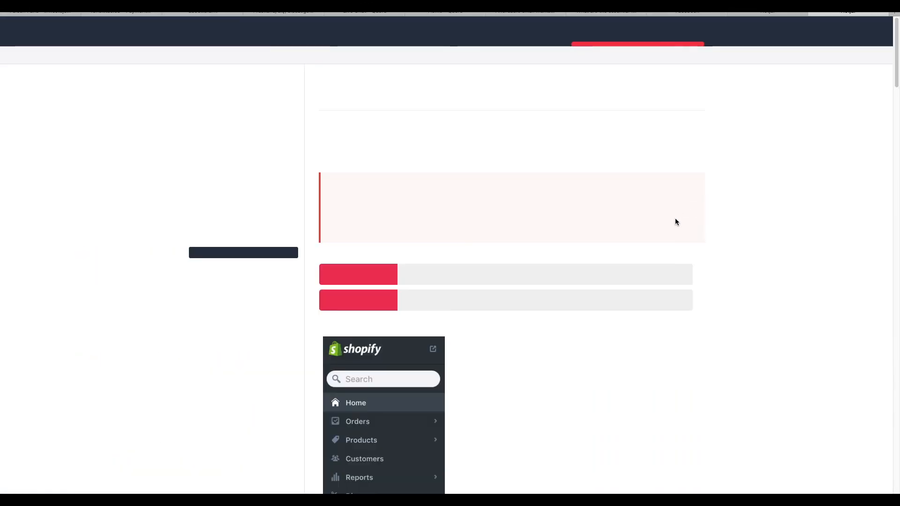
{"action": "scroll", "coordinate": [675, 218], "scroll_direction": "down", "scroll_amount": 2}
{"action": "scroll", "coordinate": [610, 302], "scroll_direction": "up", "scroll_amount": 3}
{"action": "scroll", "coordinate": [610, 305], "scroll_direction": "down", "scroll_amount": 10}
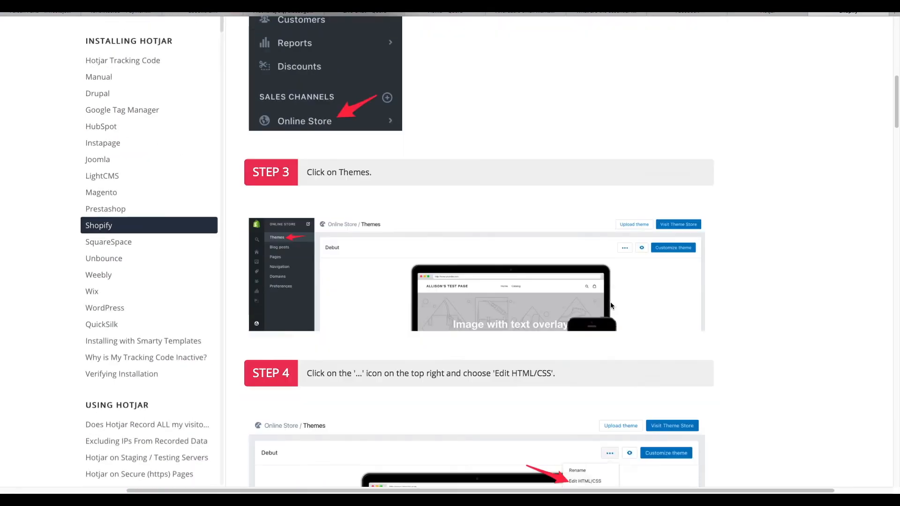
{"action": "scroll", "coordinate": [610, 305], "scroll_direction": "down", "scroll_amount": 2}
{"action": "scroll", "coordinate": [611, 311], "scroll_direction": "up", "scroll_amount": 5}
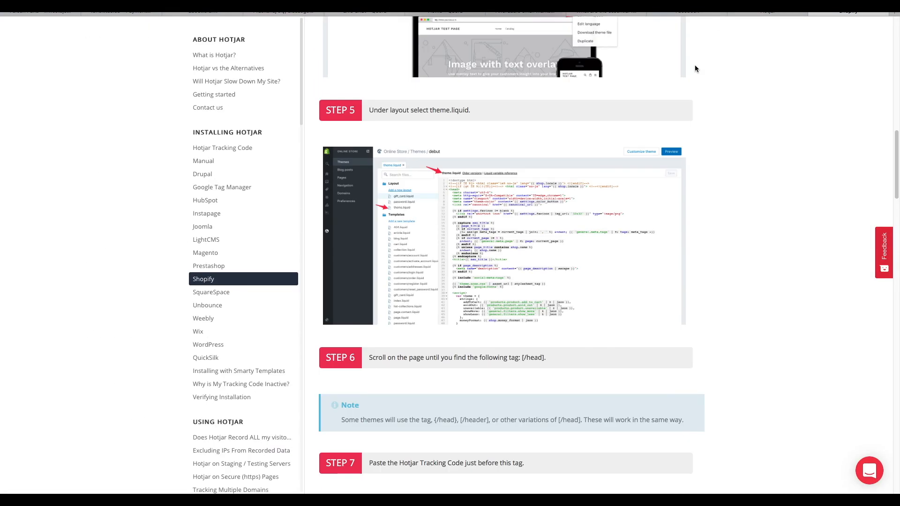
{"action": "left_click", "coordinate": [765, 11]}
{"action": "left_click_drag", "start_coordinate": [417, 272], "coordinate": [420, 176]}
{"action": "left_click_drag", "start_coordinate": [450, 280], "coordinate": [391, 177]}
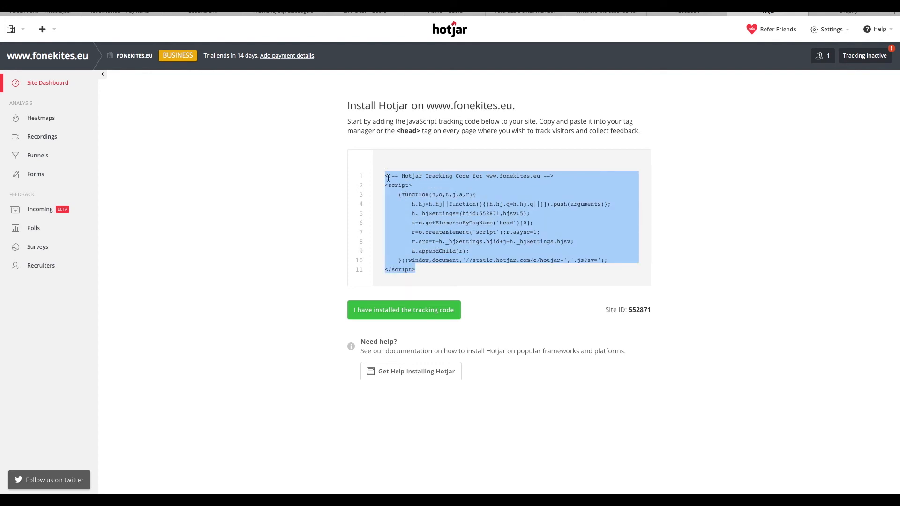
- Open the debut theme's code editor from the theme actions and load Layout > theme.liquid
{"action": "key", "text": "ctrl+Left"}
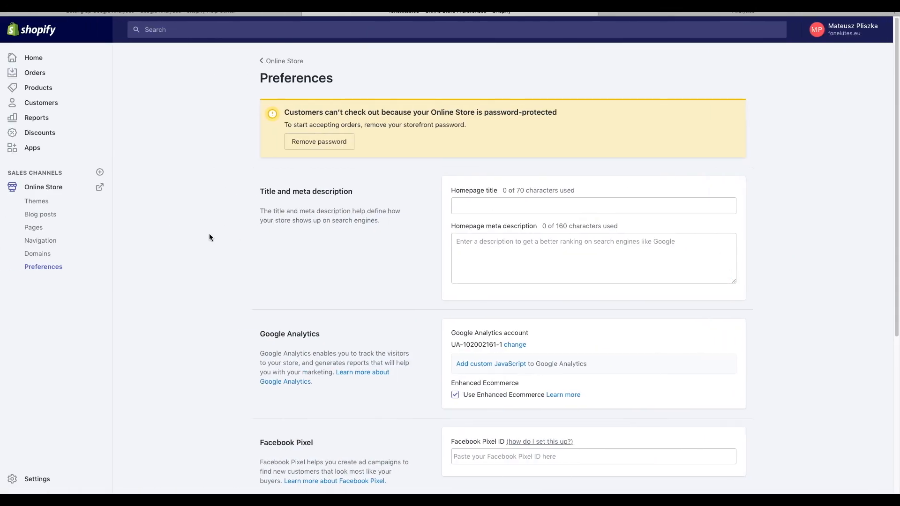
{"action": "scroll", "coordinate": [32, 189], "scroll_direction": "up", "scroll_amount": 5}
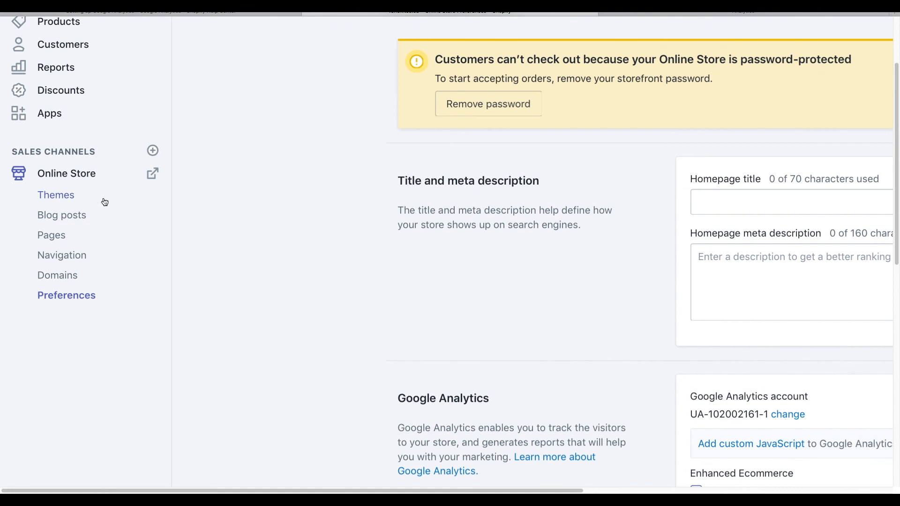
{"action": "scroll", "coordinate": [608, 206], "scroll_direction": "down", "scroll_amount": 5}
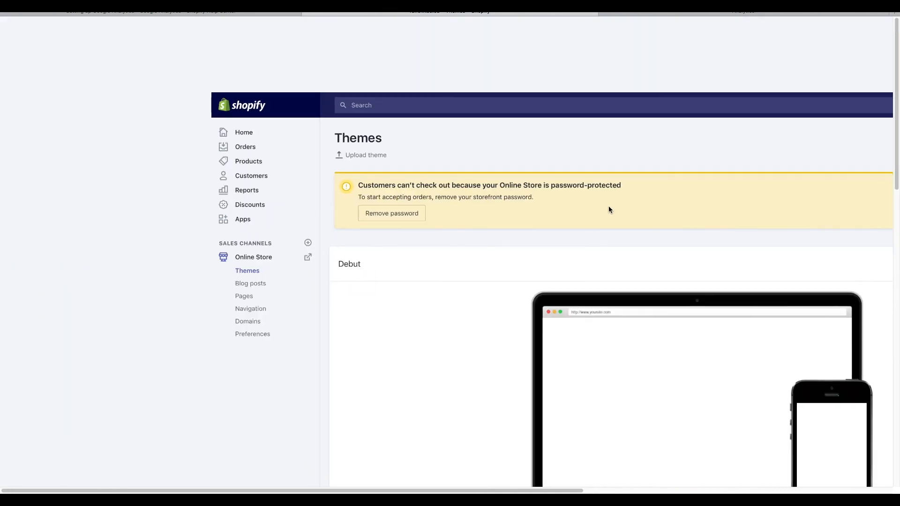
{"action": "left_click", "coordinate": [757, 194]}
{"action": "left_click", "coordinate": [777, 193]}
{"action": "left_click", "coordinate": [778, 200]}
{"action": "scroll", "coordinate": [764, 220], "scroll_direction": "up", "scroll_amount": 5}
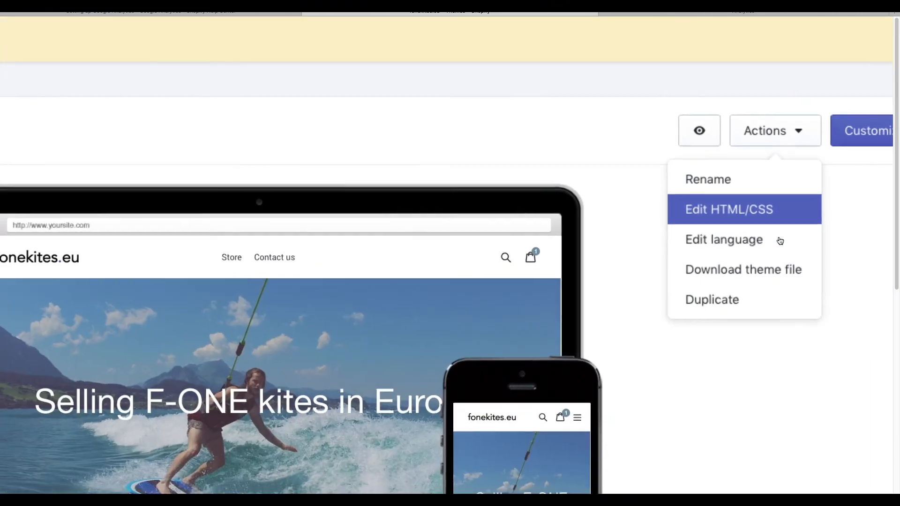
{"action": "left_click", "coordinate": [766, 212]}
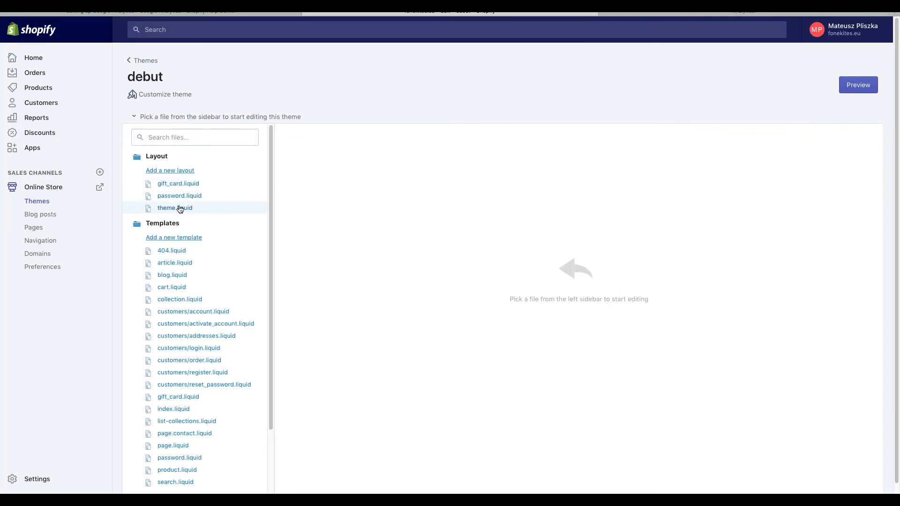
{"action": "scroll", "coordinate": [181, 211], "scroll_direction": "up", "scroll_amount": 3}
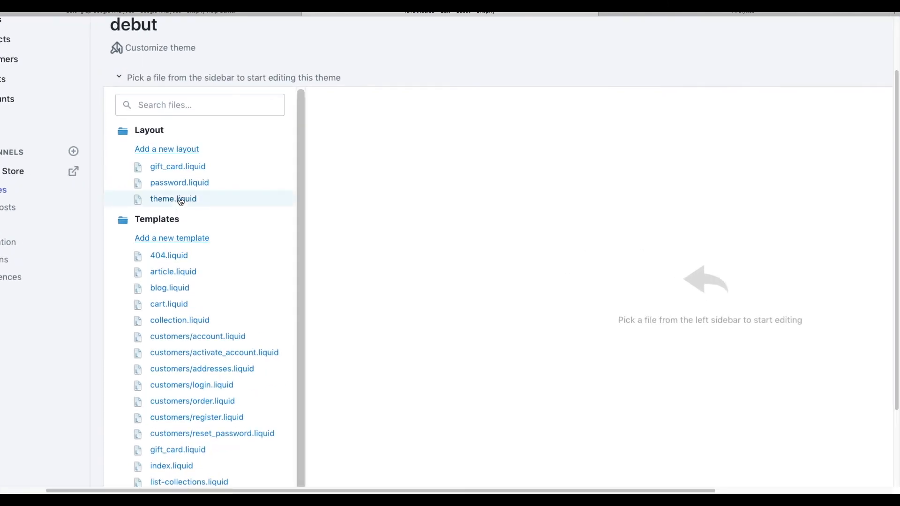
{"action": "left_click", "coordinate": [181, 201]}
{"action": "scroll", "coordinate": [181, 201], "scroll_direction": "down", "scroll_amount": 3}
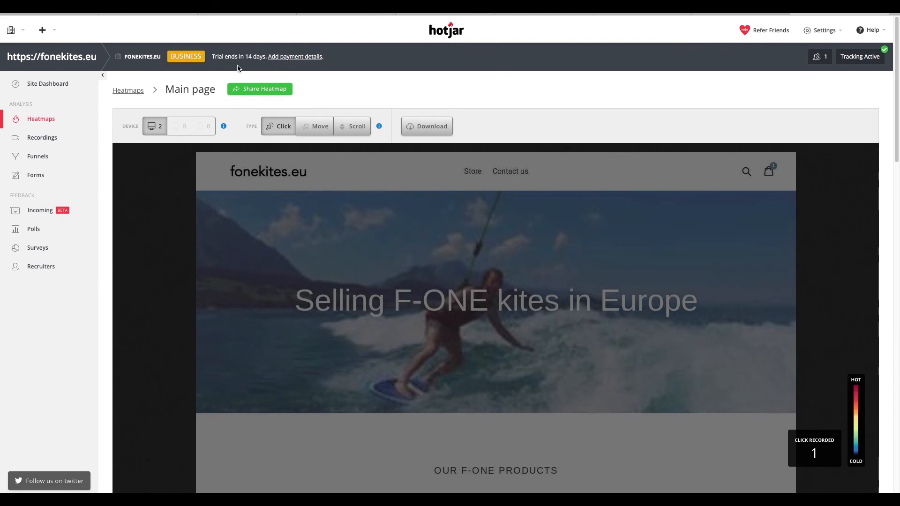
- Play the first visitor session recording, then scroll through the Main page click heatmap
{"action": "left_click", "coordinate": [37, 137]}
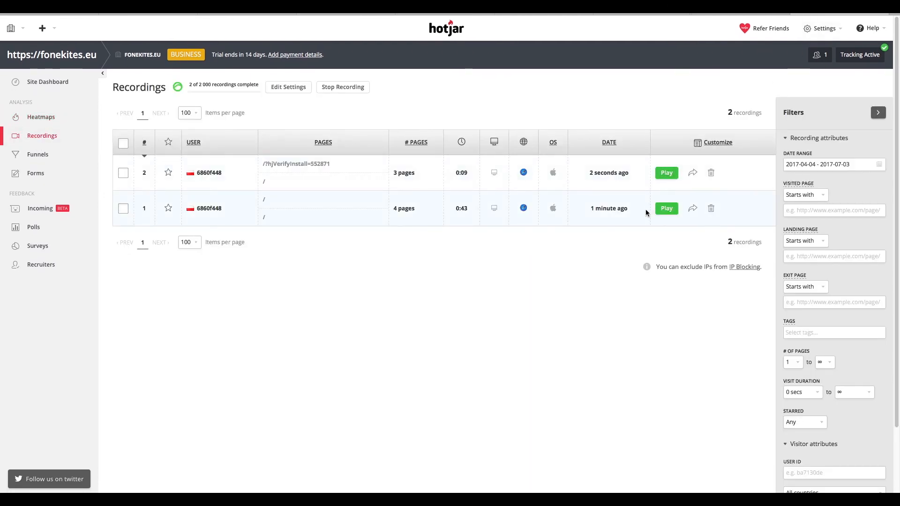
{"action": "left_click", "coordinate": [667, 208]}
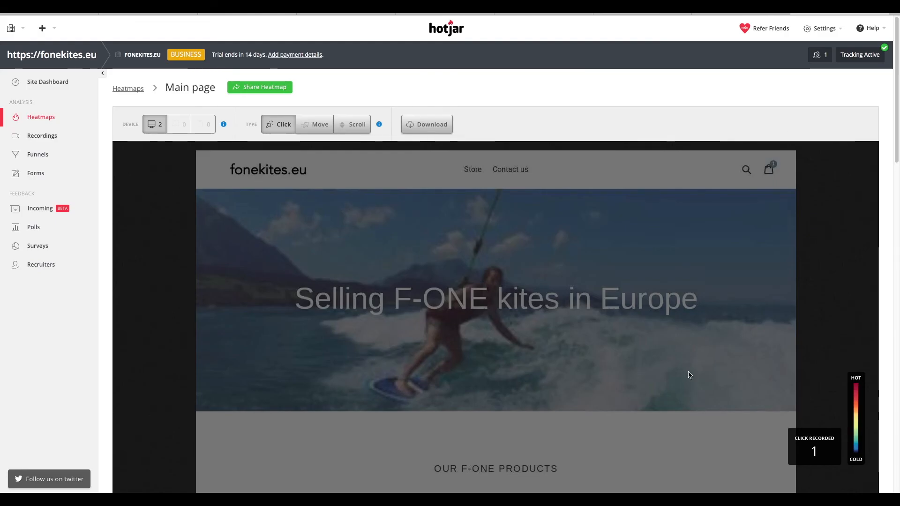
{"action": "scroll", "coordinate": [673, 369], "scroll_direction": "down", "scroll_amount": 6}
{"action": "mouse_move", "coordinate": [367, 256]}
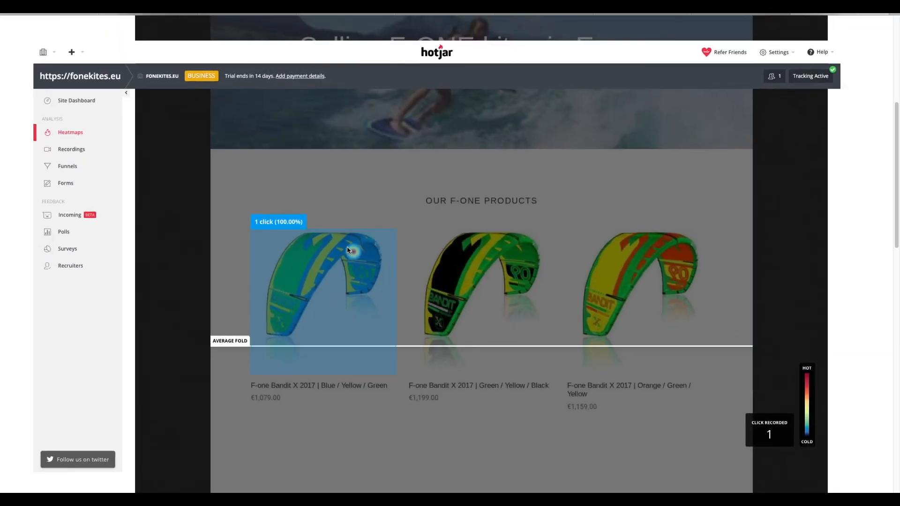
{"action": "scroll", "coordinate": [347, 248], "scroll_direction": "down", "scroll_amount": 4}
{"action": "scroll", "coordinate": [346, 246], "scroll_direction": "down", "scroll_amount": 6}
{"action": "scroll", "coordinate": [347, 246], "scroll_direction": "up", "scroll_amount": 4}
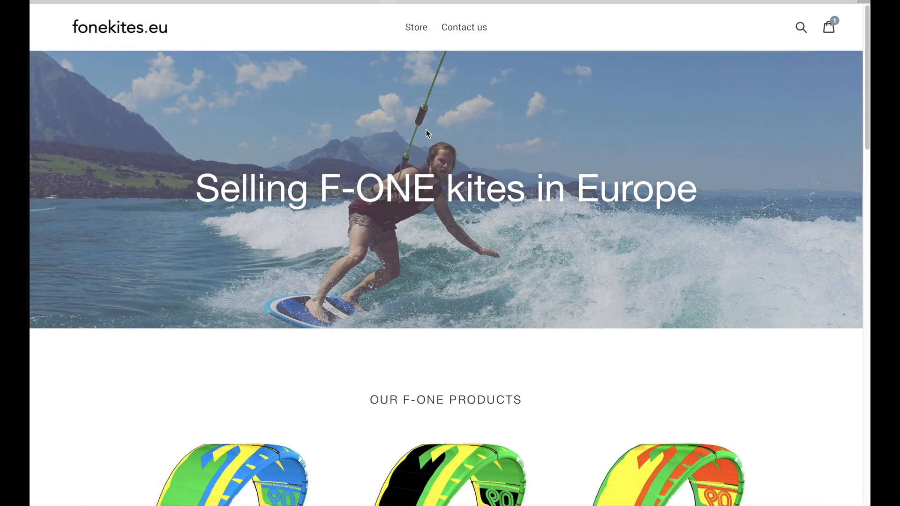
- Scroll through the fonekites.eu homepage and open the Contact us page
{"action": "scroll", "coordinate": [426, 129], "scroll_direction": "down", "scroll_amount": 3}
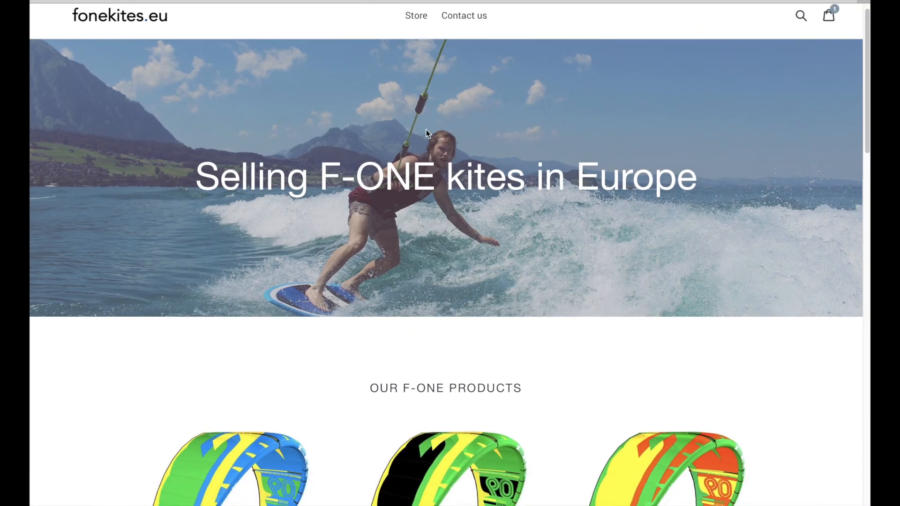
{"action": "scroll", "coordinate": [427, 130], "scroll_direction": "down", "scroll_amount": 10}
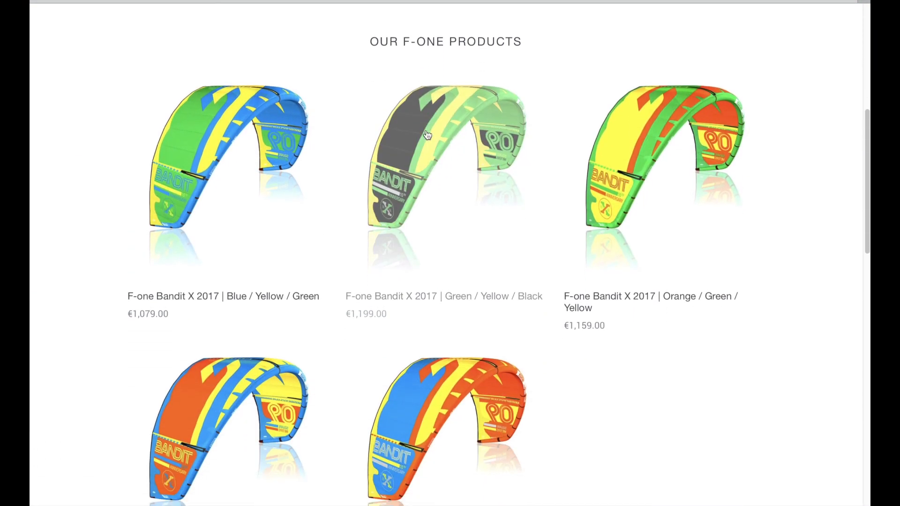
{"action": "scroll", "coordinate": [427, 135], "scroll_direction": "down", "scroll_amount": 10}
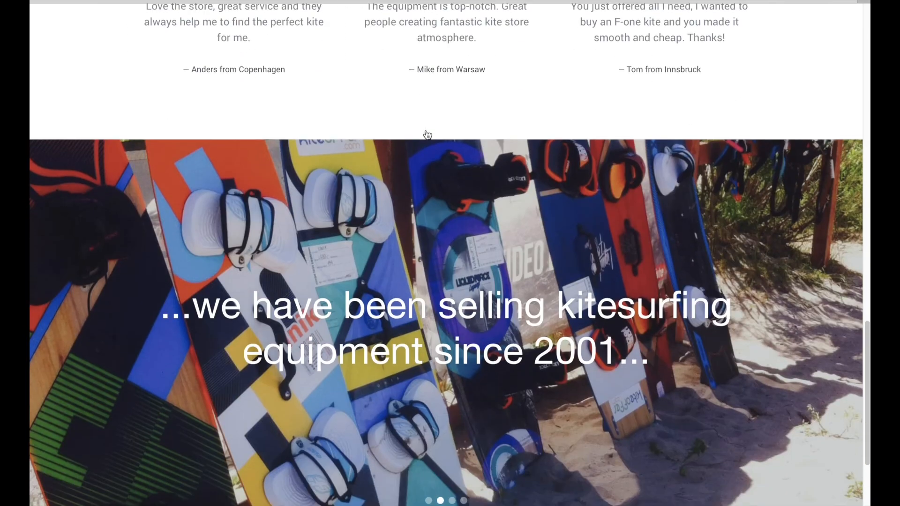
{"action": "scroll", "coordinate": [386, 423], "scroll_direction": "up", "scroll_amount": 20}
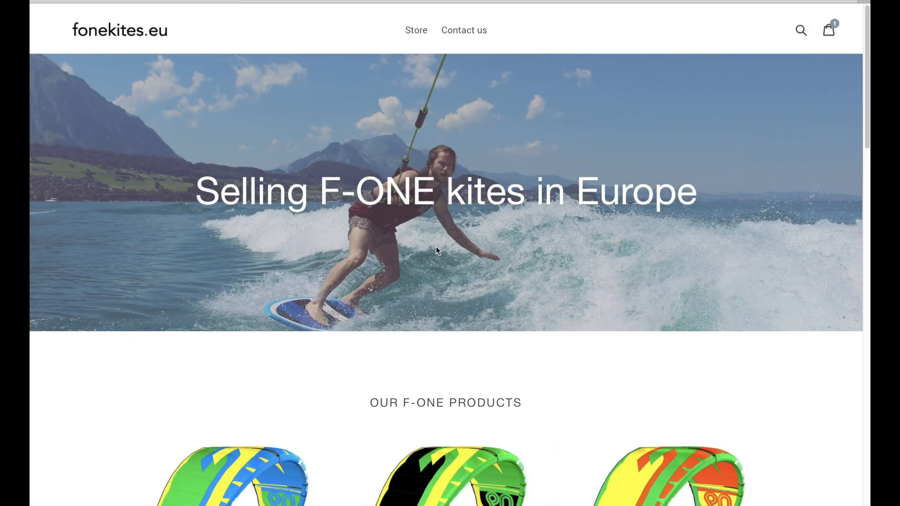
{"action": "left_click", "coordinate": [453, 28]}
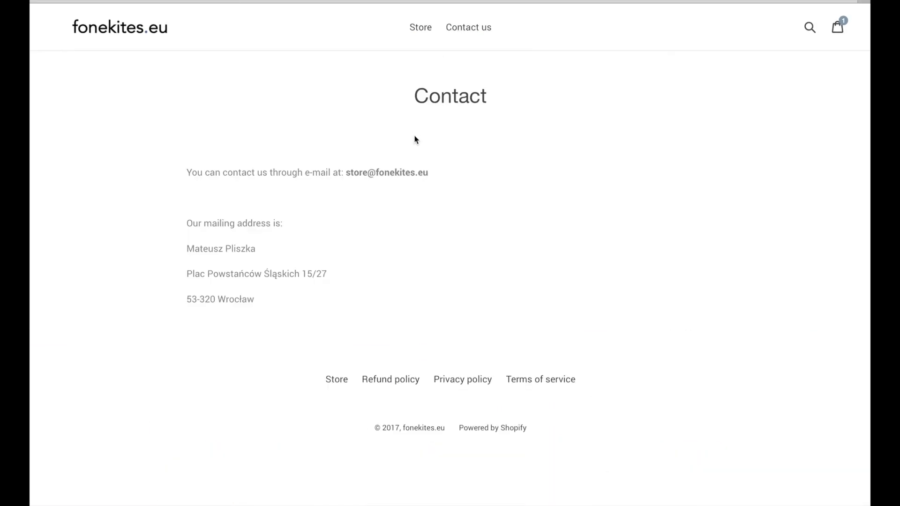
{"action": "scroll", "coordinate": [376, 235], "scroll_direction": "down", "scroll_amount": 4}
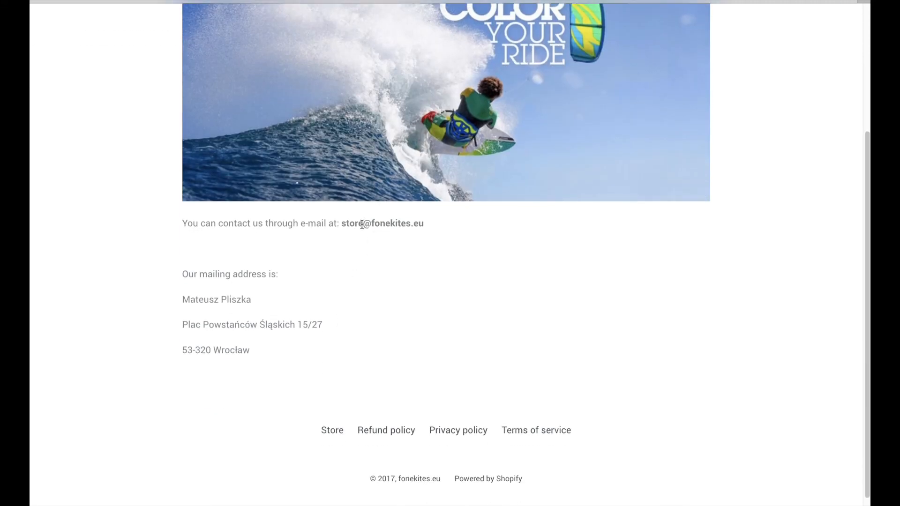
- Select the store's contact e-mail address, then zoom the page out to show the footer
{"action": "mouse_move", "coordinate": [420, 225]}
{"action": "left_mouse_down"}
{"action": "mouse_move", "coordinate": [334, 226]}
{"action": "mouse_move", "coordinate": [429, 230]}
{"action": "left_mouse_up"}
{"action": "left_click", "coordinate": [333, 226]}
{"action": "left_click", "coordinate": [429, 229]}
{"action": "key", "text": "ctrl+plus"}
{"action": "key", "text": "ctrl+plus"}
{"action": "key", "text": "ctrl+minus"}
{"action": "key", "text": "ctrl+minus"}
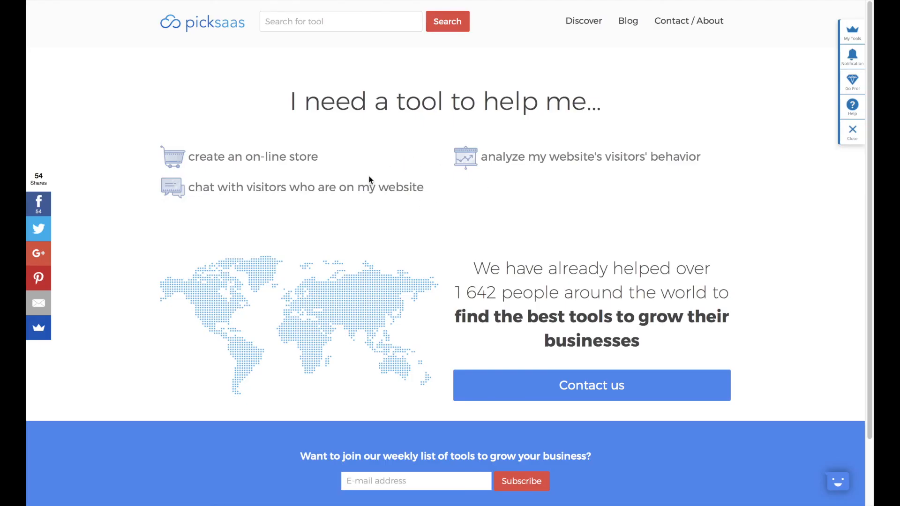
- Filter Picksaas's live chat tools to those integrating with Shopify
{"action": "left_click", "coordinate": [381, 188]}
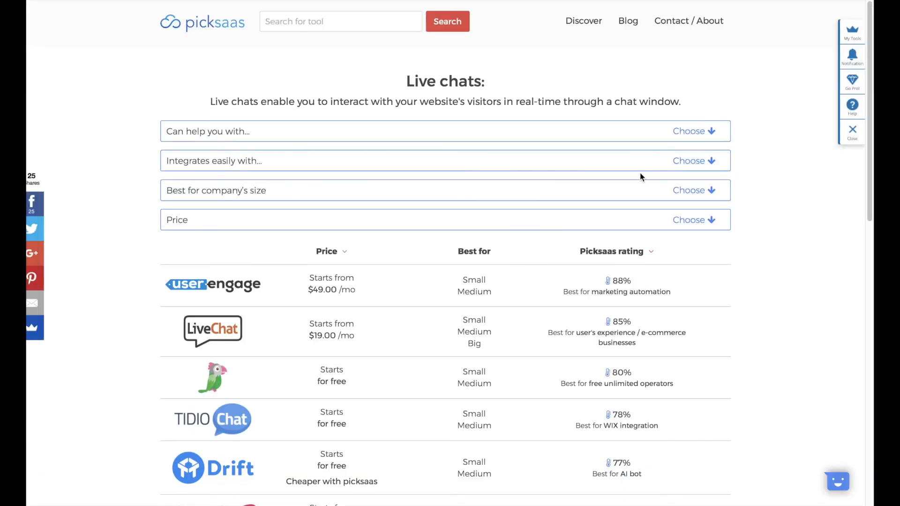
{"action": "left_click", "coordinate": [691, 164]}
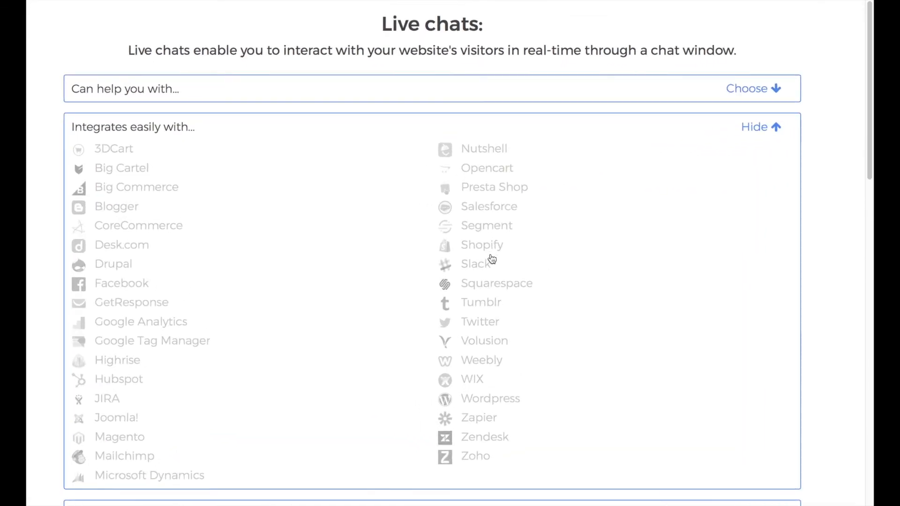
{"action": "left_click", "coordinate": [492, 256]}
{"action": "scroll", "coordinate": [494, 255], "scroll_direction": "down", "scroll_amount": 7}
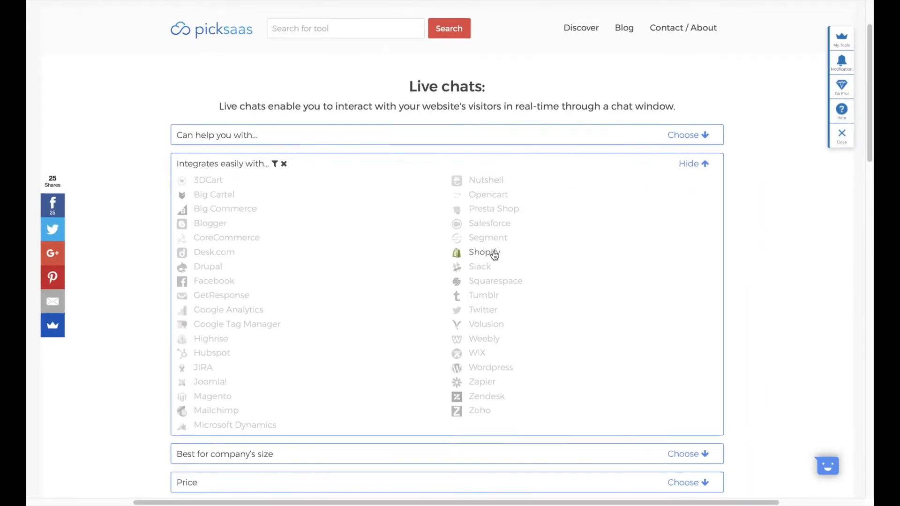
{"action": "scroll", "coordinate": [494, 255], "scroll_direction": "down", "scroll_amount": 2}
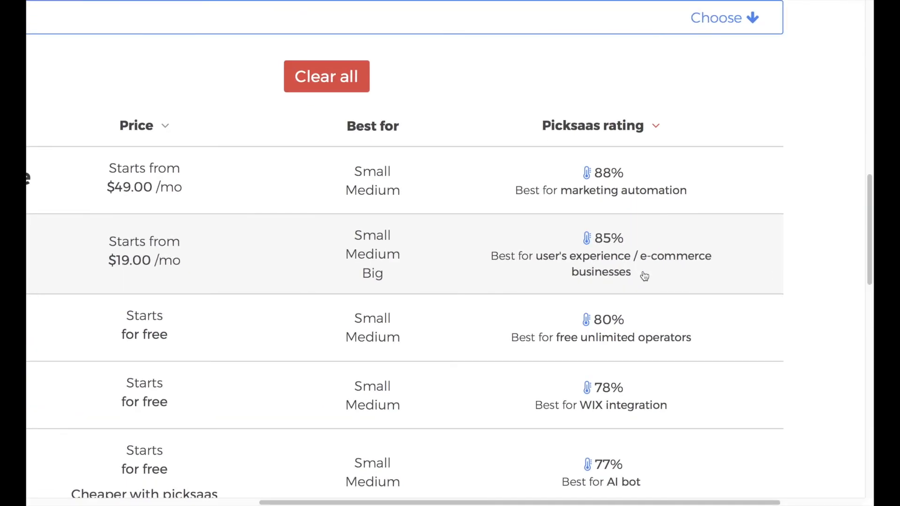
- Review LiveChat's feature listing on Picksaas, then bring up LiveChat's homepage
{"action": "left_click", "coordinate": [487, 223]}
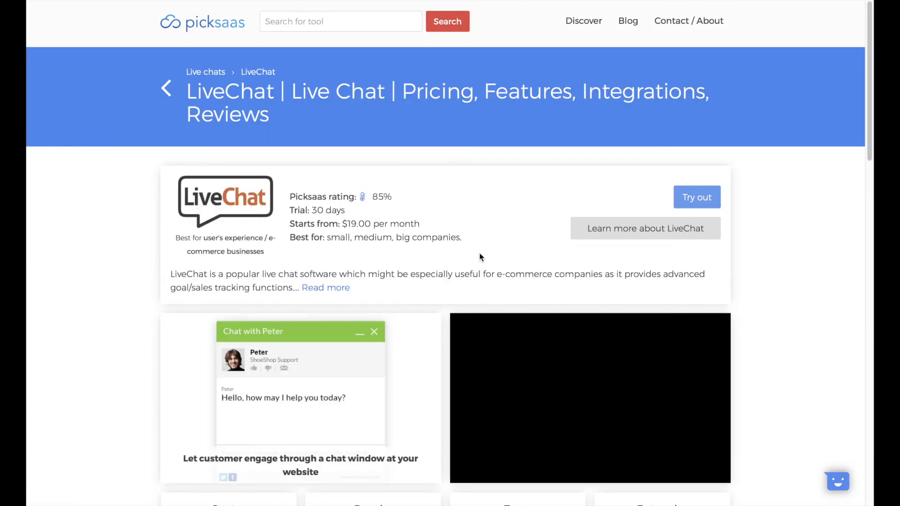
{"action": "scroll", "coordinate": [387, 234], "scroll_direction": "down", "scroll_amount": 10}
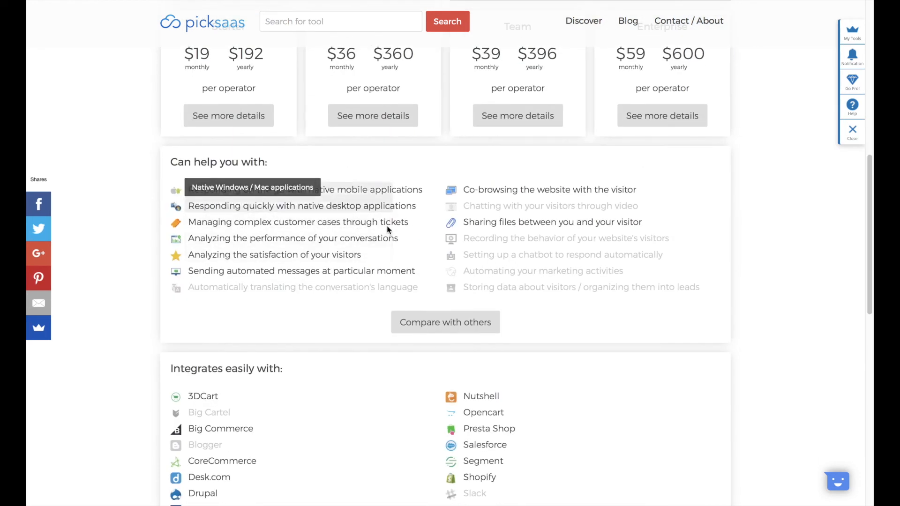
{"action": "key", "text": "ctrl+plus"}
{"action": "key", "text": "ctrl+plus"}
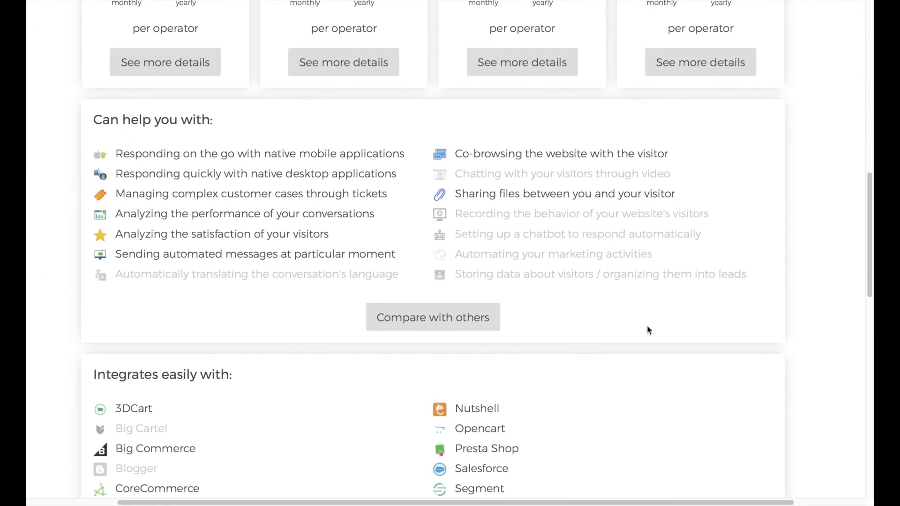
{"action": "scroll", "coordinate": [647, 330], "scroll_direction": "down", "scroll_amount": 6}
{"action": "key", "text": "ctrl+minus"}
{"action": "key", "text": "ctrl+minus"}
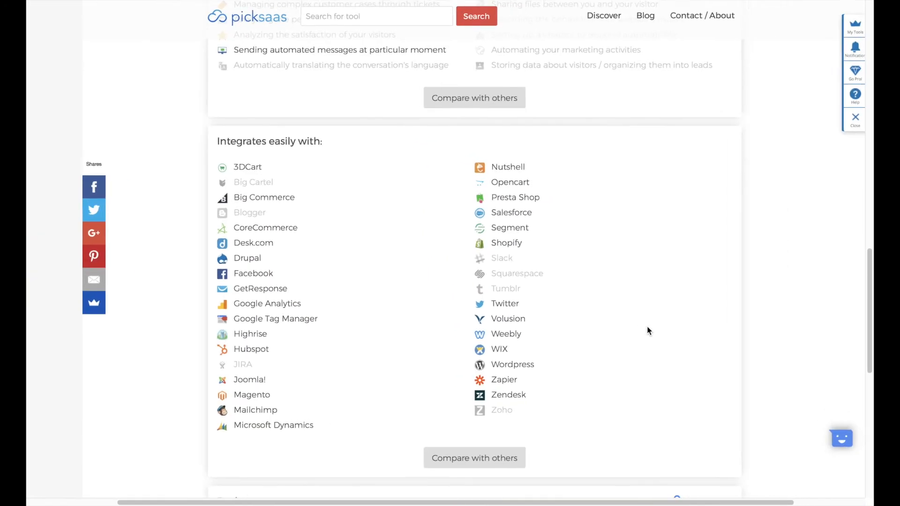
{"action": "key", "text": "ctrl+minus"}
{"action": "scroll", "coordinate": [647, 328], "scroll_direction": "up", "scroll_amount": 5}
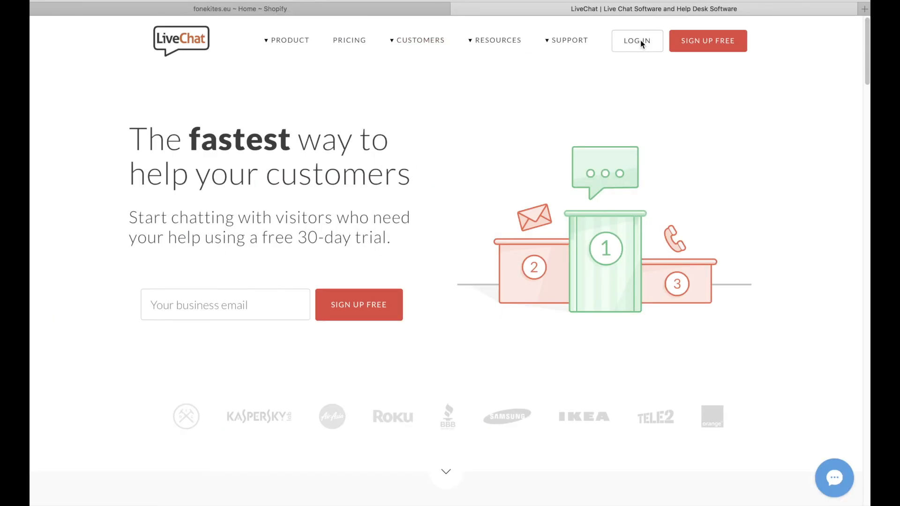
- Log in to LiveChat and install its Shopify app on the fonekites.eu store
{"action": "left_click", "coordinate": [640, 40]}
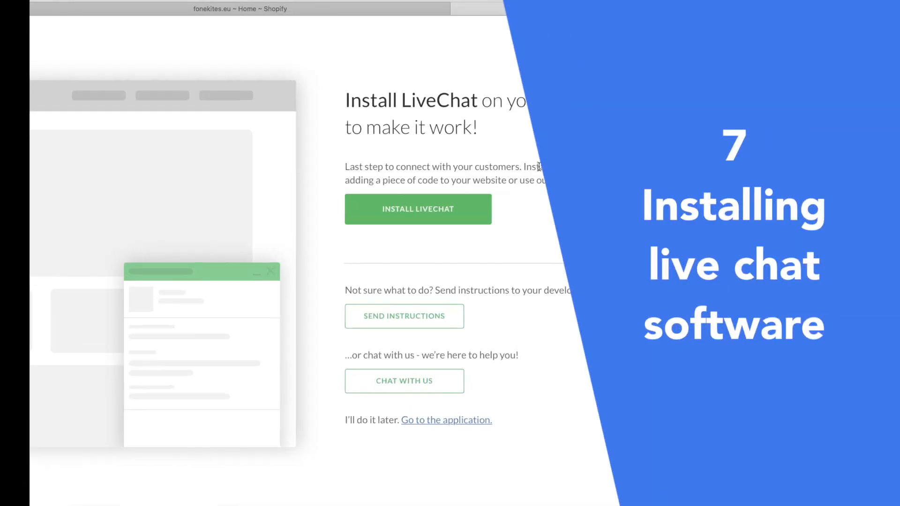
{"action": "left_click", "coordinate": [462, 209]}
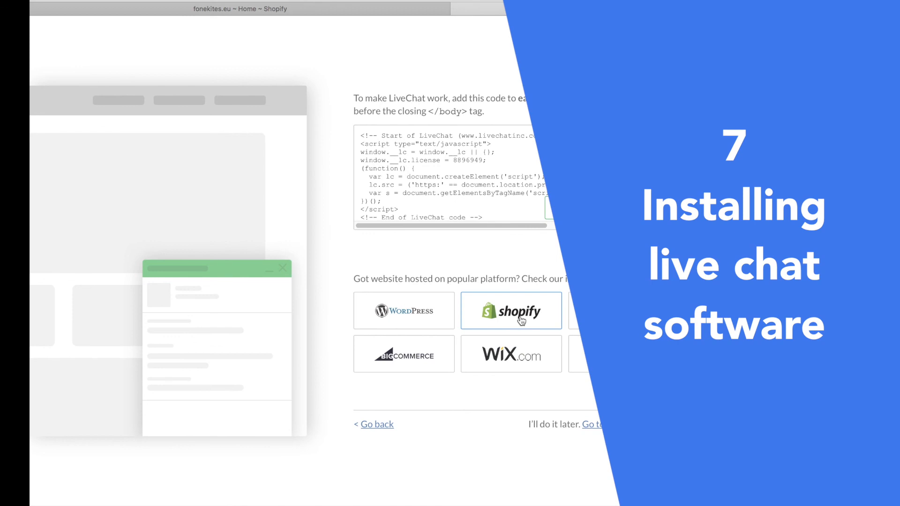
{"action": "left_click", "coordinate": [522, 320]}
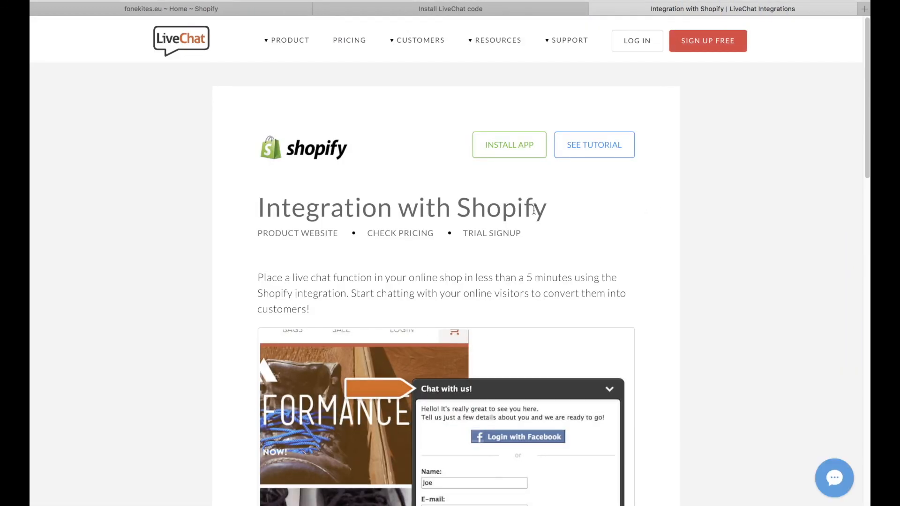
{"action": "left_click", "coordinate": [490, 154]}
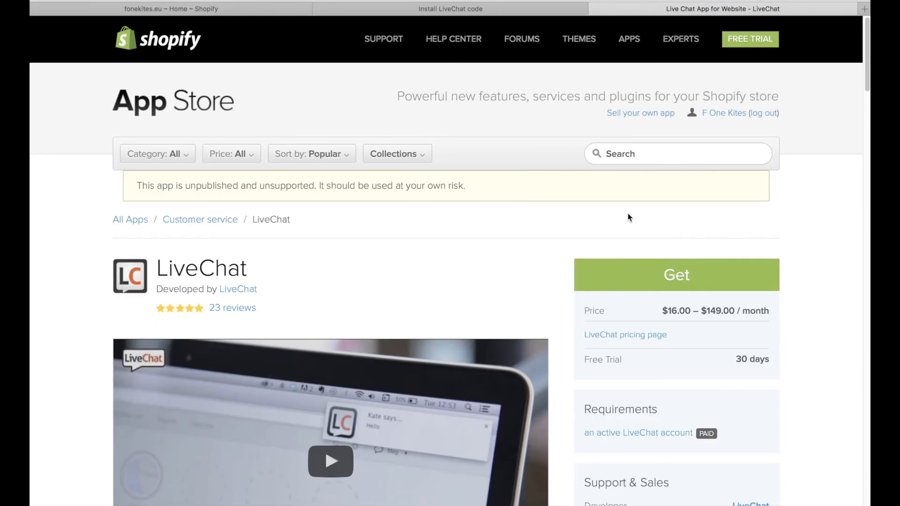
{"action": "scroll", "coordinate": [651, 201], "scroll_direction": "down", "scroll_amount": 1}
{"action": "left_click", "coordinate": [661, 268]}
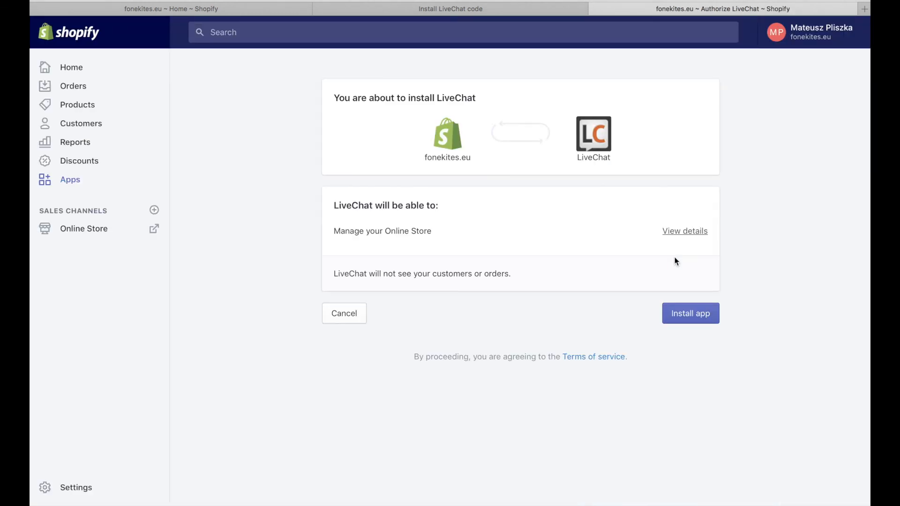
{"action": "scroll", "coordinate": [444, 243], "scroll_direction": "up", "scroll_amount": 1}
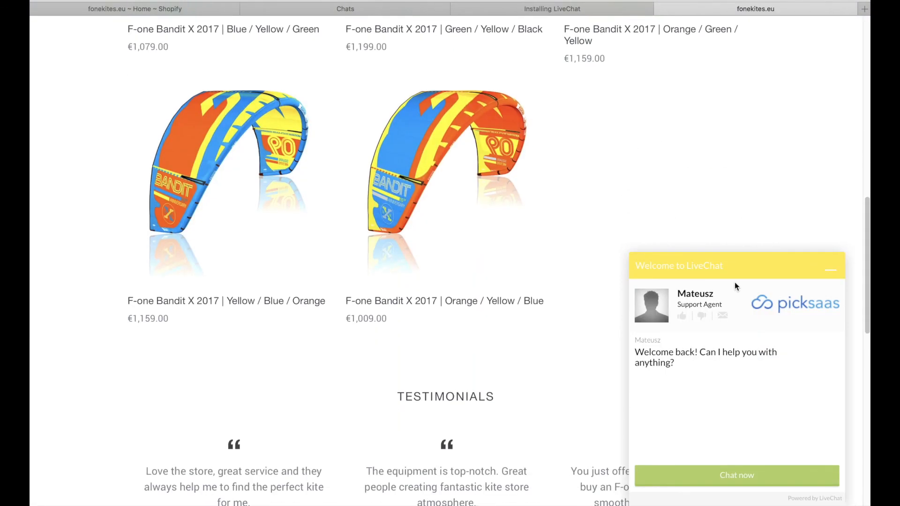
{"action": "scroll", "coordinate": [768, 318], "scroll_direction": "up", "scroll_amount": 5}
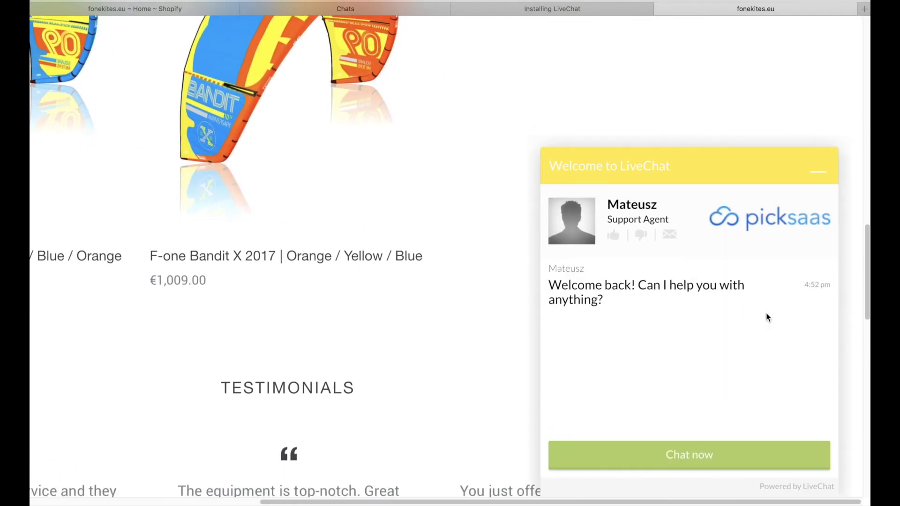
- Test the chat widget on the storefront by minimising and expanding it, then return to Chats
{"action": "left_click", "coordinate": [827, 202]}
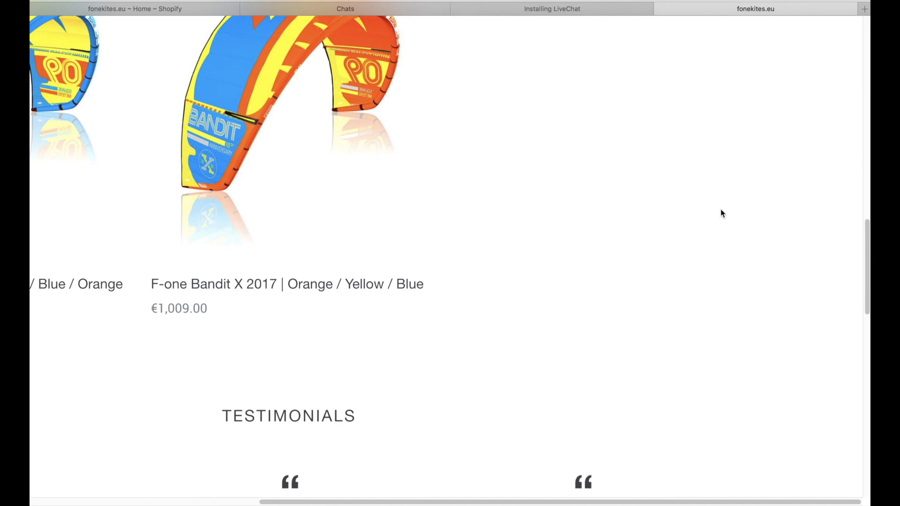
{"action": "scroll", "coordinate": [693, 223], "scroll_direction": "down", "scroll_amount": 5}
{"action": "left_click", "coordinate": [772, 504]}
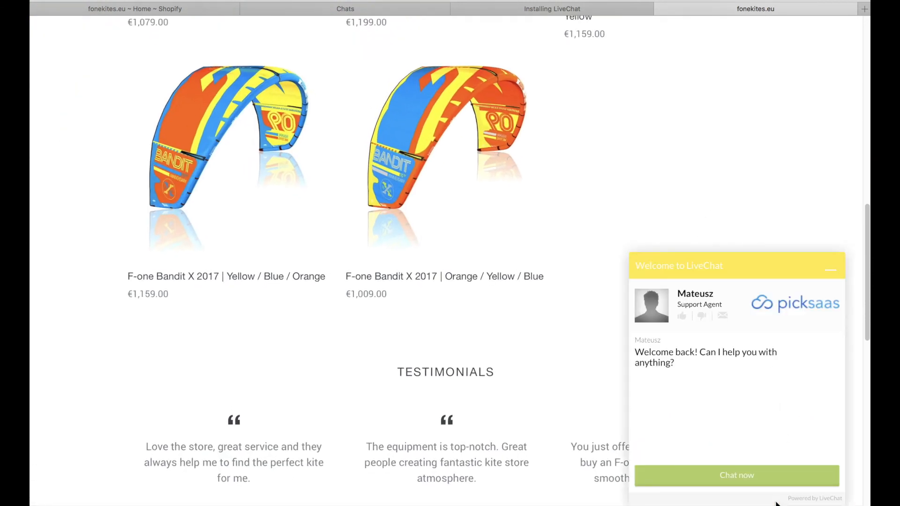
{"action": "left_click", "coordinate": [832, 271]}
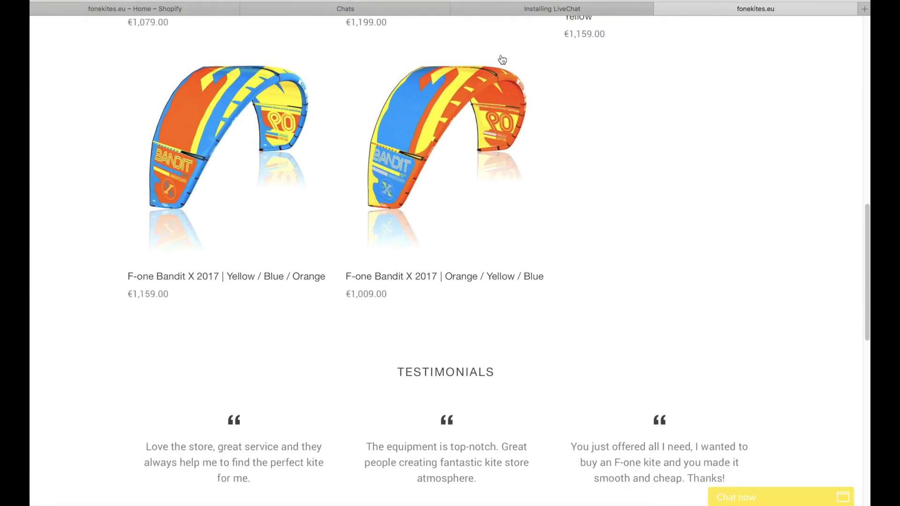
{"action": "left_click", "coordinate": [349, 8]}
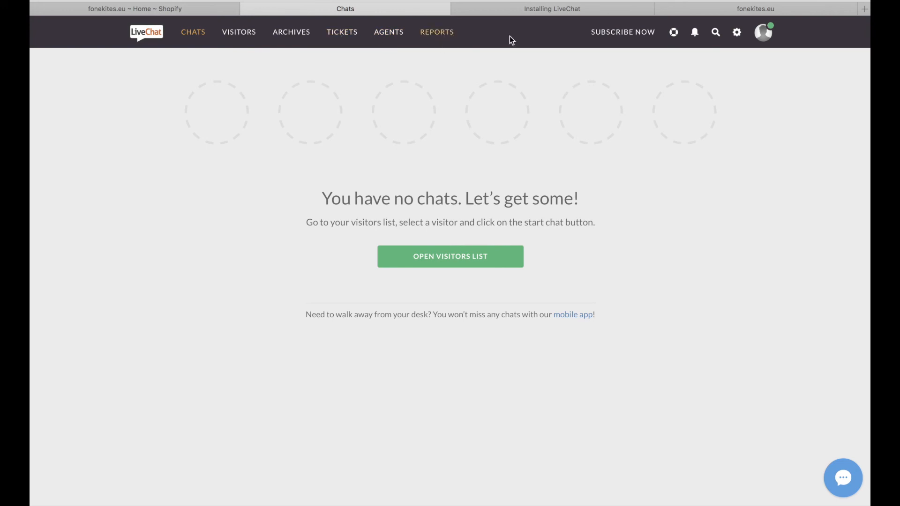
- Preview the classic chat window theme, then keep the modern theme
{"action": "left_click", "coordinate": [738, 33]}
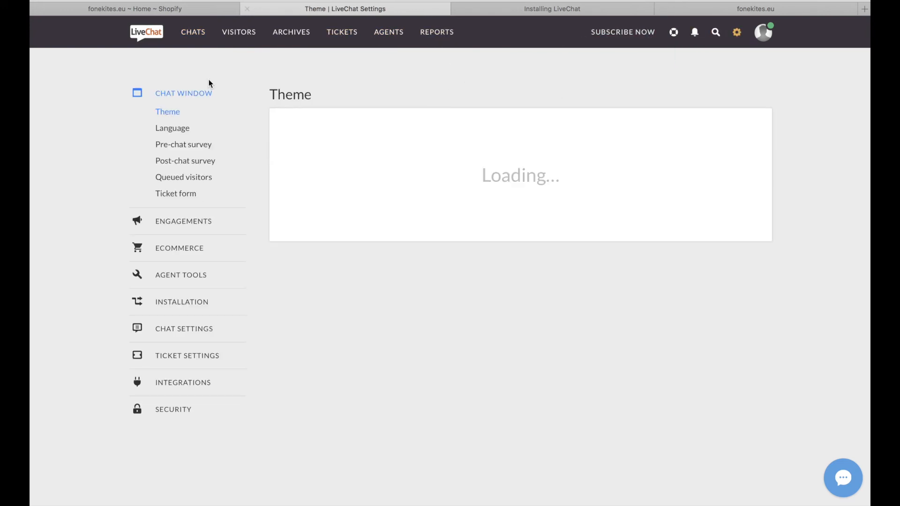
{"action": "left_click", "coordinate": [173, 129]}
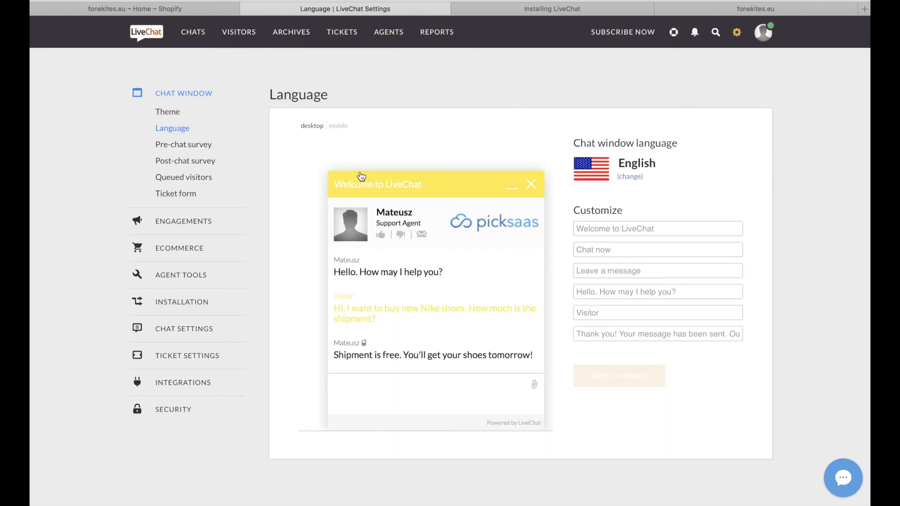
{"action": "left_click", "coordinate": [167, 114]}
{"action": "key", "text": "super+plus"}
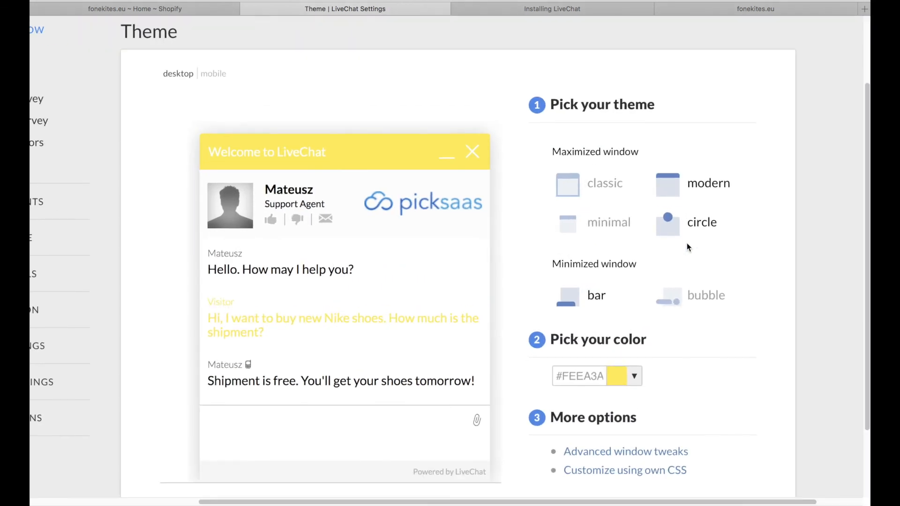
{"action": "left_click", "coordinate": [605, 190]}
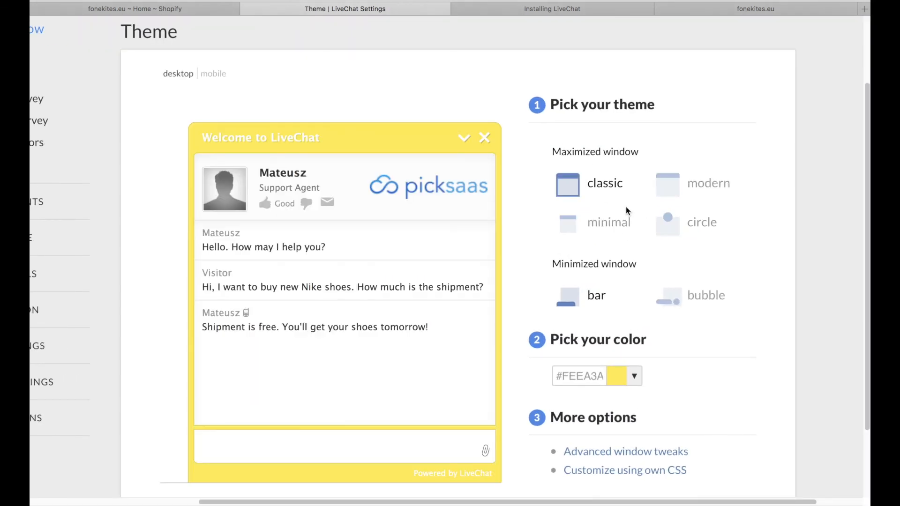
{"action": "key", "text": "super+minus"}
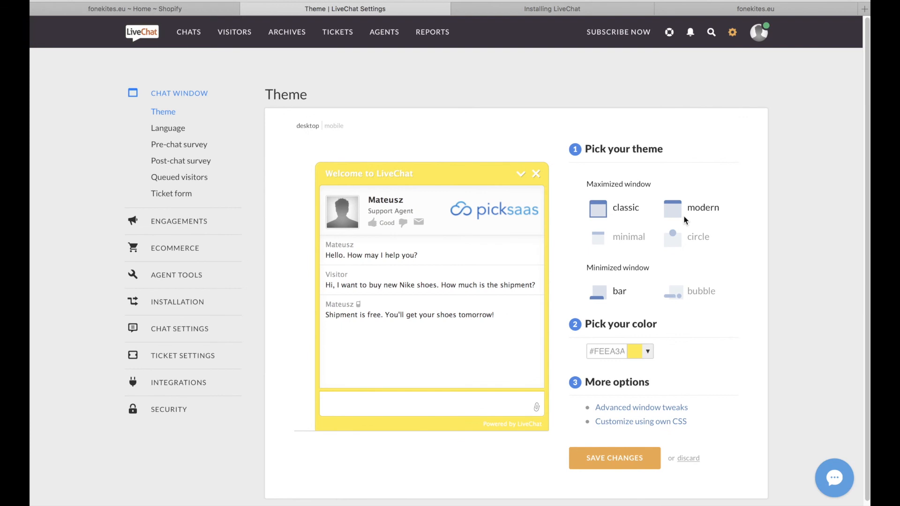
{"action": "left_click", "coordinate": [687, 212]}
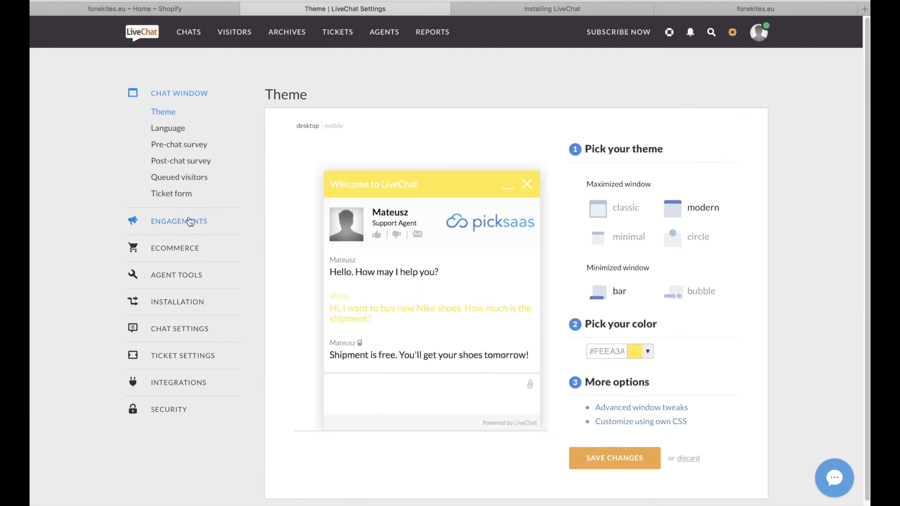
- Open the Ecommerce Goals settings page, which has no goals yet
{"action": "left_click", "coordinate": [176, 248]}
{"action": "scroll", "coordinate": [487, 219], "scroll_direction": "up", "scroll_amount": 5}
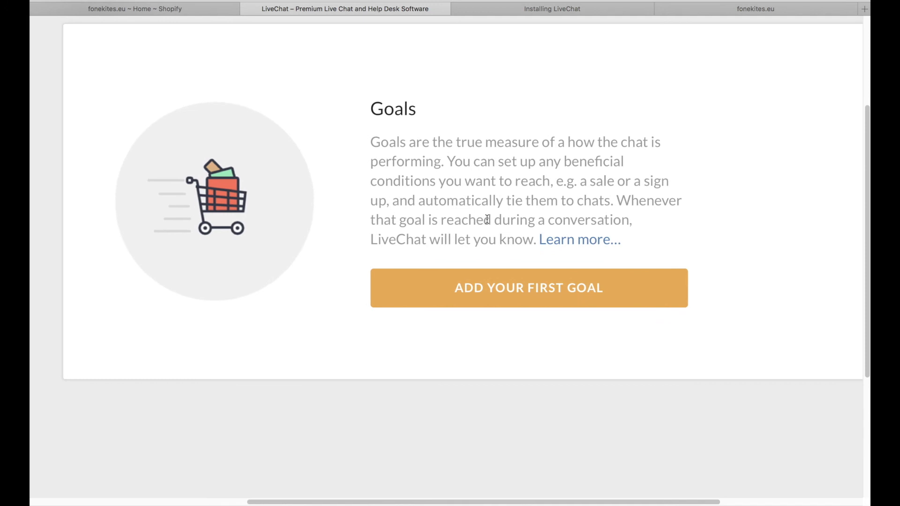
{"action": "scroll", "coordinate": [487, 219], "scroll_direction": "down", "scroll_amount": 5}
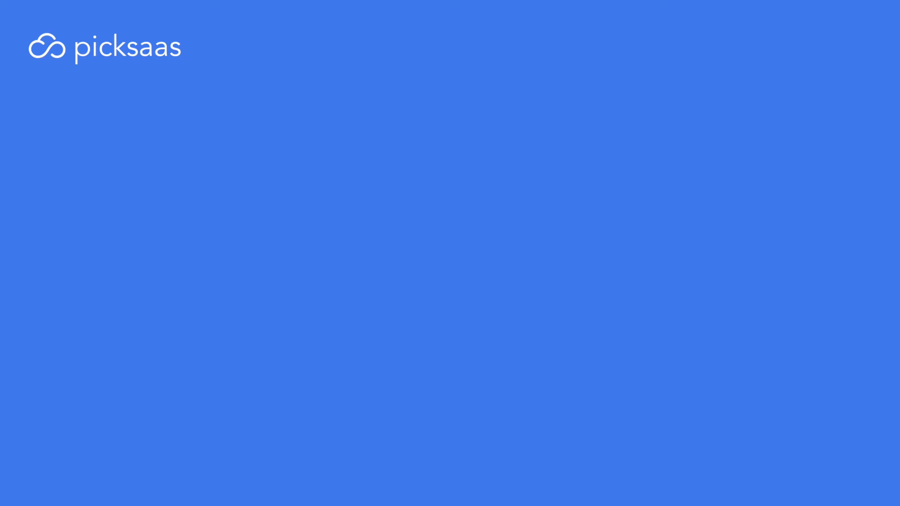